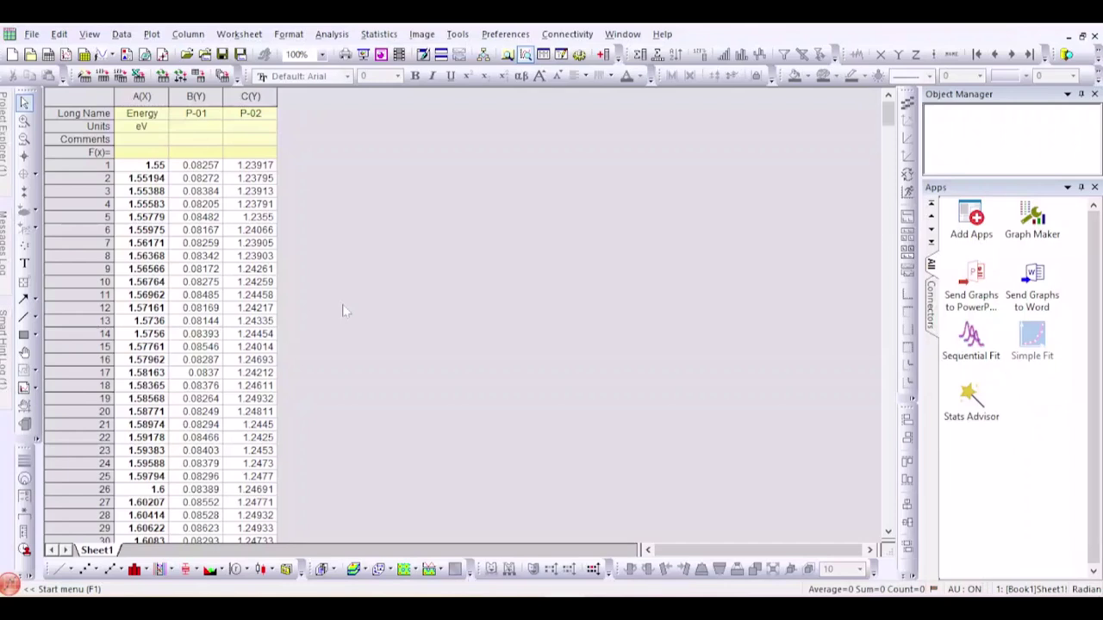
# Step: Examine the Energy, P-01 and P-02 columns of the worksheet in turn, comparing the two Y data sets
pyautogui.click(153, 96)
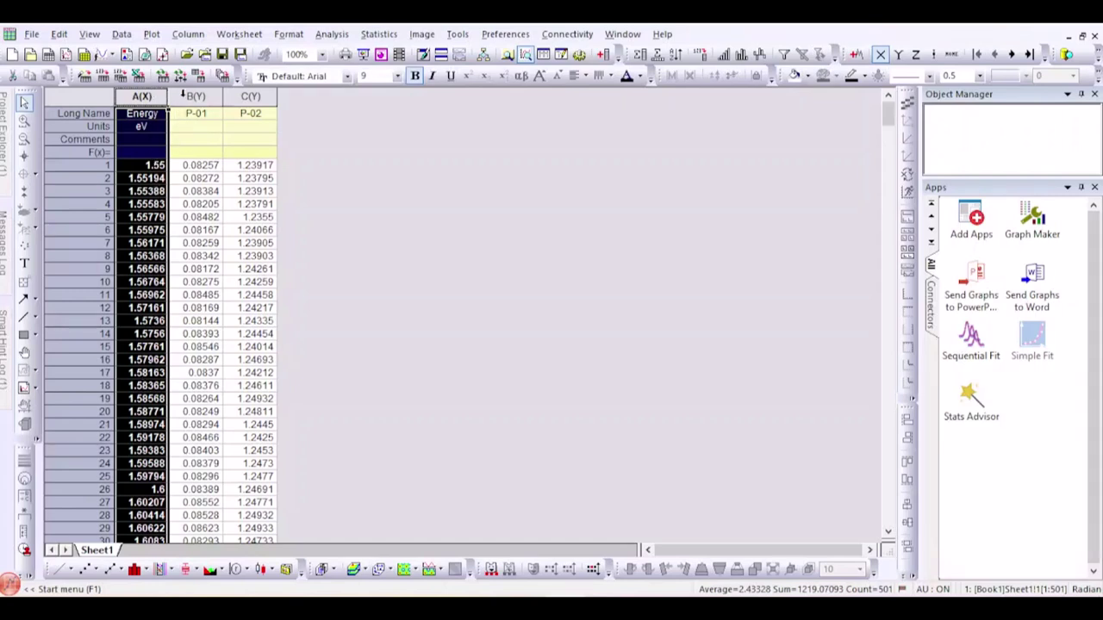
pyautogui.click(183, 95)
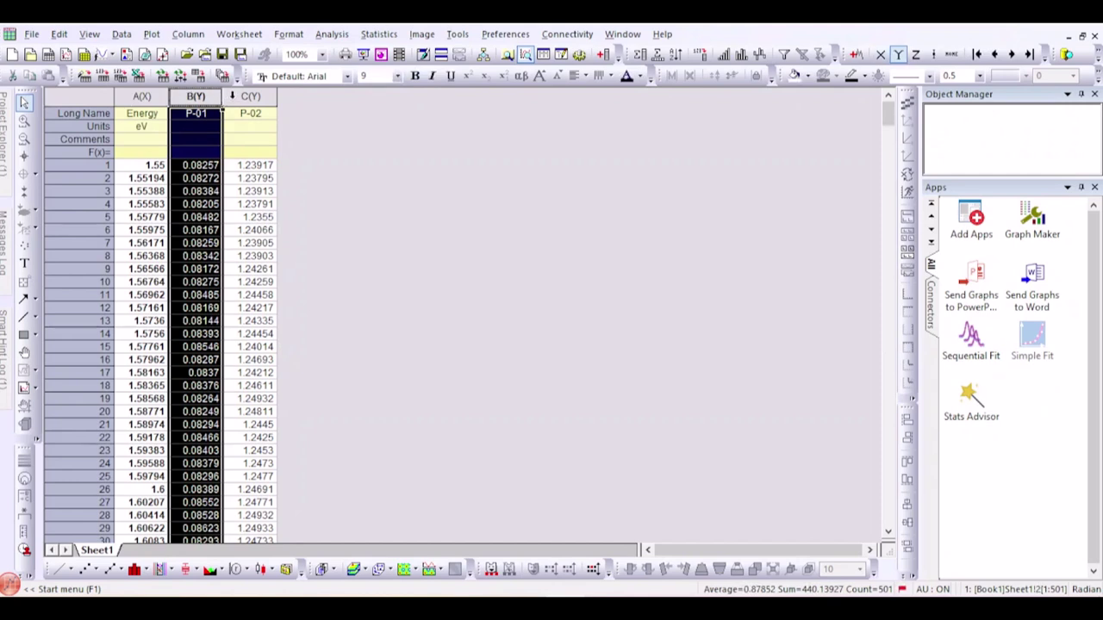
pyautogui.click(234, 97)
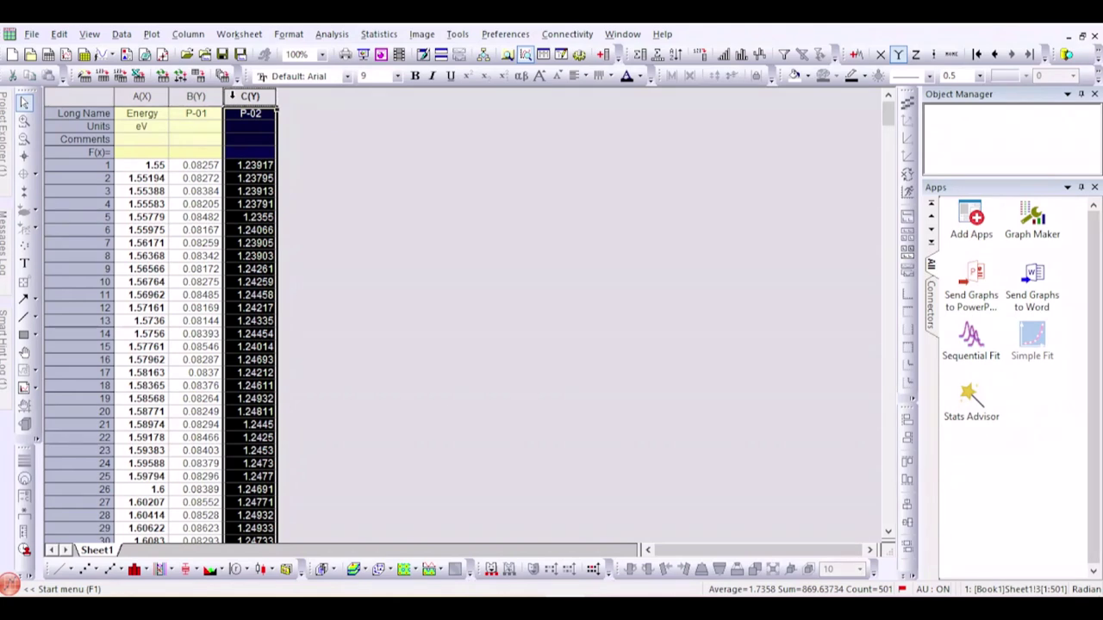
pyautogui.click(164, 100)
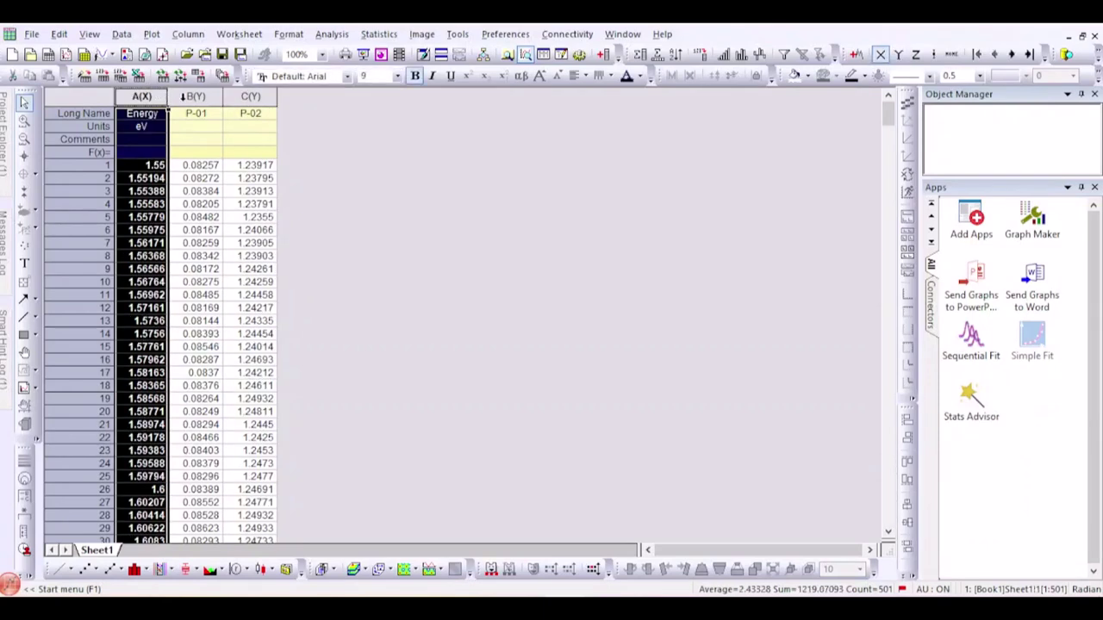
pyautogui.click(185, 97)
pyautogui.click(234, 93)
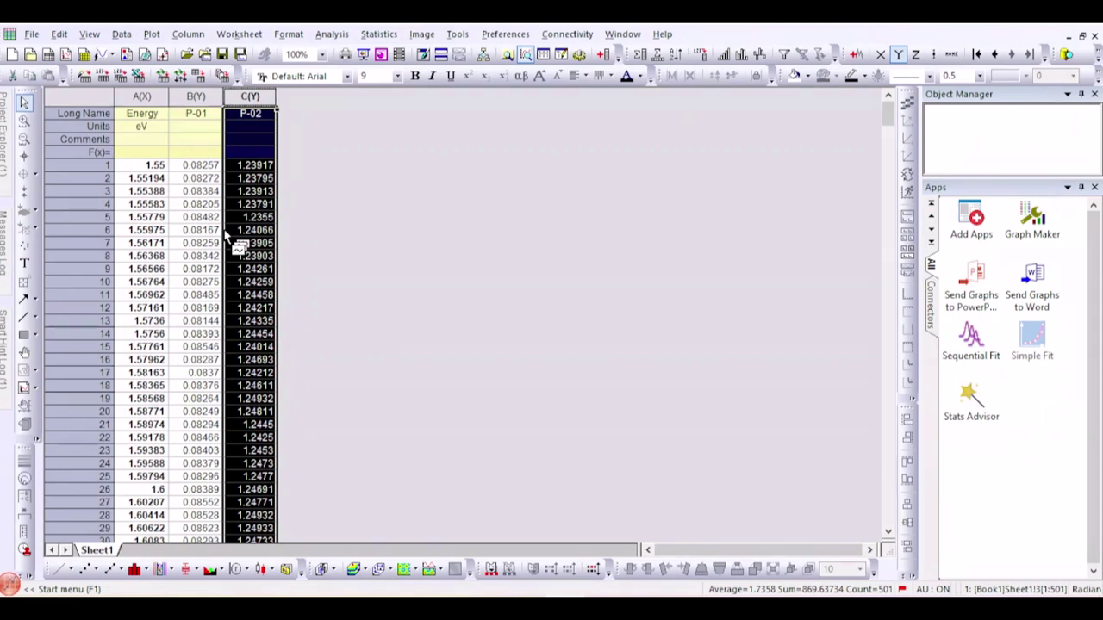
pyautogui.click(174, 97)
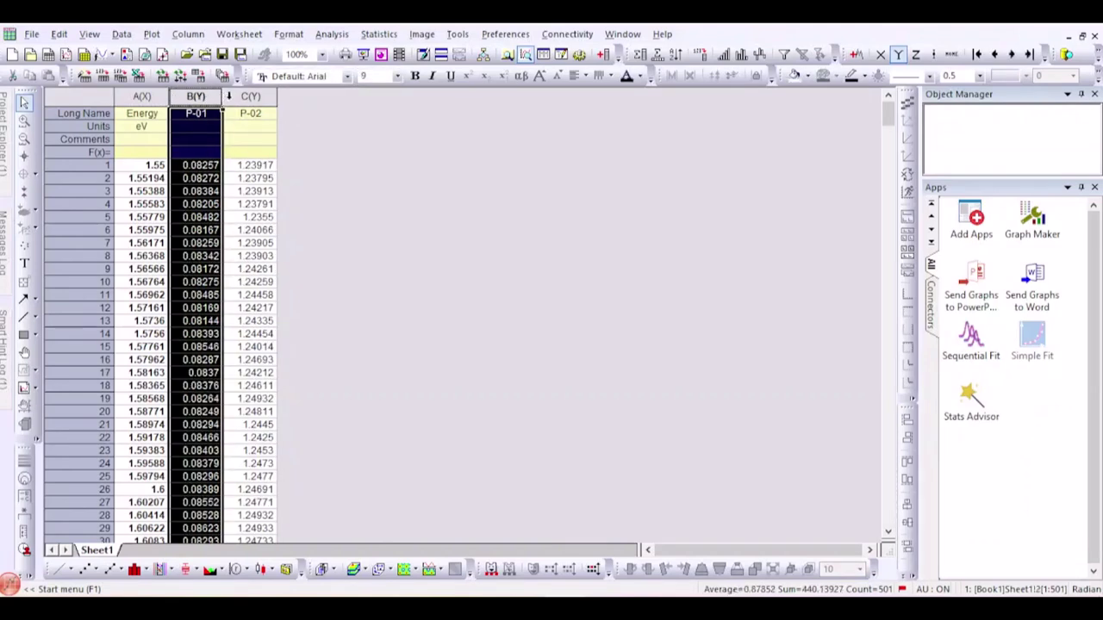
pyautogui.click(229, 97)
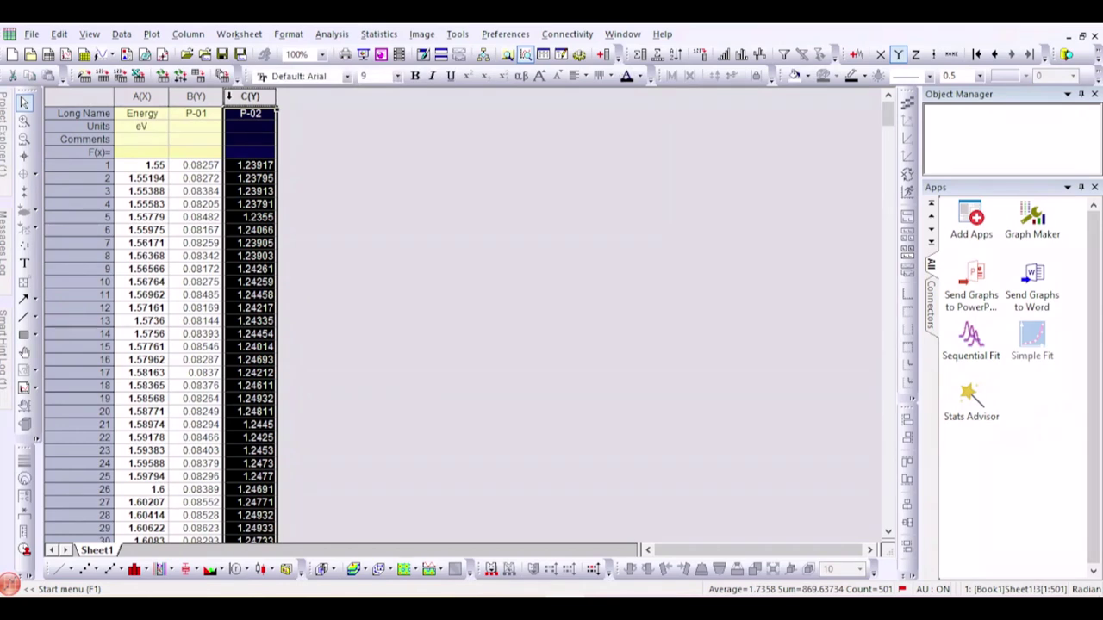
pyautogui.click(182, 93)
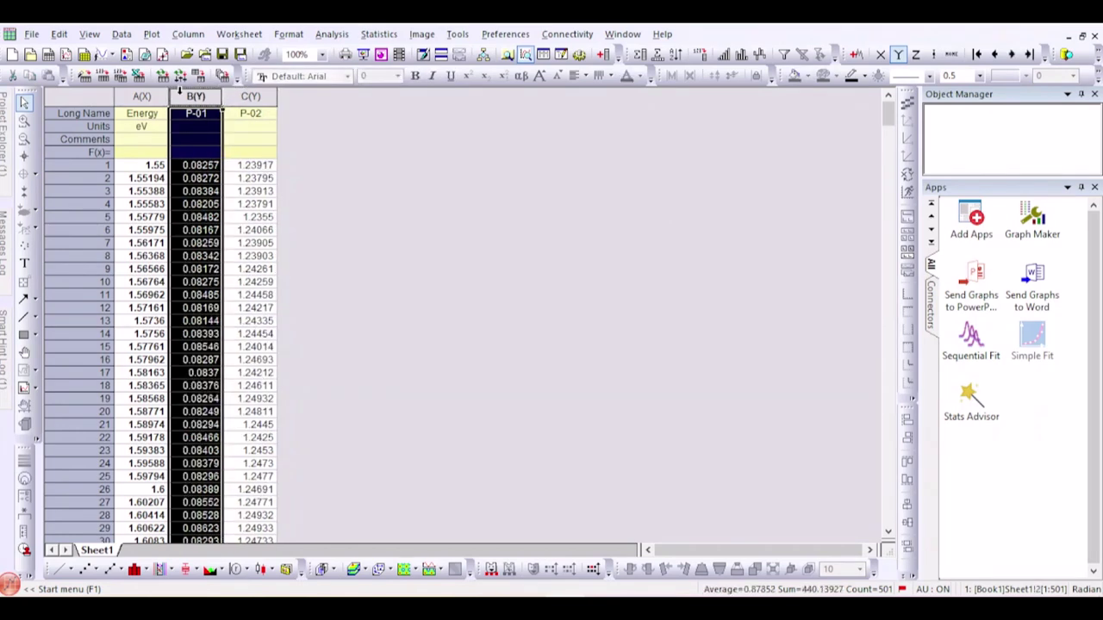
pyautogui.click(227, 96)
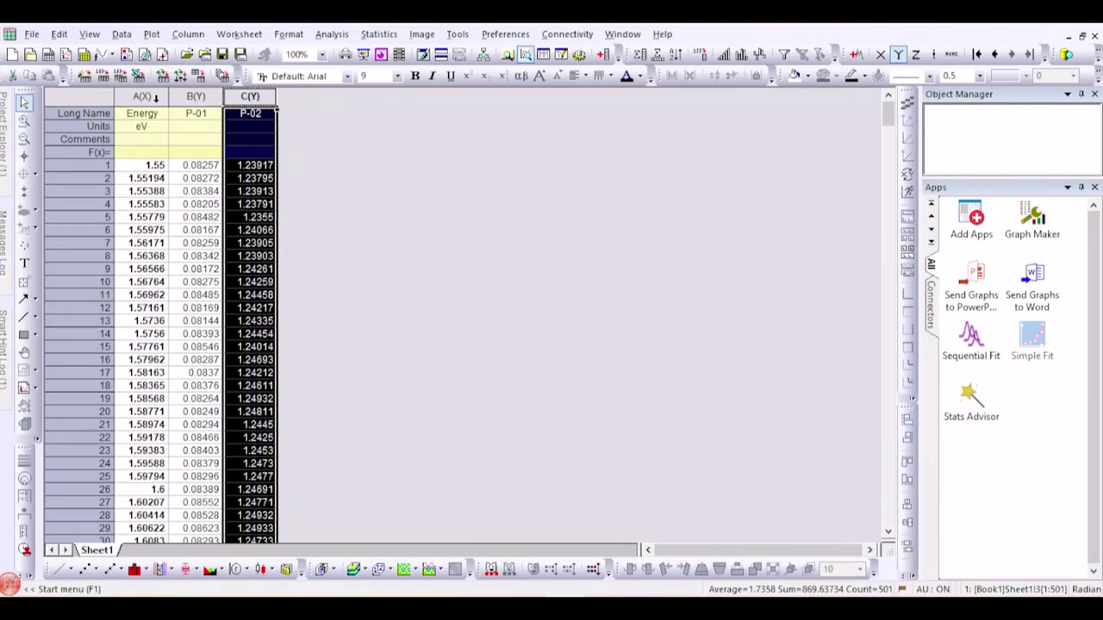
# Step: Plot the Energy, P-01 and P-02 columns together as a Multiple Y Axes graph, previewing it before creating it
pyautogui.click(162, 98)
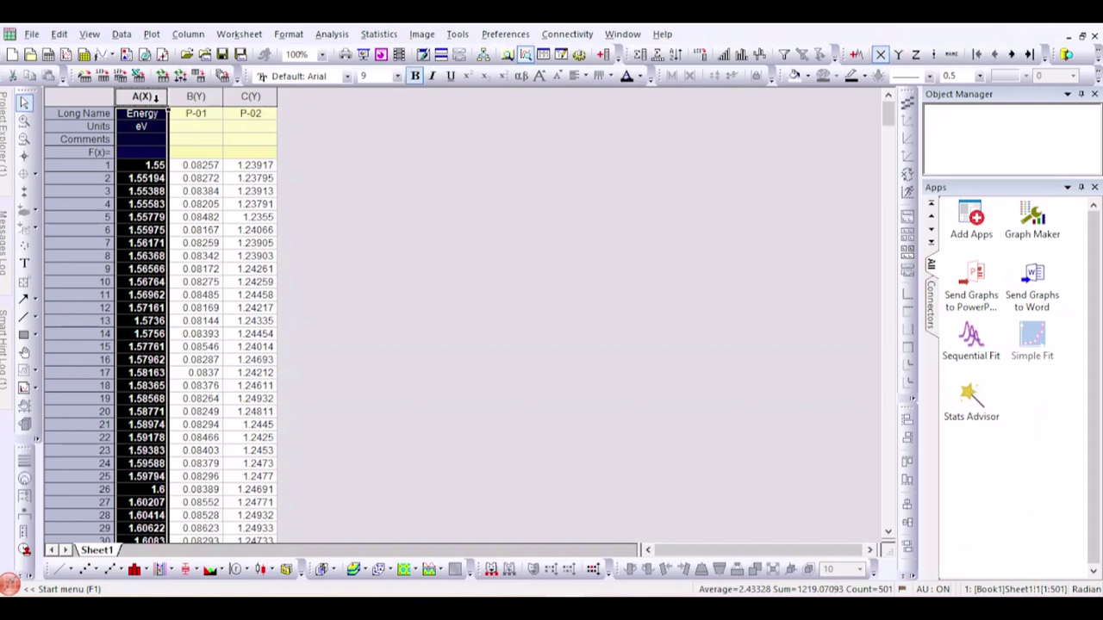
pyautogui.moveTo(168, 109); pyautogui.dragTo(276, 109)
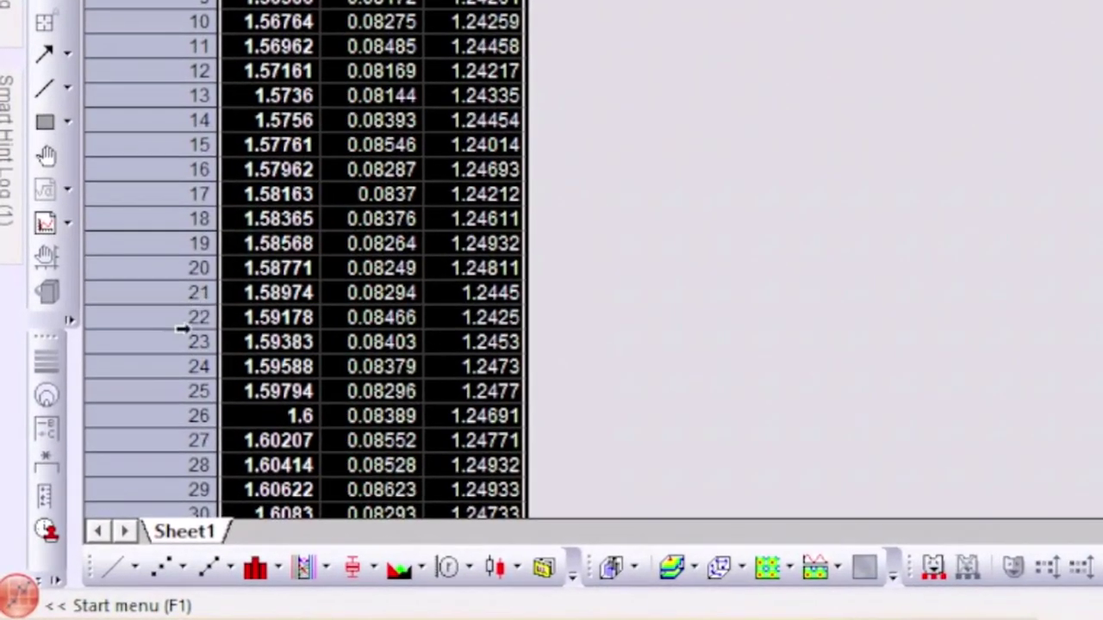
pyautogui.click(138, 565)
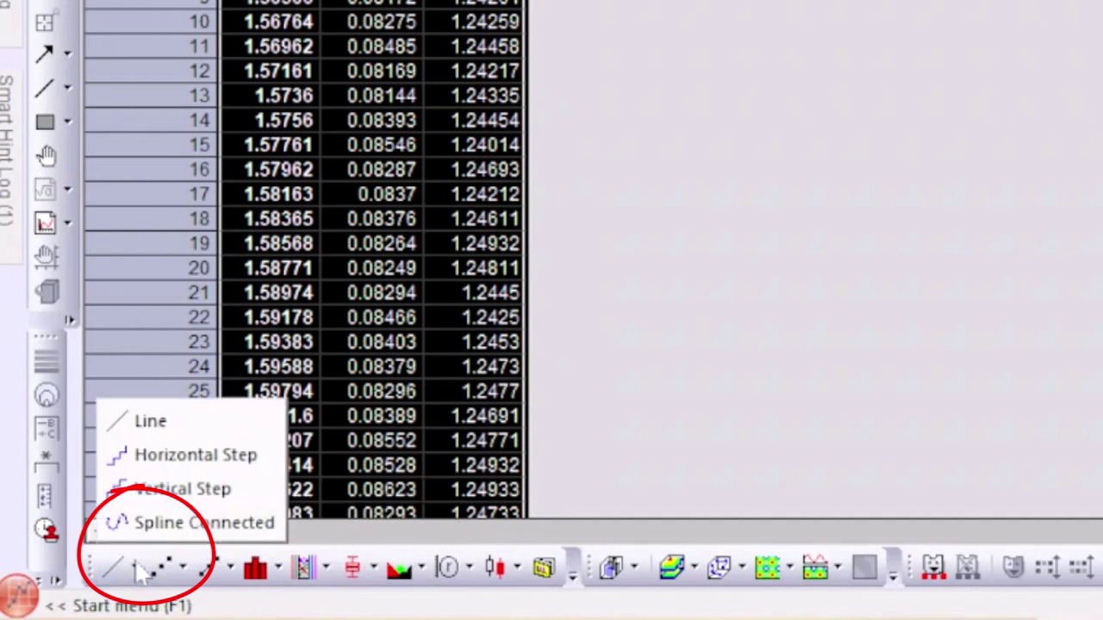
pyautogui.click(934, 306)
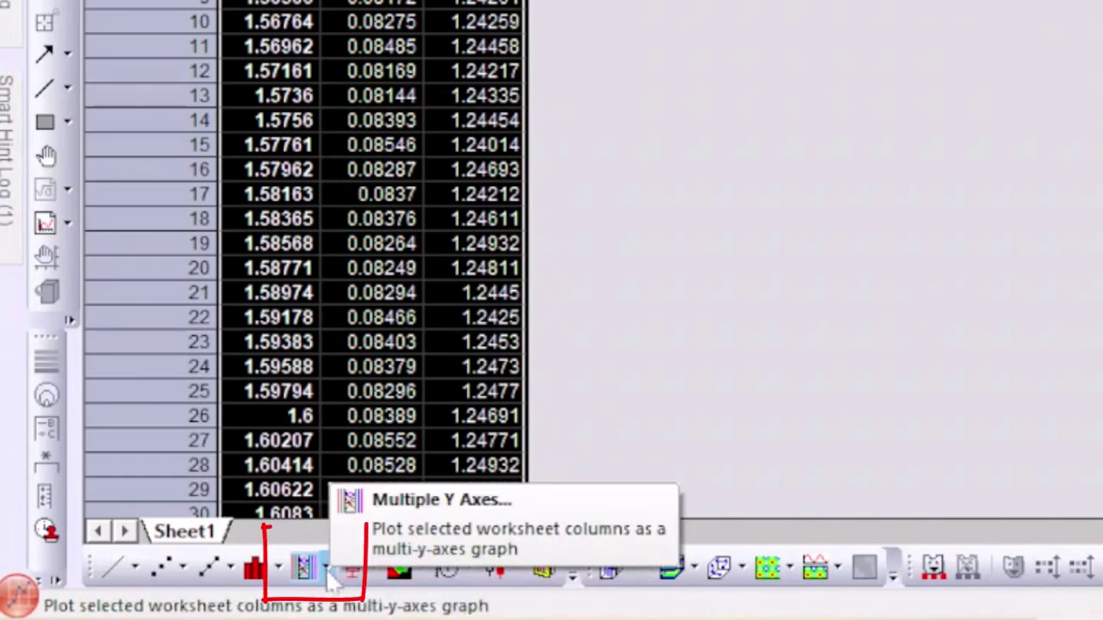
pyautogui.click(328, 570)
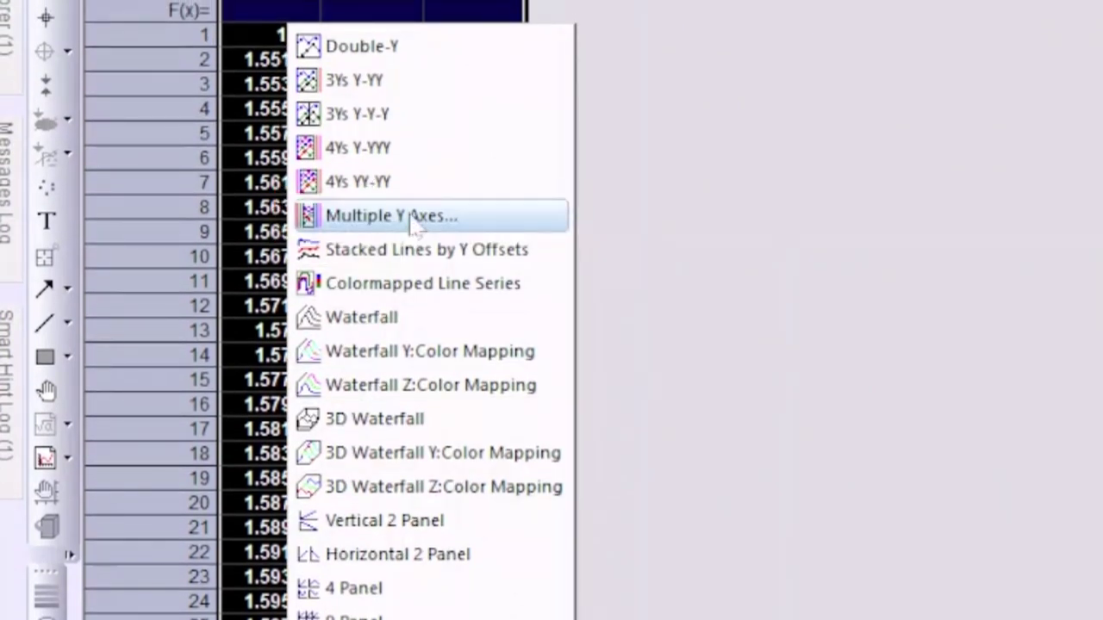
pyautogui.click(412, 220)
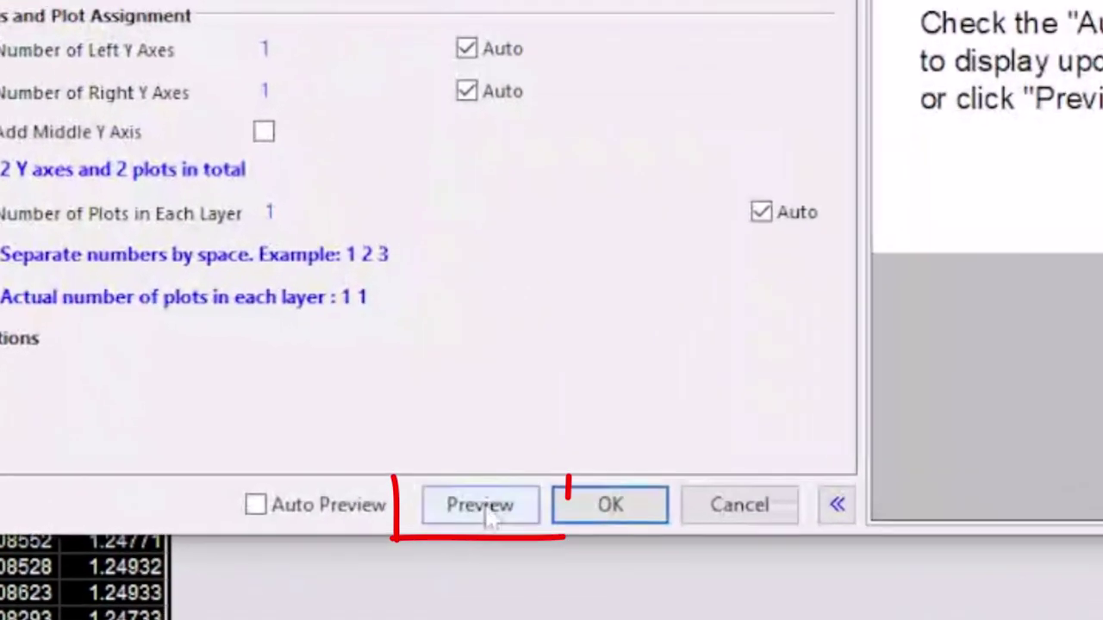
pyautogui.click(487, 515)
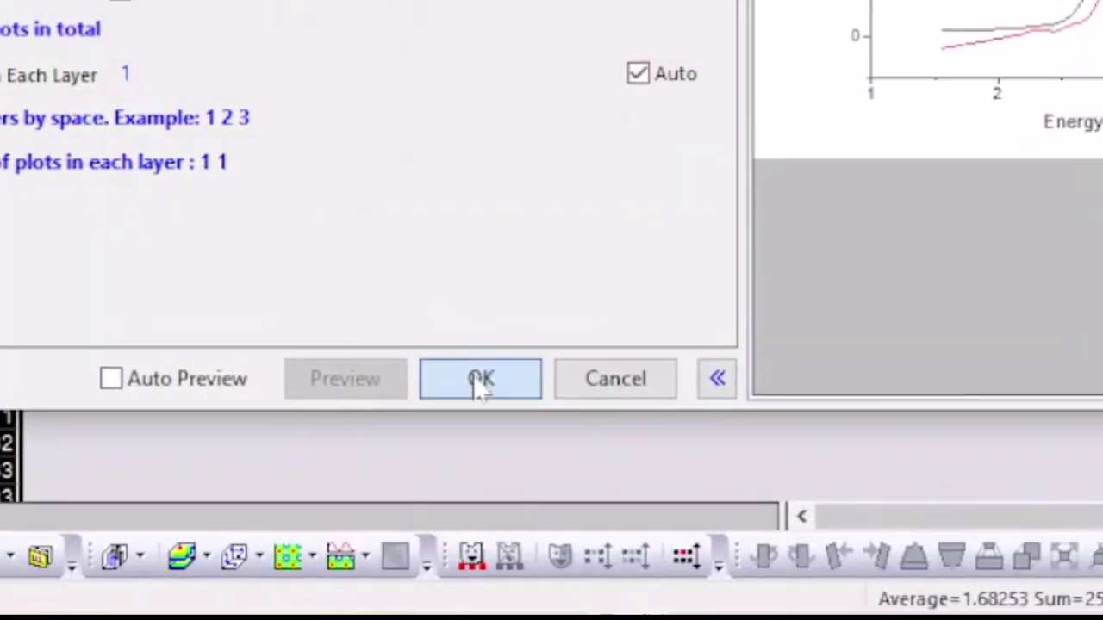
pyautogui.click(473, 353)
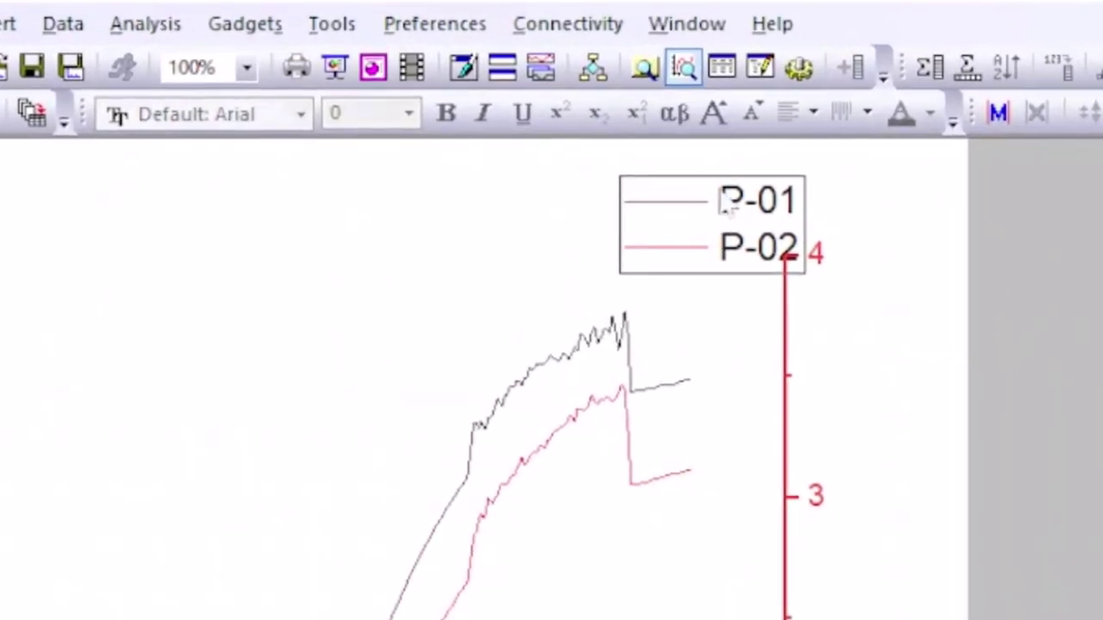
# Step: Move the P-01/P-02 legend off the red axis into the empty upper-left area of the plot
pyautogui.click(707, 241)
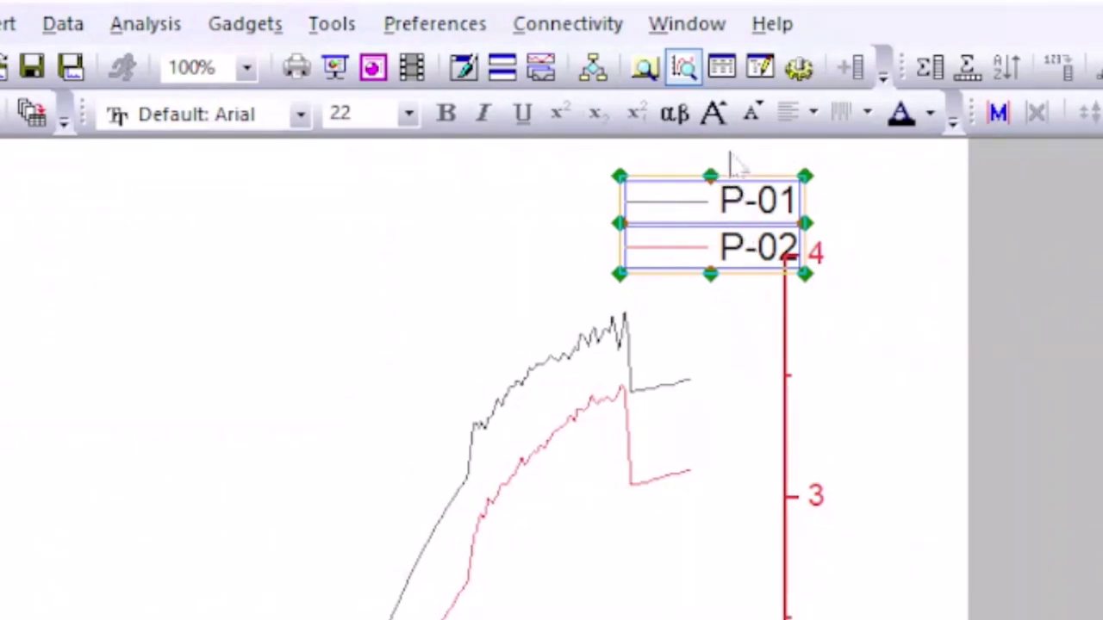
pyautogui.moveTo(741, 184); pyautogui.dragTo(57, 284)
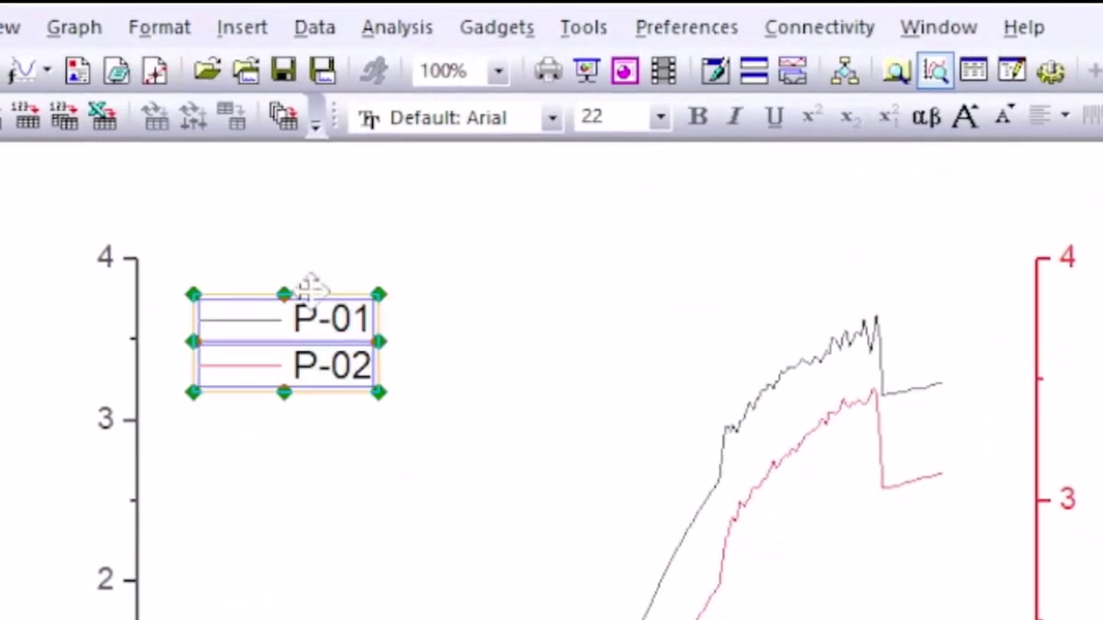
pyautogui.click(456, 352)
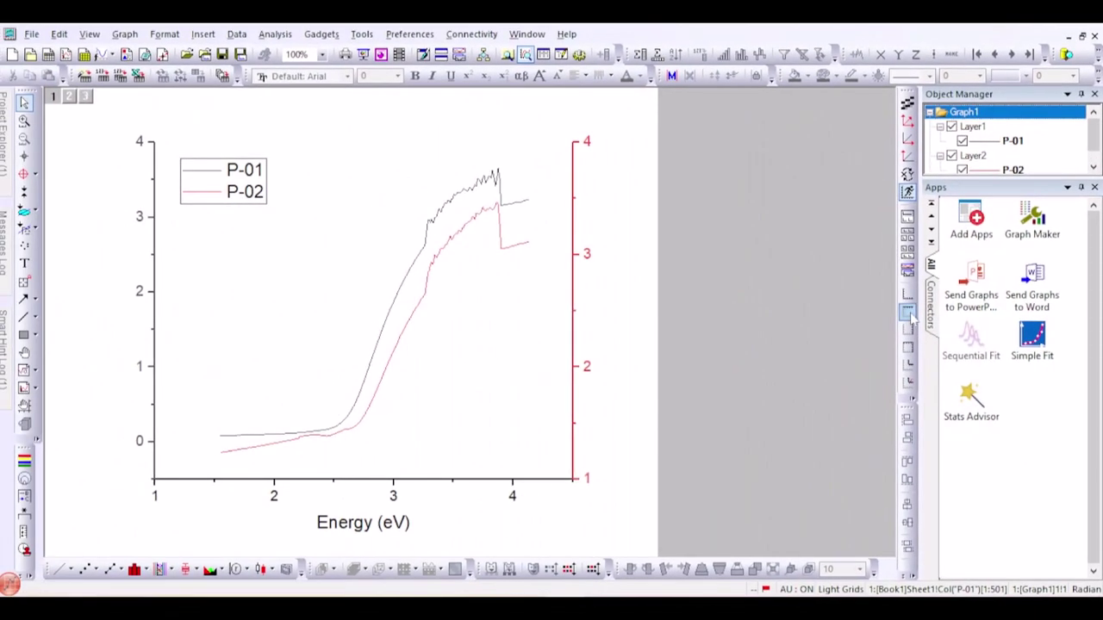
# Step: Add a top X-axis layer to the graph and delete its axis title and tick labels
pyautogui.click(735, 325)
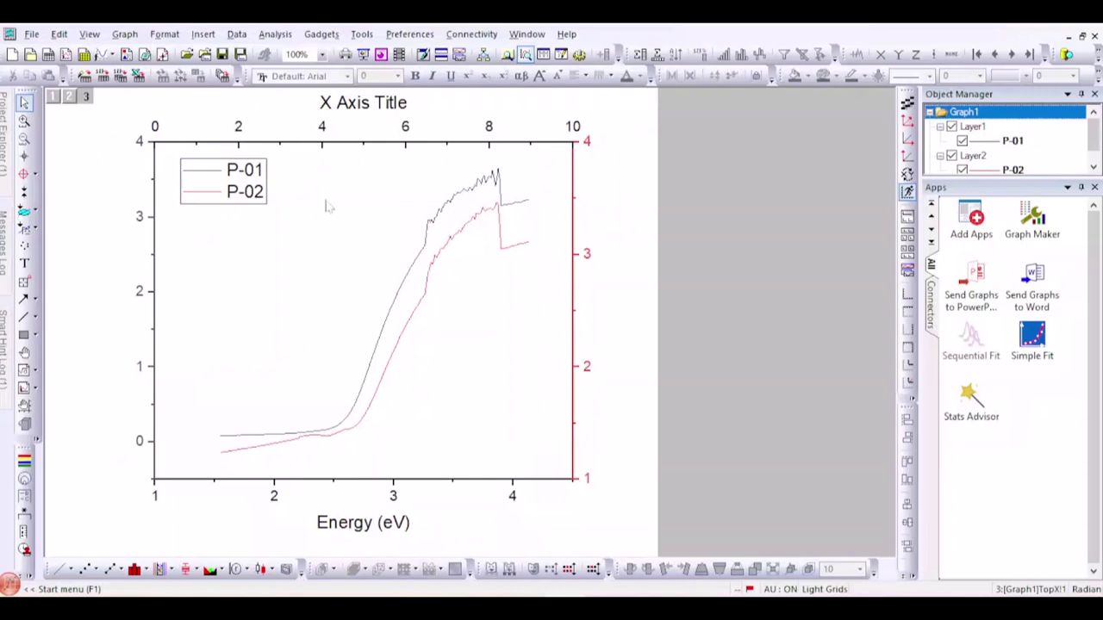
pyautogui.click(352, 120)
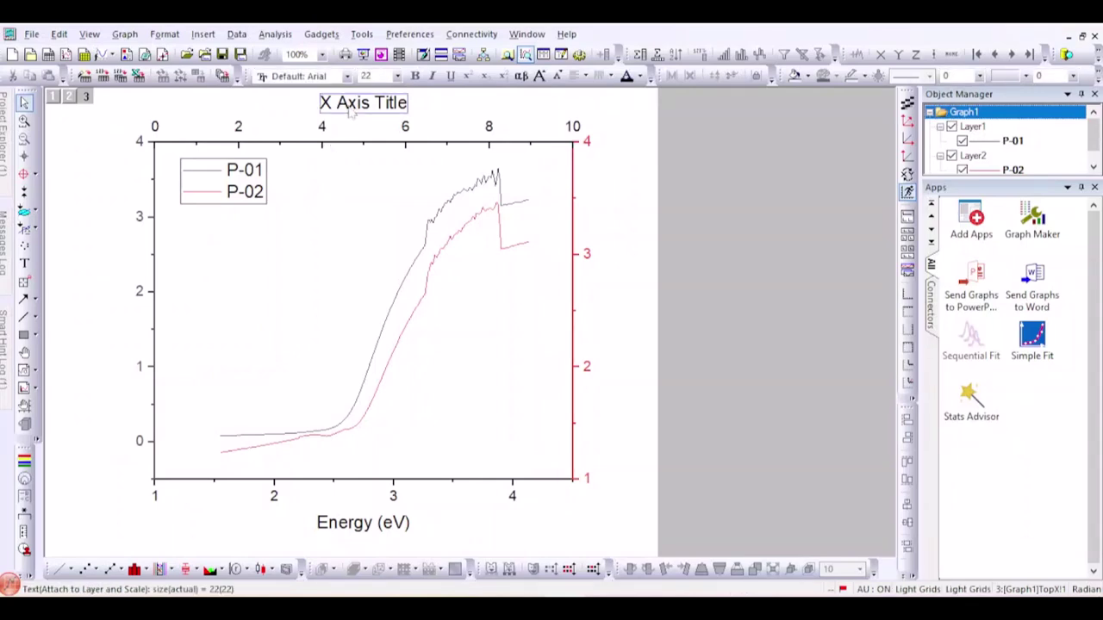
pyautogui.press('Delete')
pyautogui.click(323, 129)
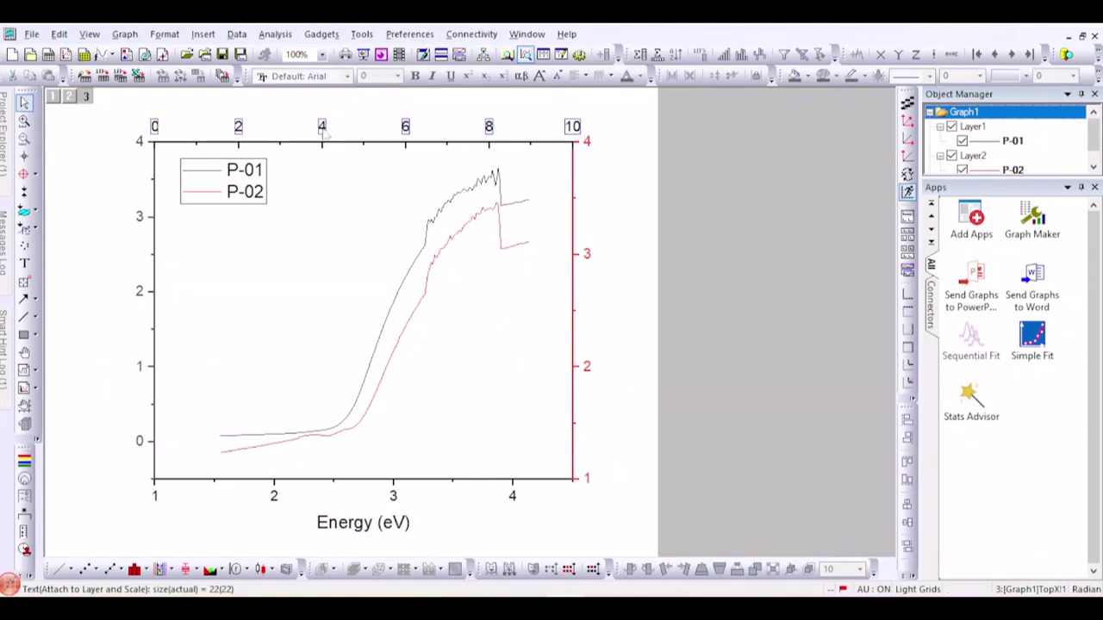
pyautogui.press('Delete')
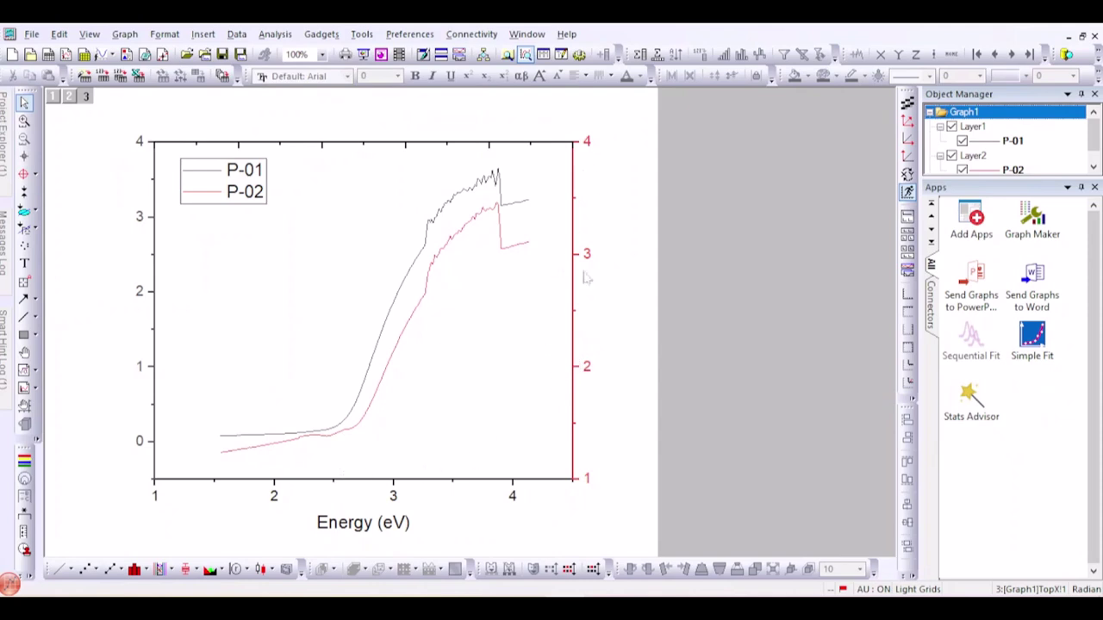
# Step: Set the scale of the bottom Energy axis to run from 1.65 to 3.35
pyautogui.click(177, 484)
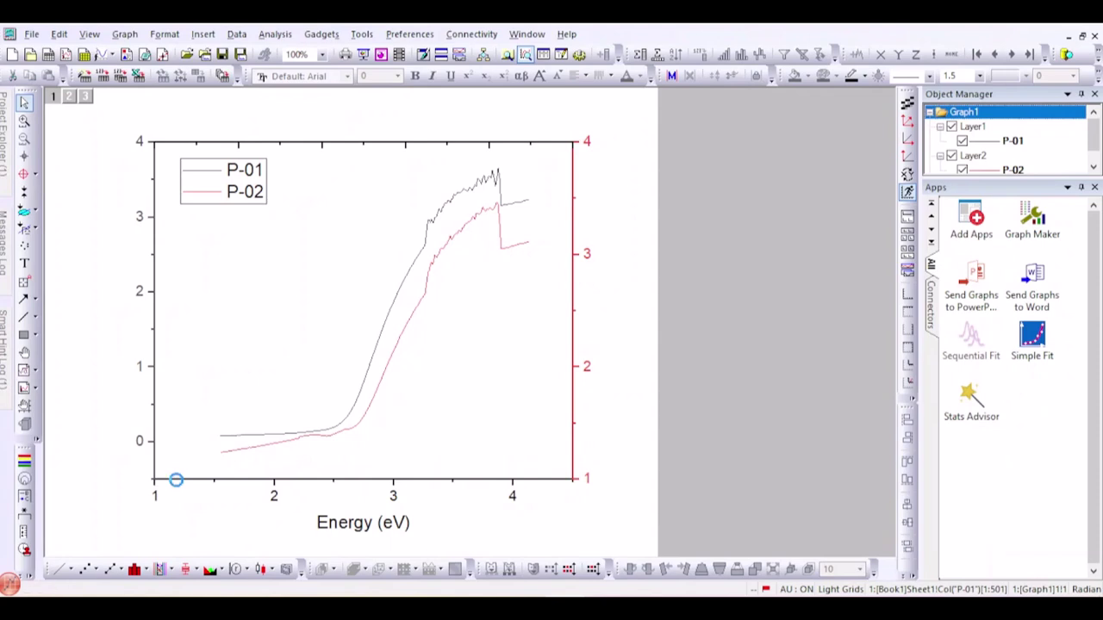
pyautogui.click(177, 484)
pyautogui.doubleClick(177, 484)
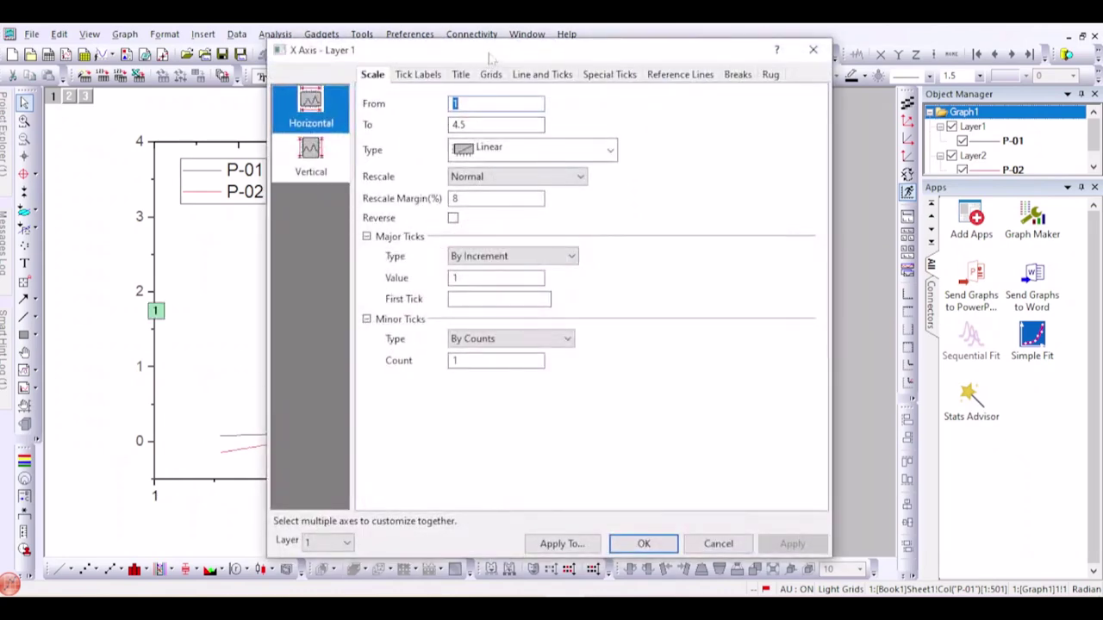
pyautogui.moveTo(490, 53); pyautogui.dragTo(673, 44)
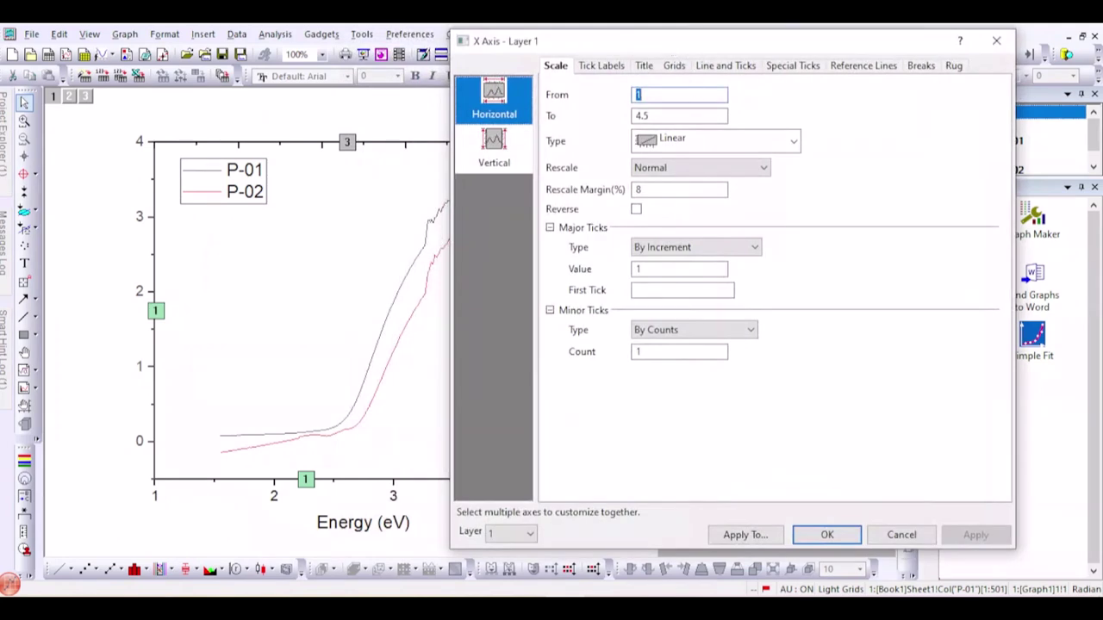
pyautogui.click(640, 95)
pyautogui.write('.65')
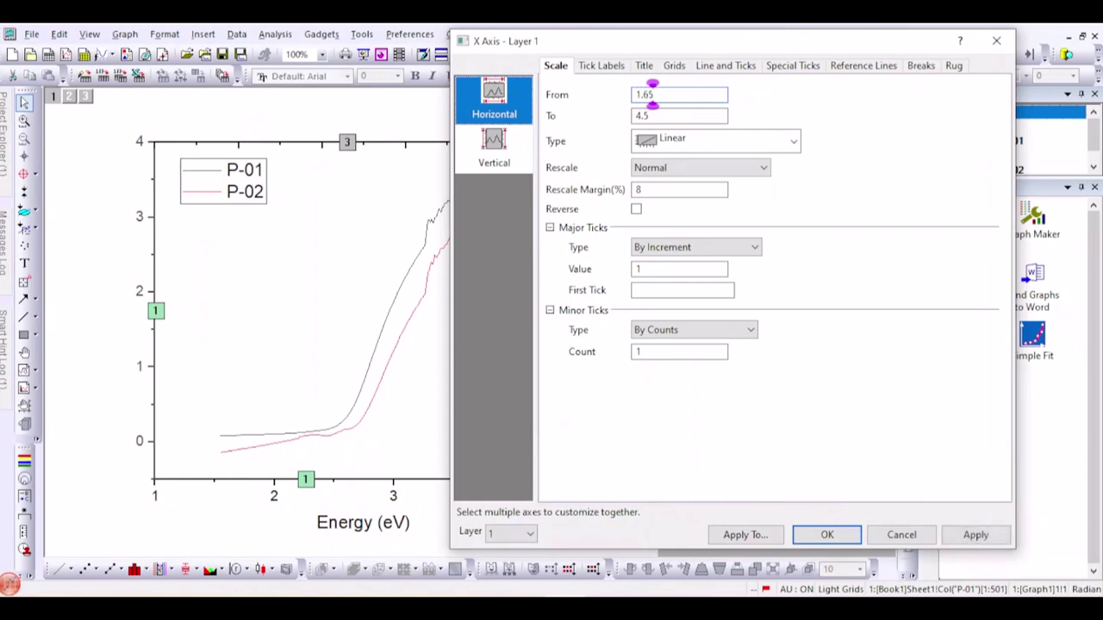
pyautogui.press('Tab')
pyautogui.write('3.35')
# Step: Set the Energy axis's major tick increment to 0.25 and apply the axis changes to the graph
pyautogui.moveTo(681, 54); pyautogui.dragTo(808, 52)
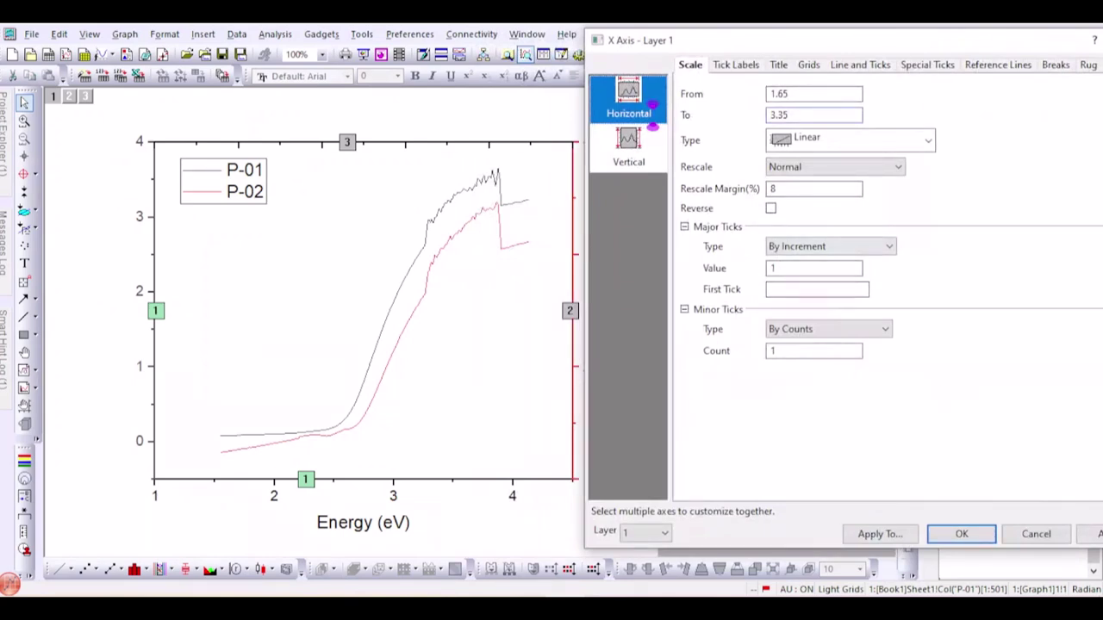
pyautogui.doubleClick(814, 268)
pyautogui.write('0.25')
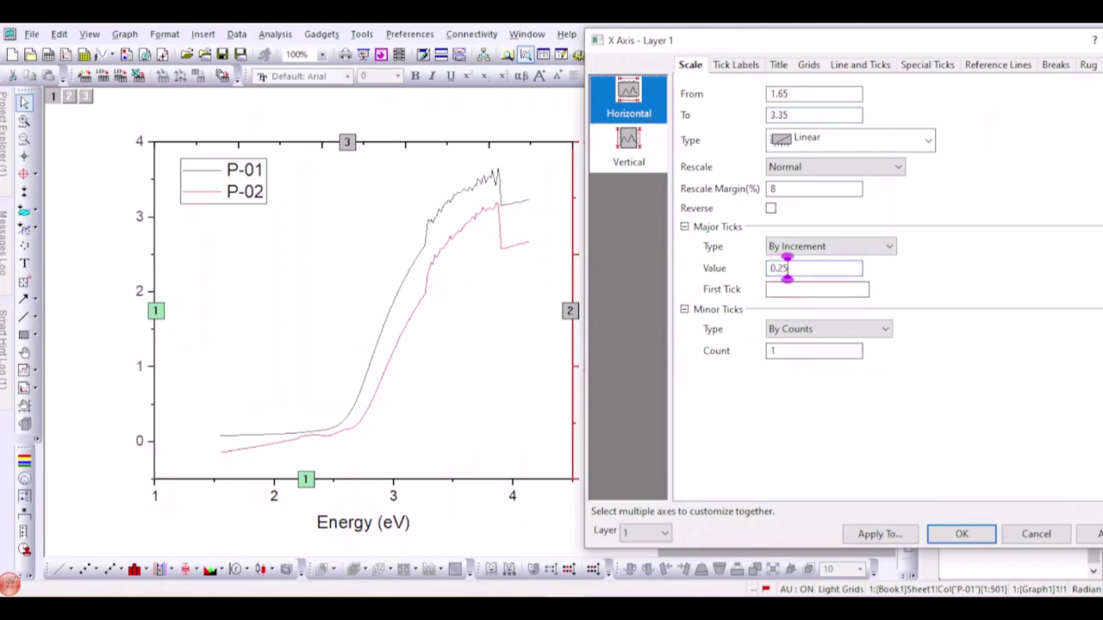
pyautogui.click(1086, 536)
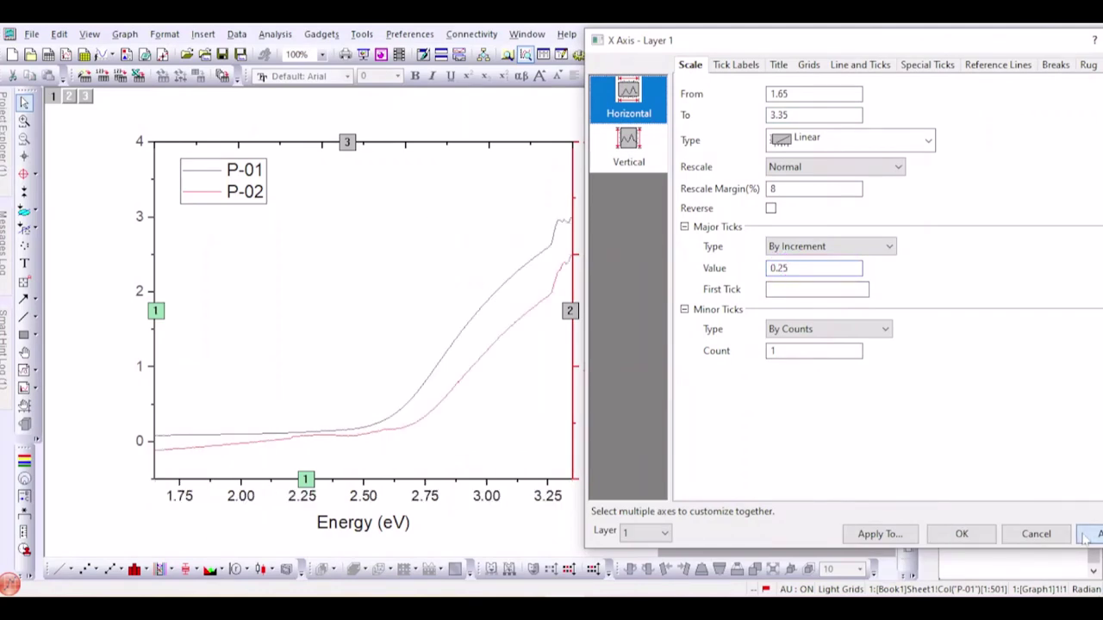
pyautogui.click(962, 535)
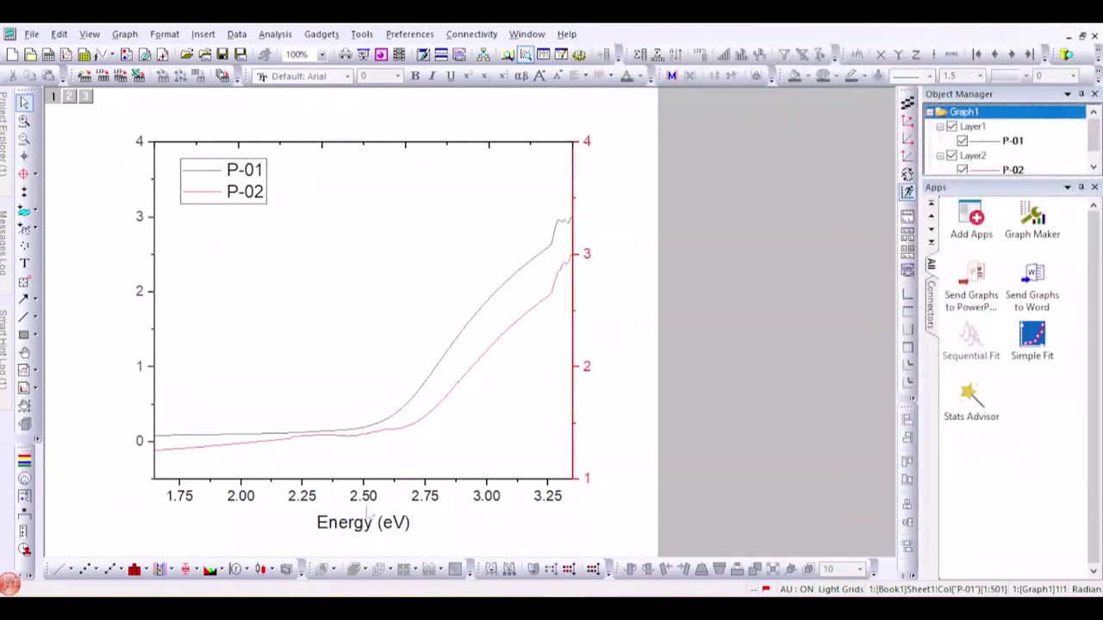
# Step: Set the upper limit of the red P-02 Y axis scale to 3 and apply it to the graph
pyautogui.click(578, 450)
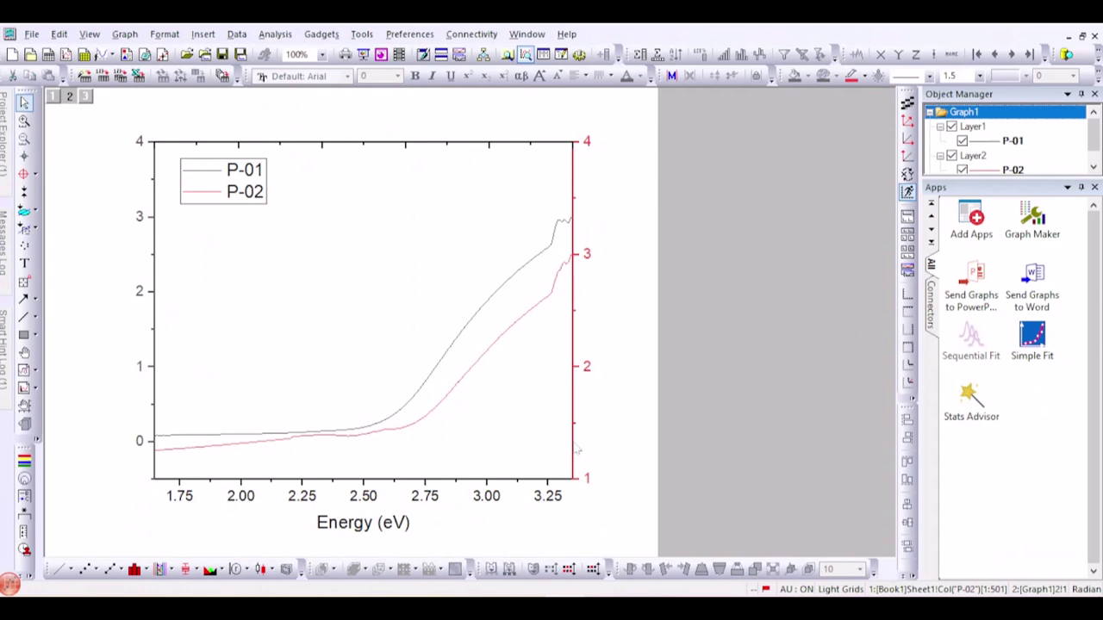
pyautogui.doubleClick(578, 450)
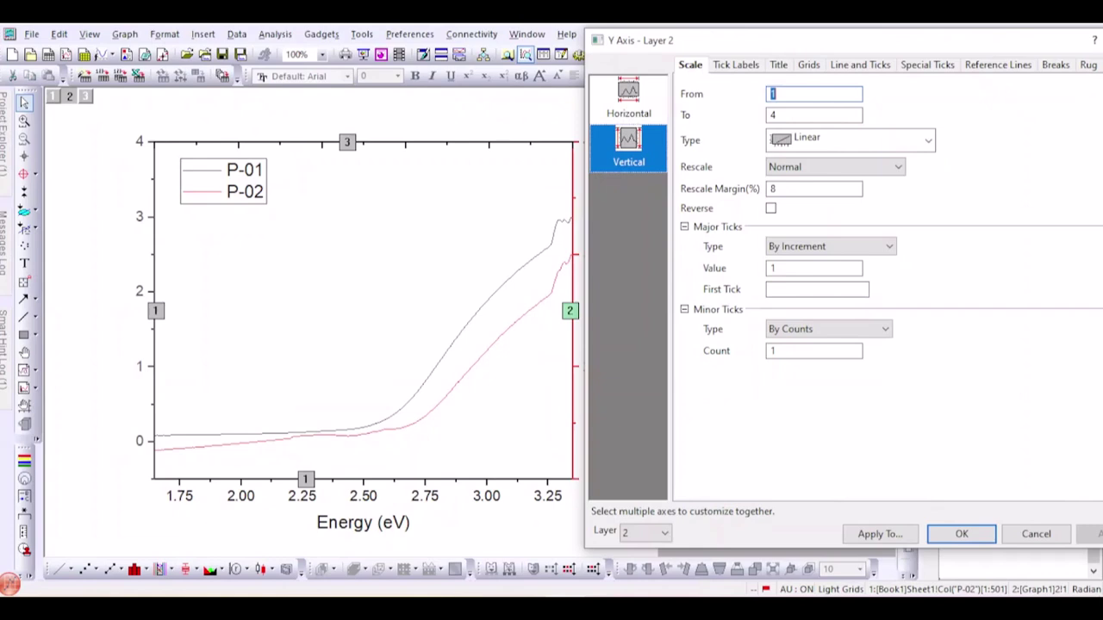
pyautogui.press('Tab')
pyautogui.write('3')
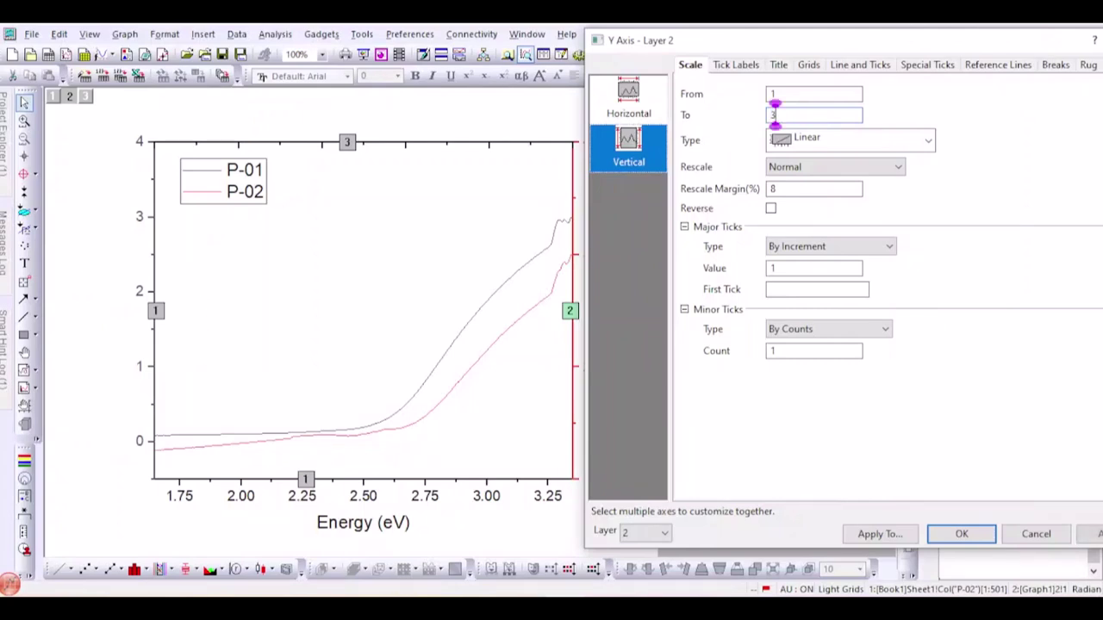
pyautogui.click(1092, 536)
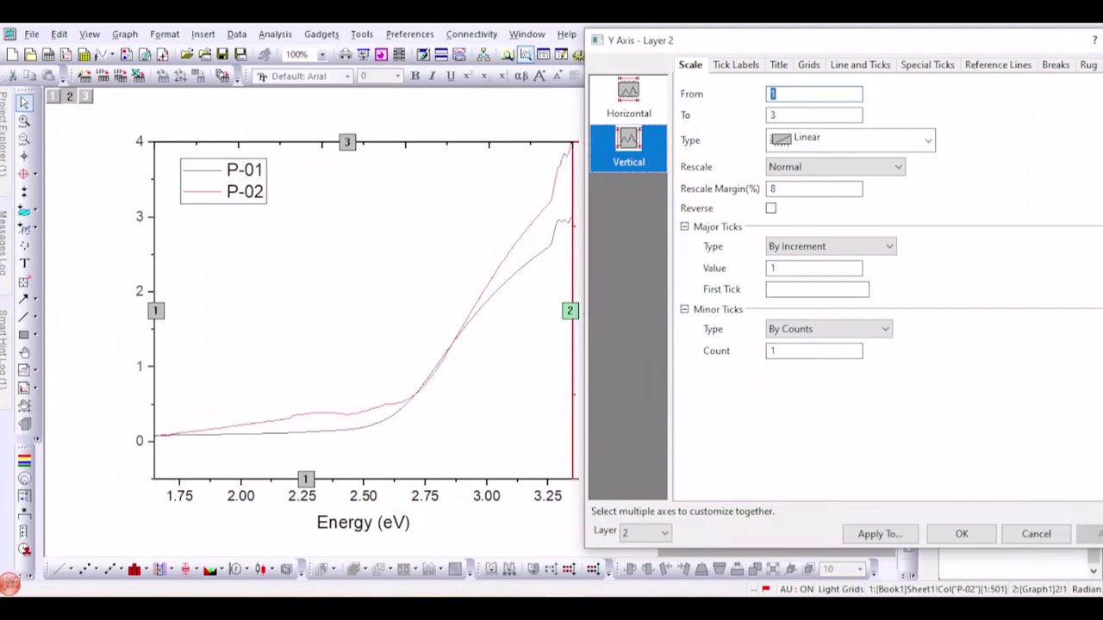
# Step: Try a start value of 1.25 for the red P-02 Y axis scale
pyautogui.click(774, 94)
pyautogui.write('.25')
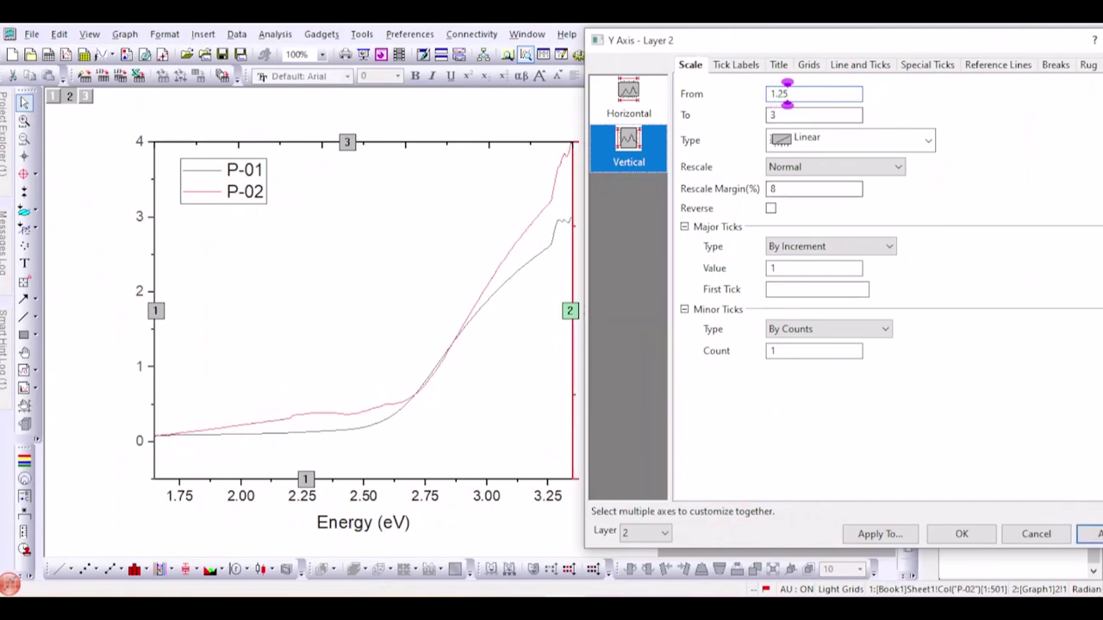
pyautogui.click(1098, 534)
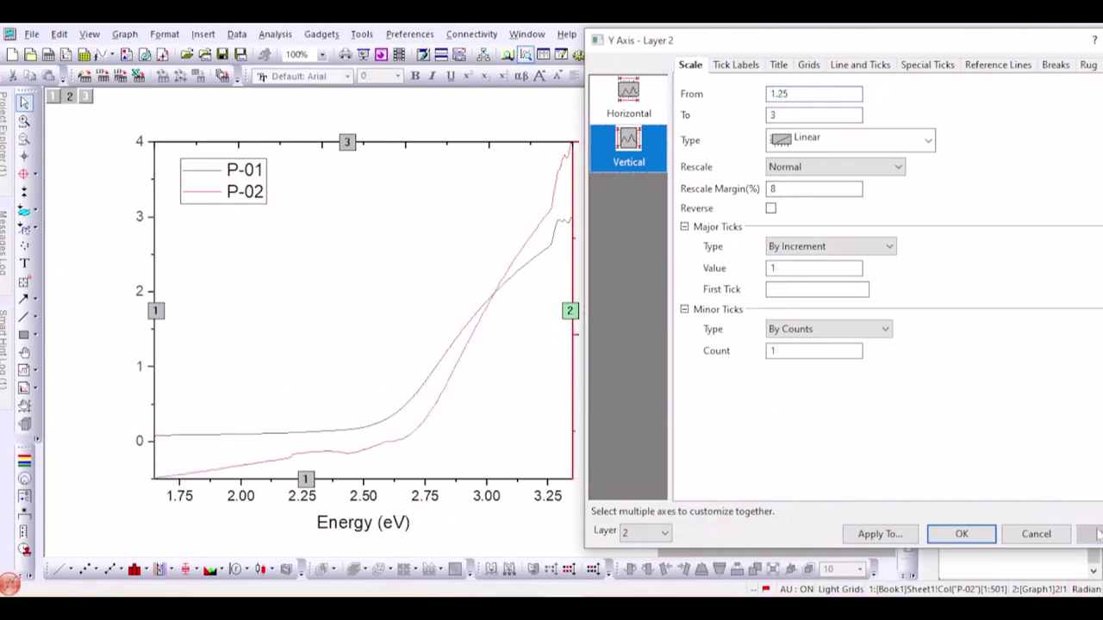
# Step: Set the start of the red P-02 Y axis scale back to 1 and confirm the axis settings
pyautogui.click(786, 94)
pyautogui.press('BackSpace')
pyautogui.press('BackSpace')
pyautogui.press('BackSpace')
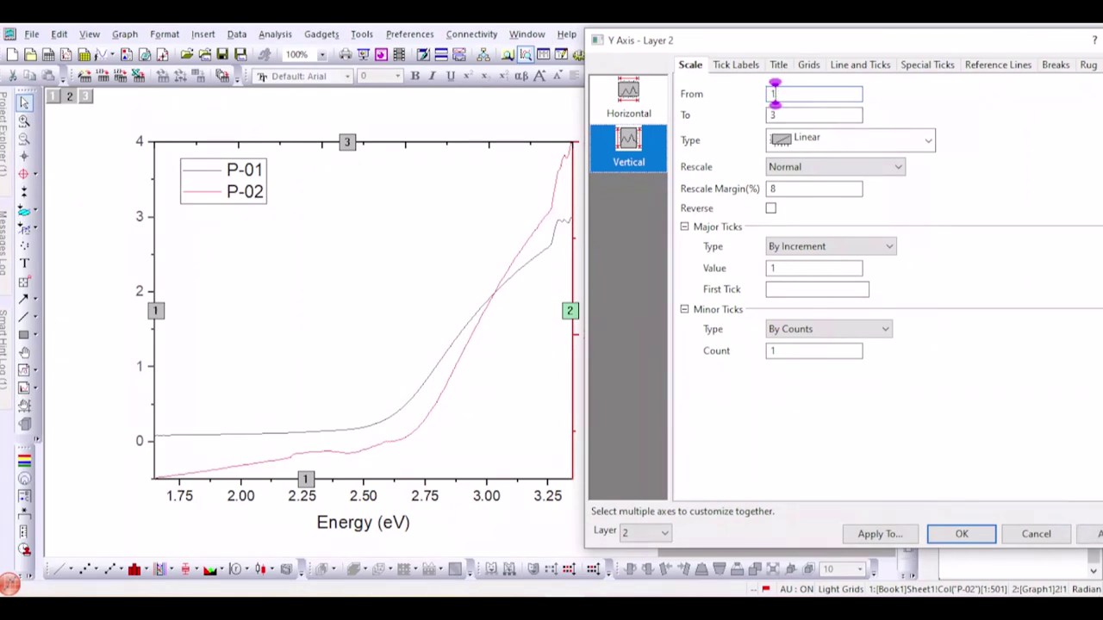
pyautogui.click(1098, 535)
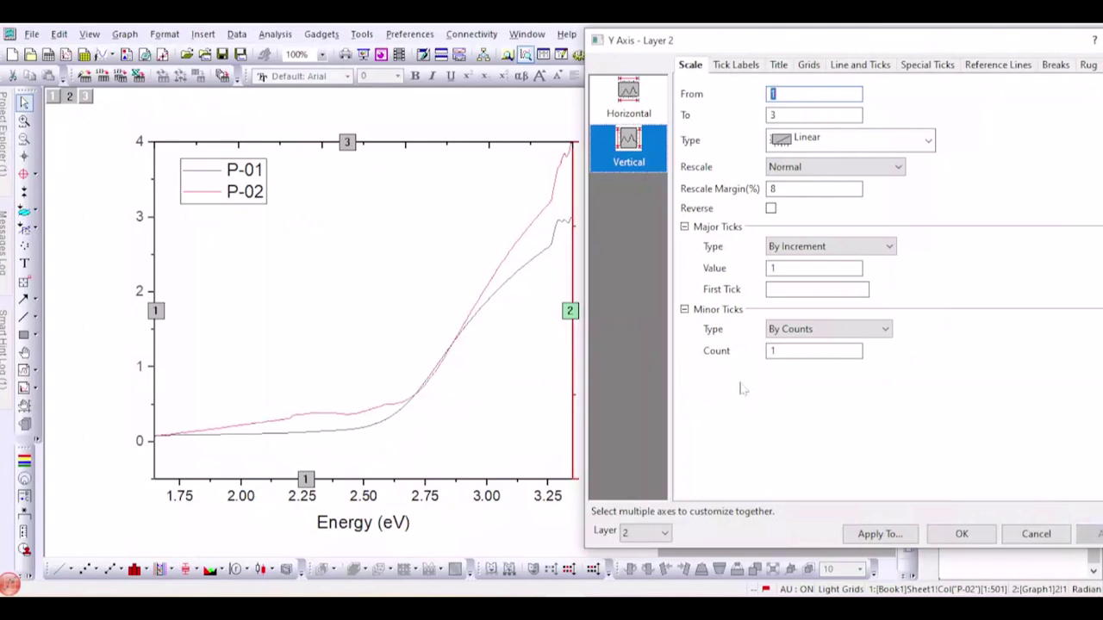
pyautogui.click(962, 534)
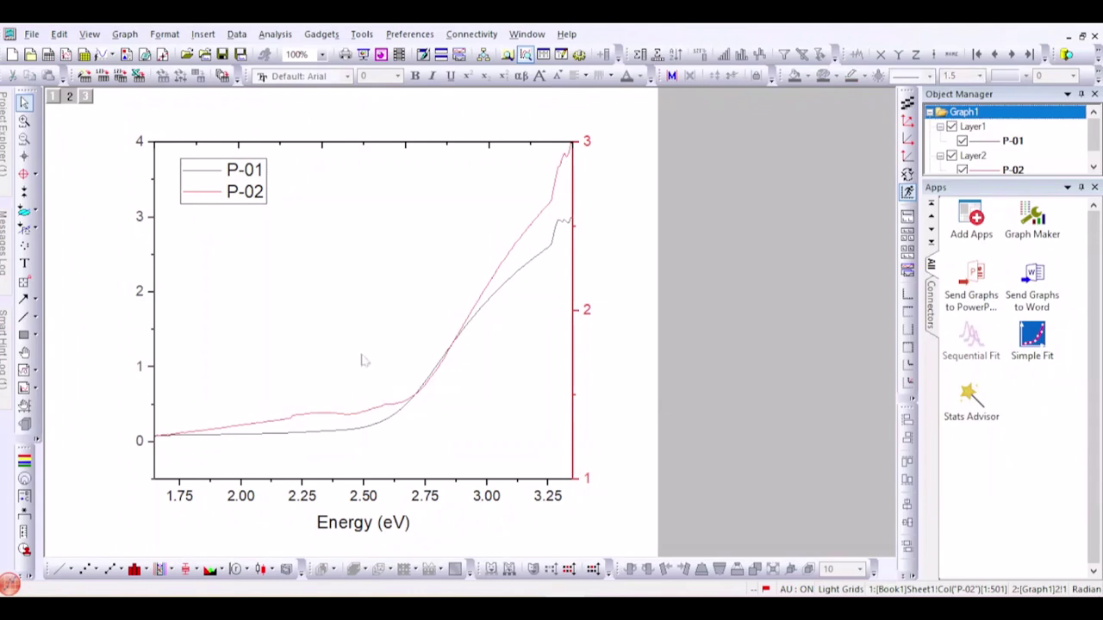
# Step: Set the start of the black P-01 Y axis scale to 0 and apply it to the graph
pyautogui.click(156, 340)
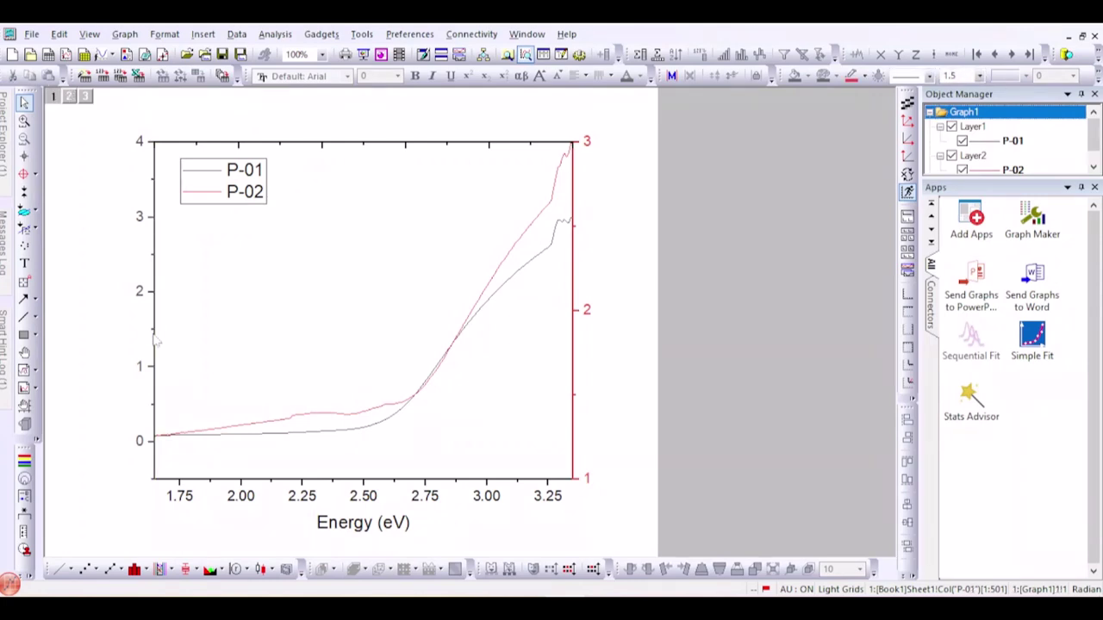
pyautogui.doubleClick(157, 340)
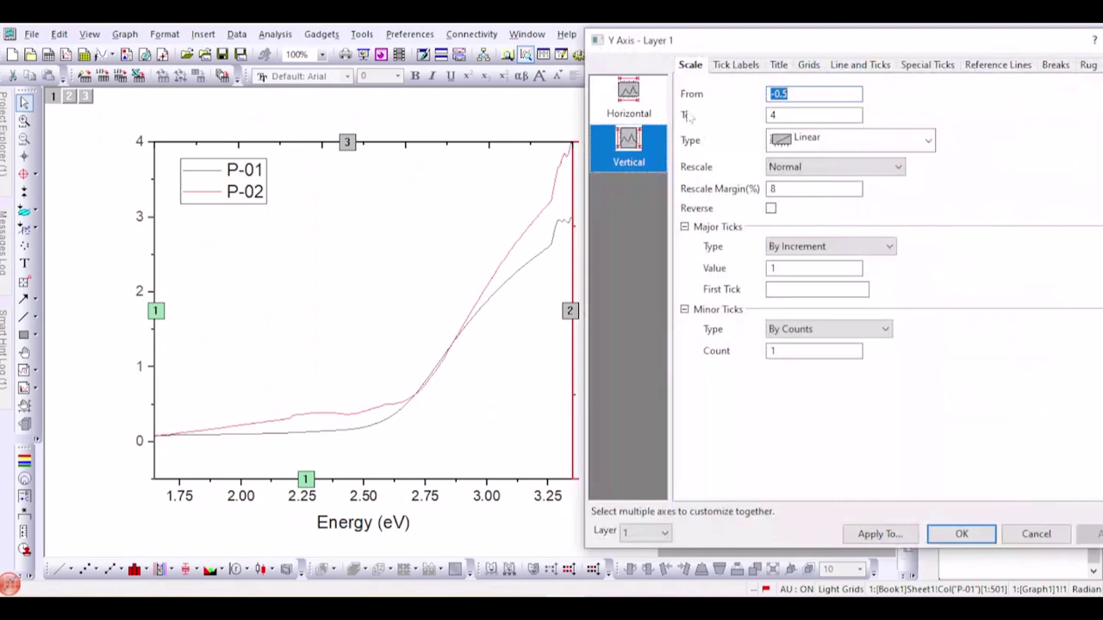
pyautogui.moveTo(748, 47); pyautogui.dragTo(704, 49)
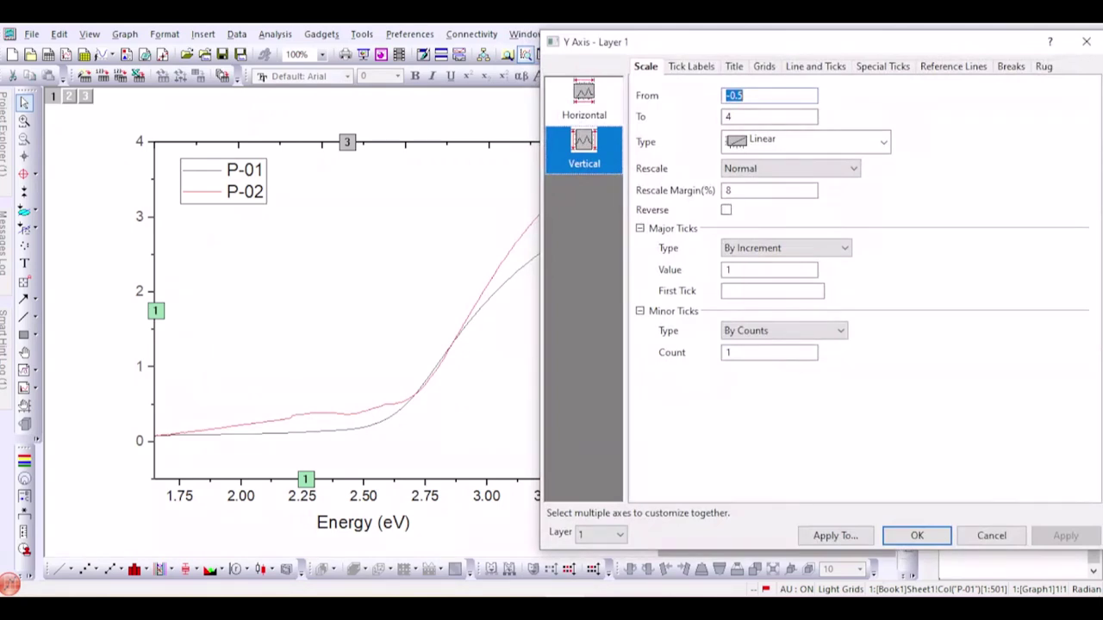
pyautogui.click(741, 94)
pyautogui.press('BackSpace')
pyautogui.press('BackSpace')
pyautogui.press('BackSpace')
pyautogui.press('BackSpace')
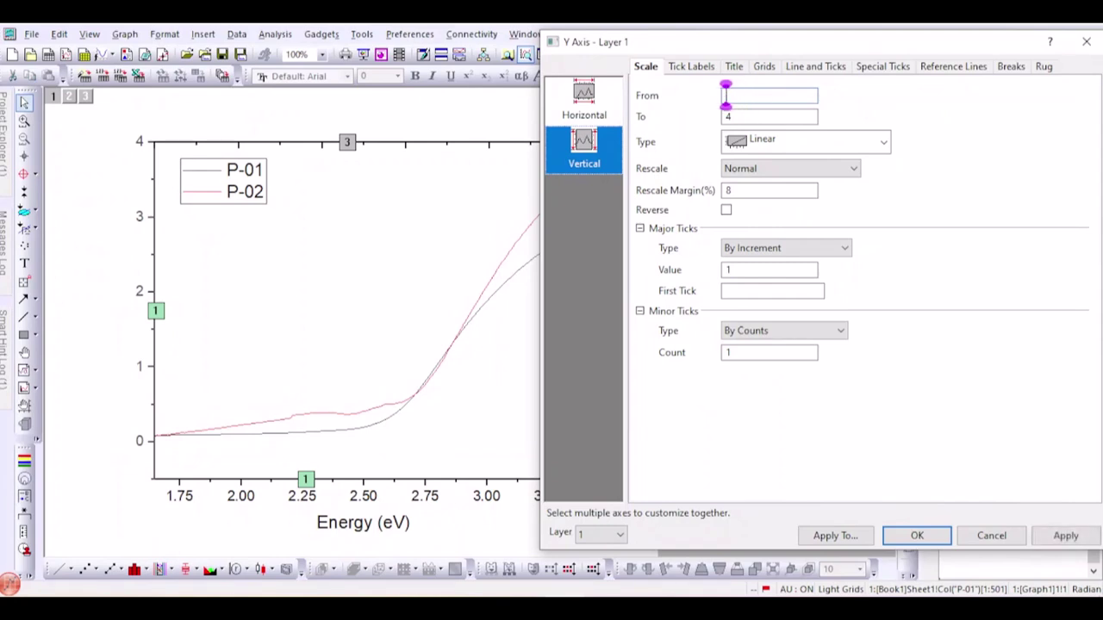
pyautogui.write('0')
pyautogui.click(1059, 536)
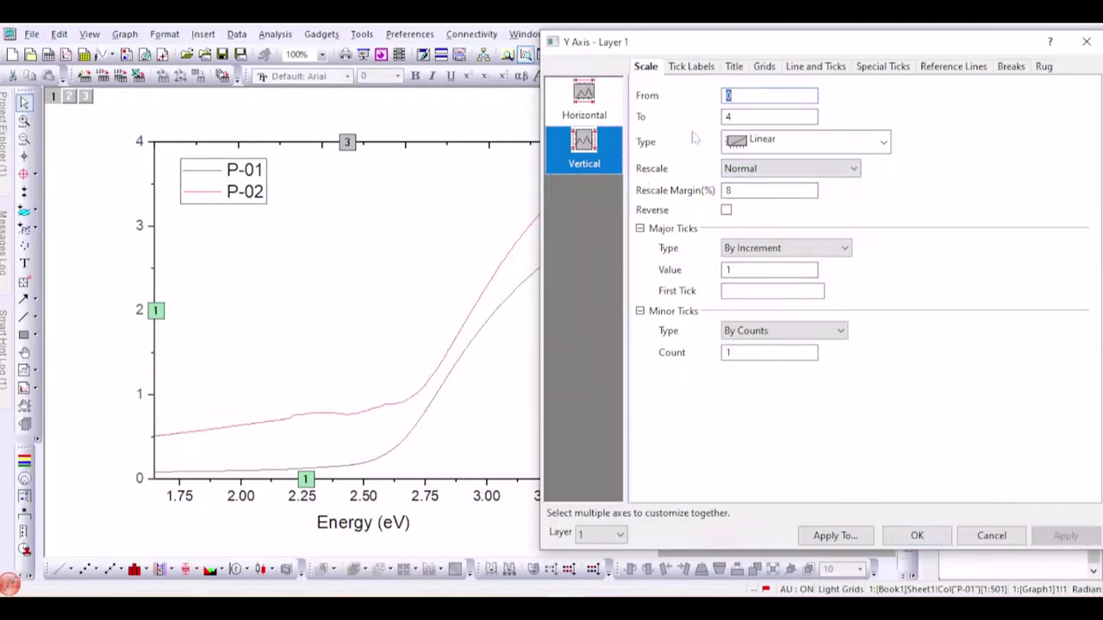
# Step: Try an upper limit of 3 for the black P-01 Y axis scale and check both curves
pyautogui.click(728, 116)
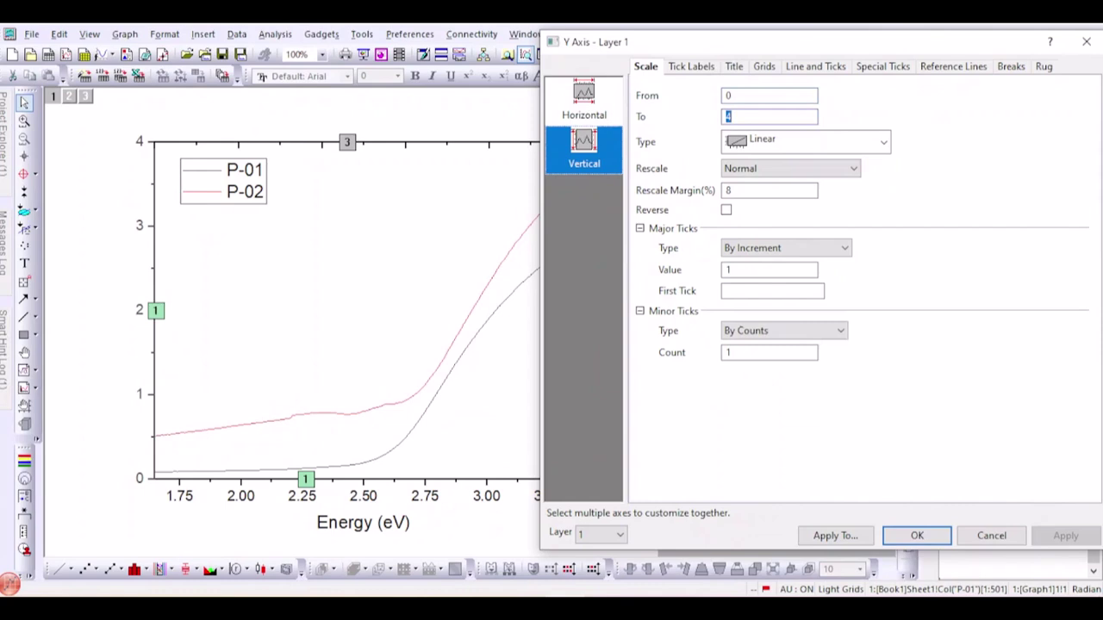
pyautogui.moveTo(722, 40); pyautogui.dragTo(781, 48)
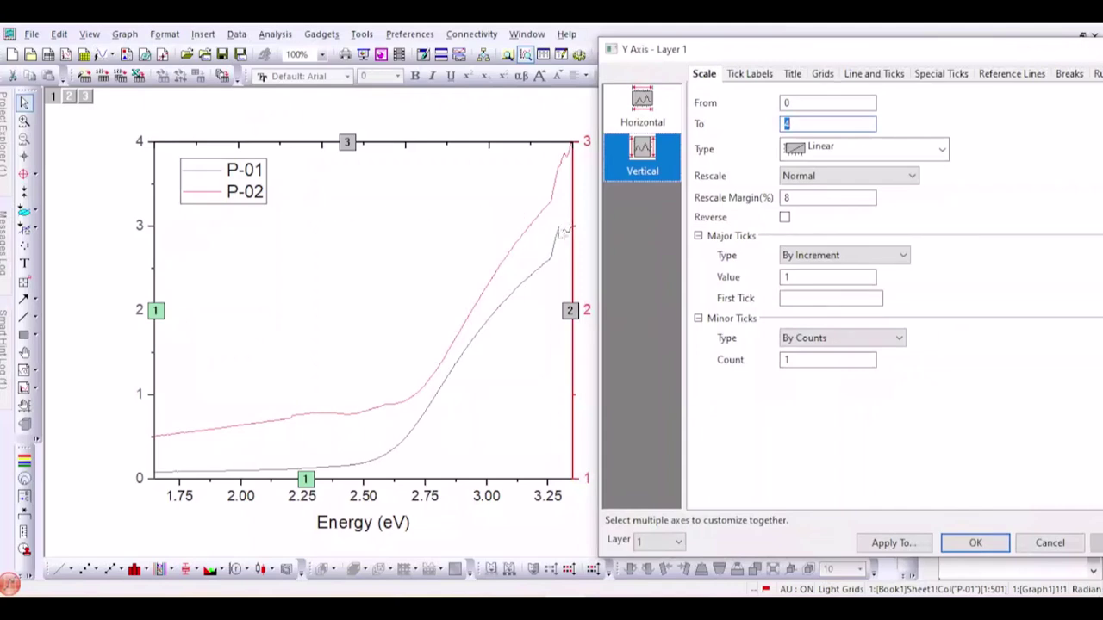
pyautogui.write('3')
pyautogui.moveTo(936, 57); pyautogui.dragTo(869, 62)
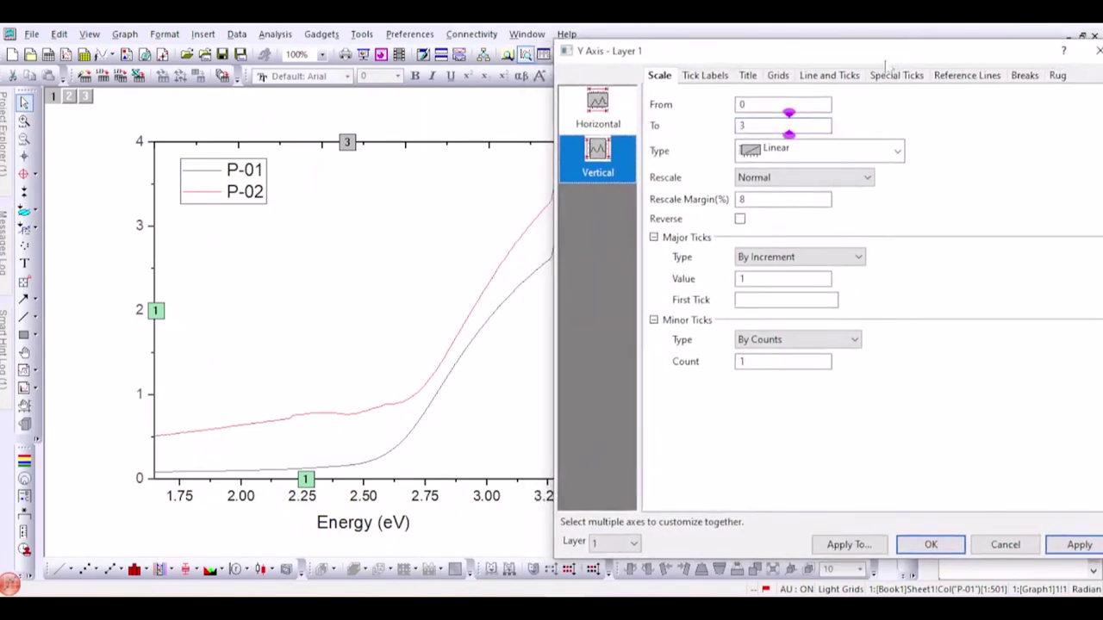
pyautogui.click(1080, 545)
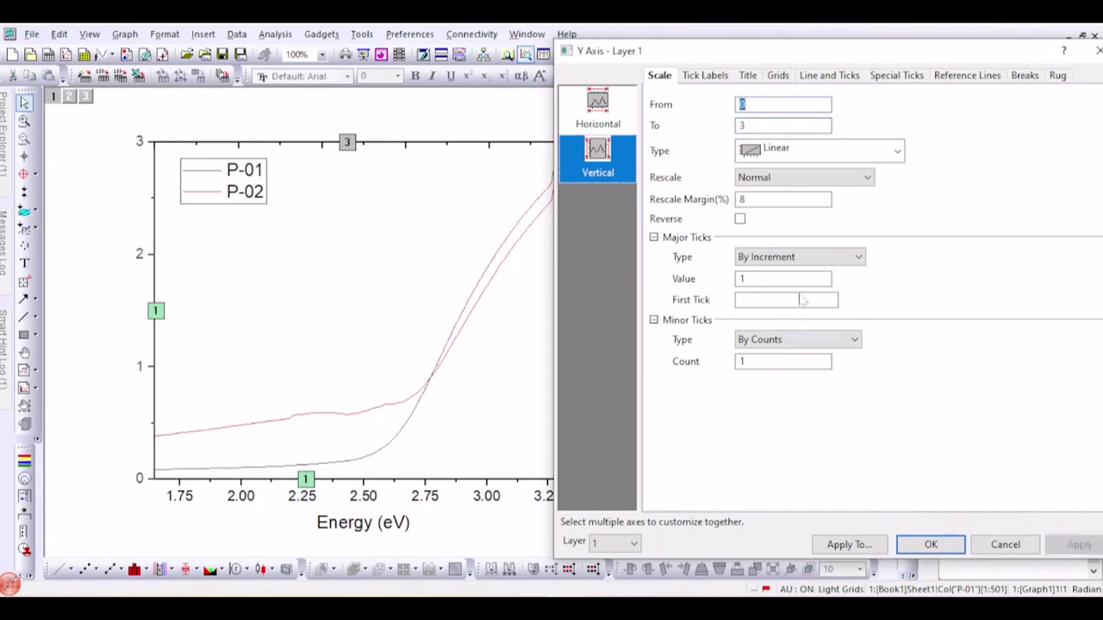
pyautogui.moveTo(729, 55); pyautogui.dragTo(820, 43)
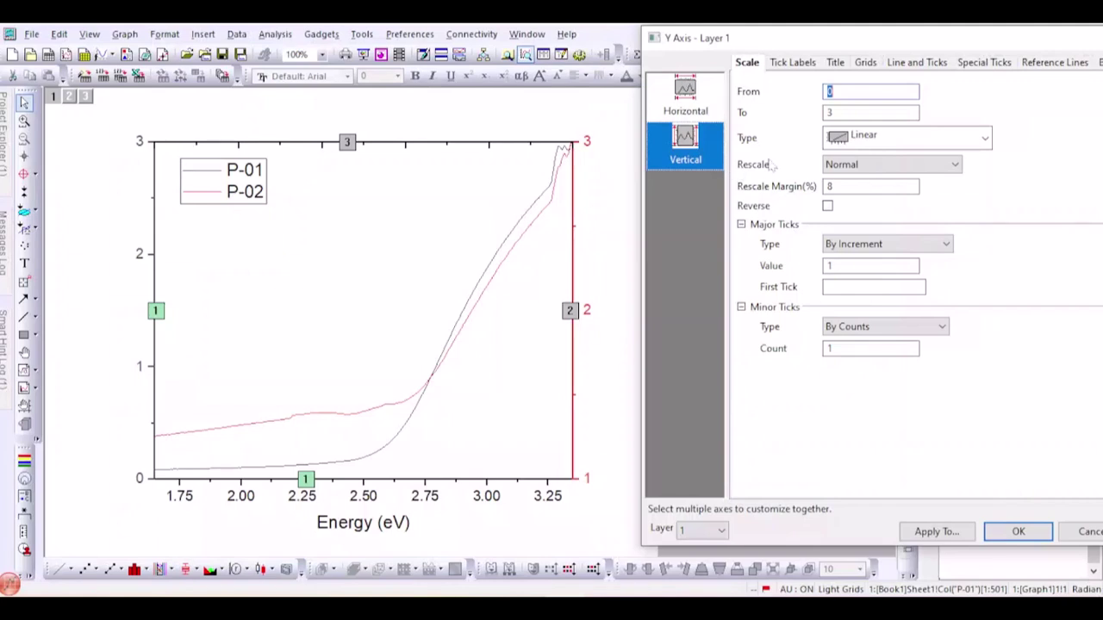
# Step: Try an upper limit of 3.25 for the P-01 Y axis scale and check how the curves overlap
pyautogui.doubleClick(830, 112)
pyautogui.write('3.25')
pyautogui.moveTo(960, 47); pyautogui.dragTo(865, 51)
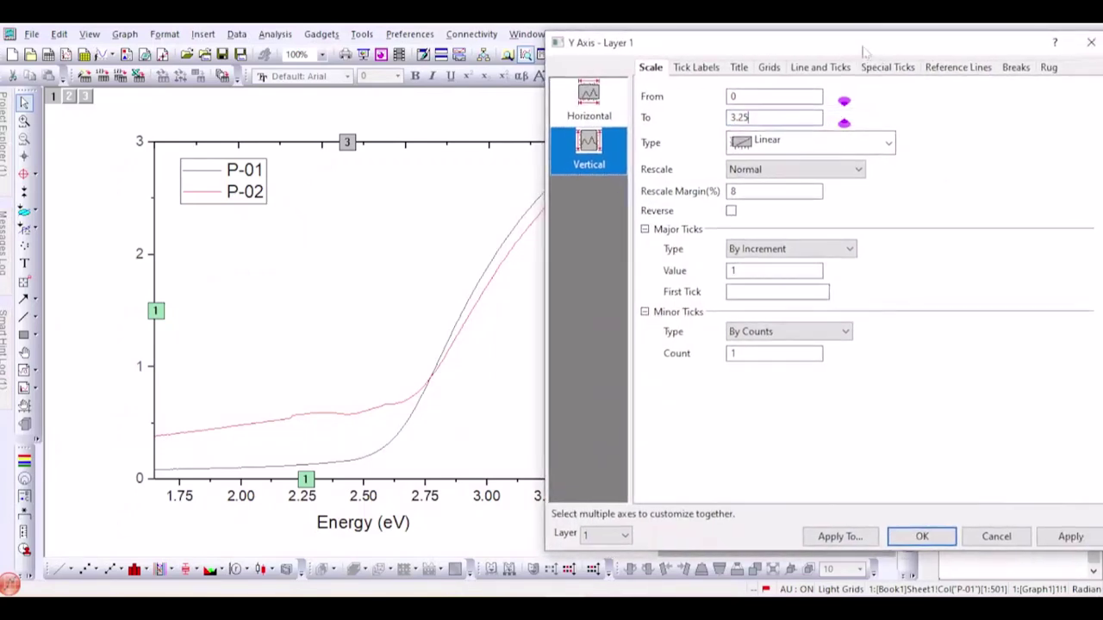
pyautogui.click(1068, 536)
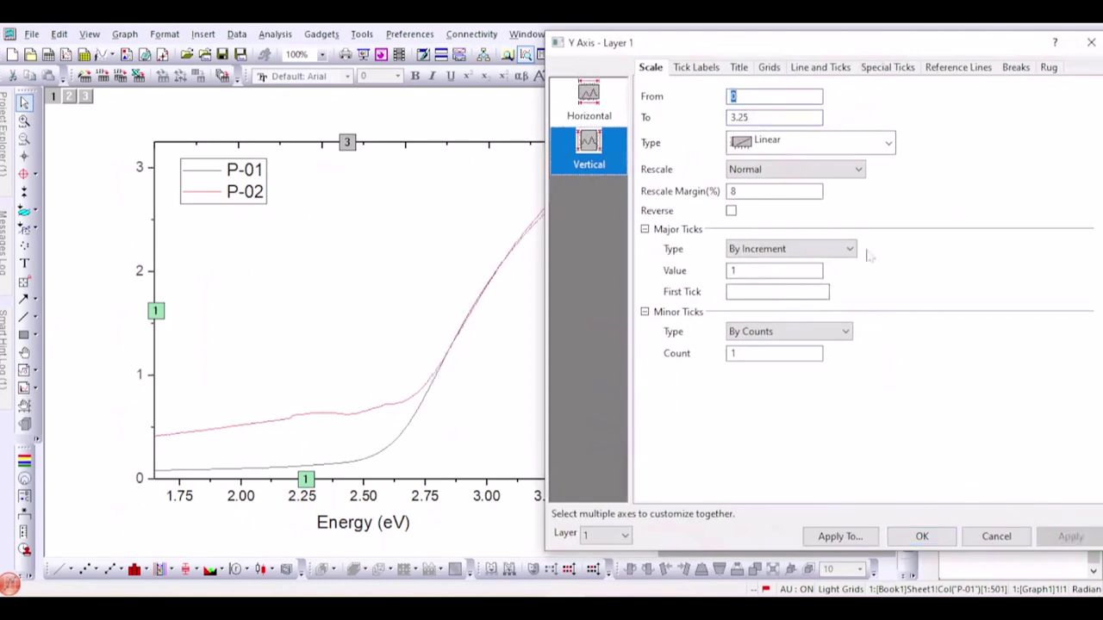
pyautogui.moveTo(761, 45); pyautogui.dragTo(816, 52)
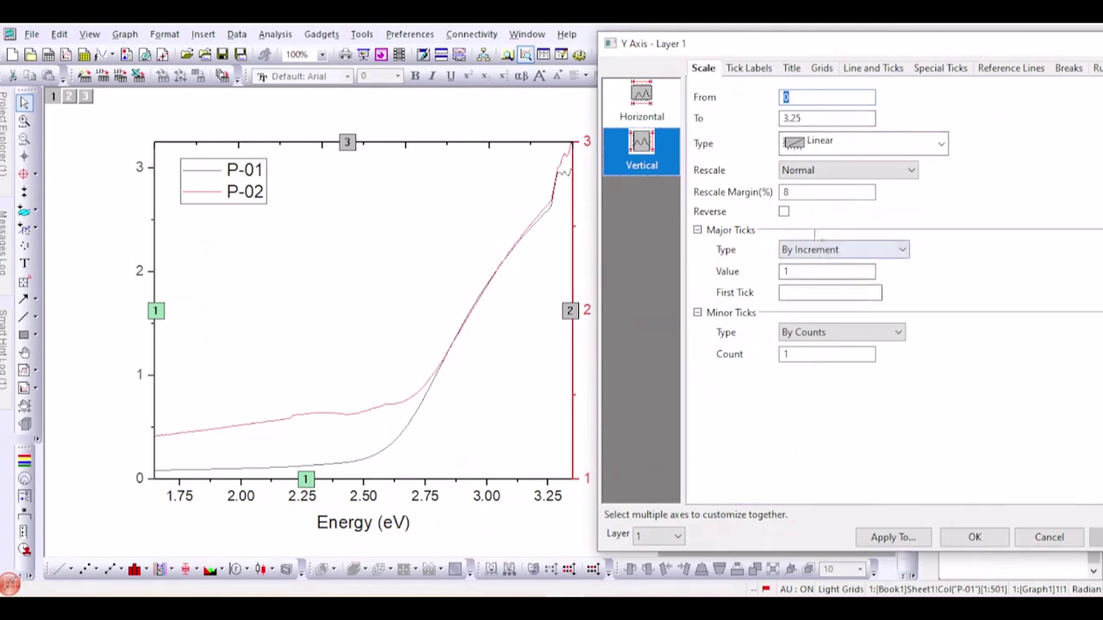
# Step: Try an upper limit of 3.35 for the P-01 Y axis scale
pyautogui.press('Tab')
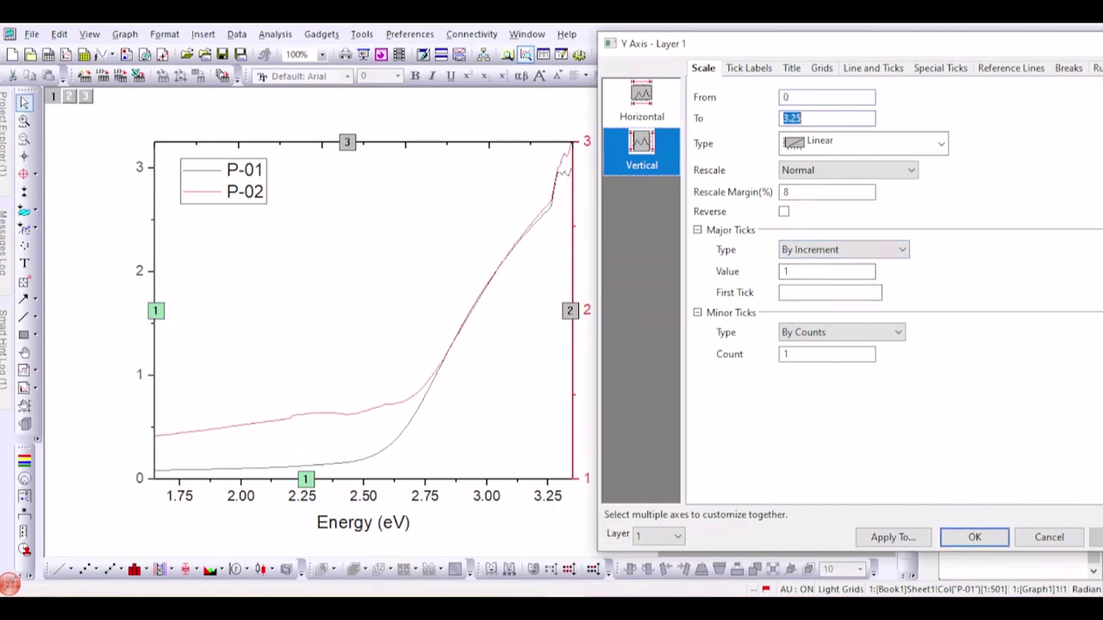
pyautogui.write('3.35')
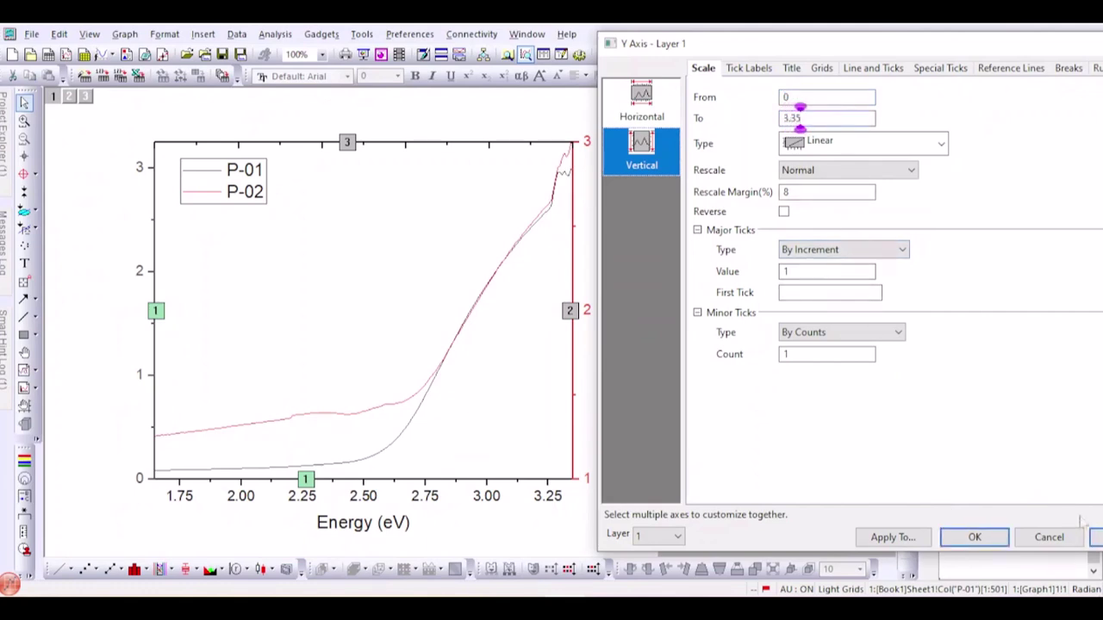
pyautogui.click(1096, 536)
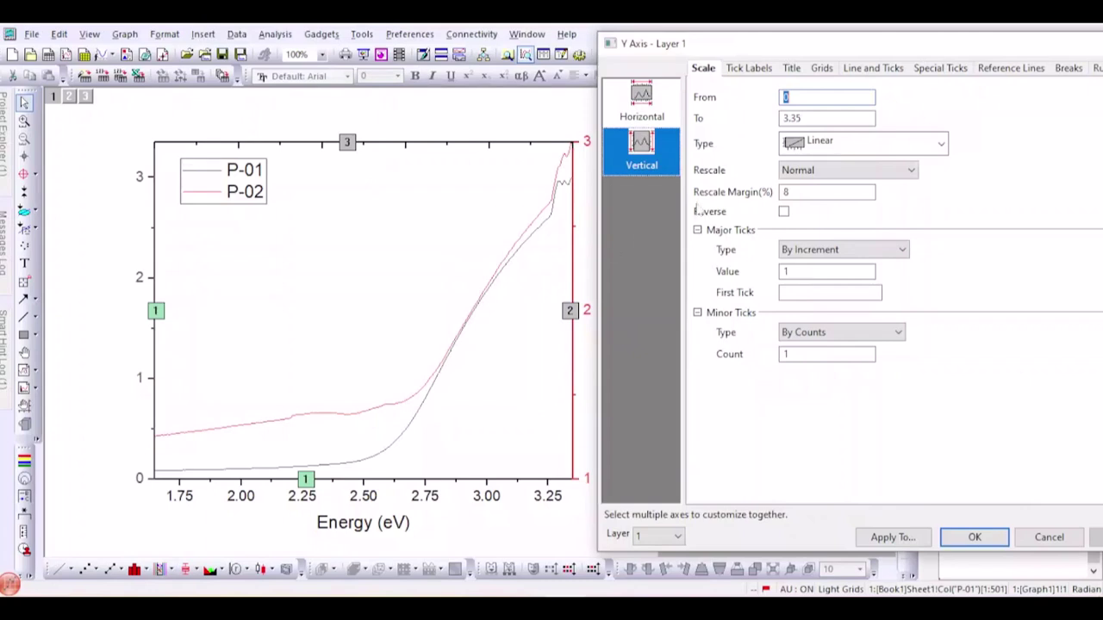
# Step: Set the upper limit of the P-01 Y axis scale to 3.45 and confirm the axis settings
pyautogui.press('Tab')
pyautogui.write('3.')
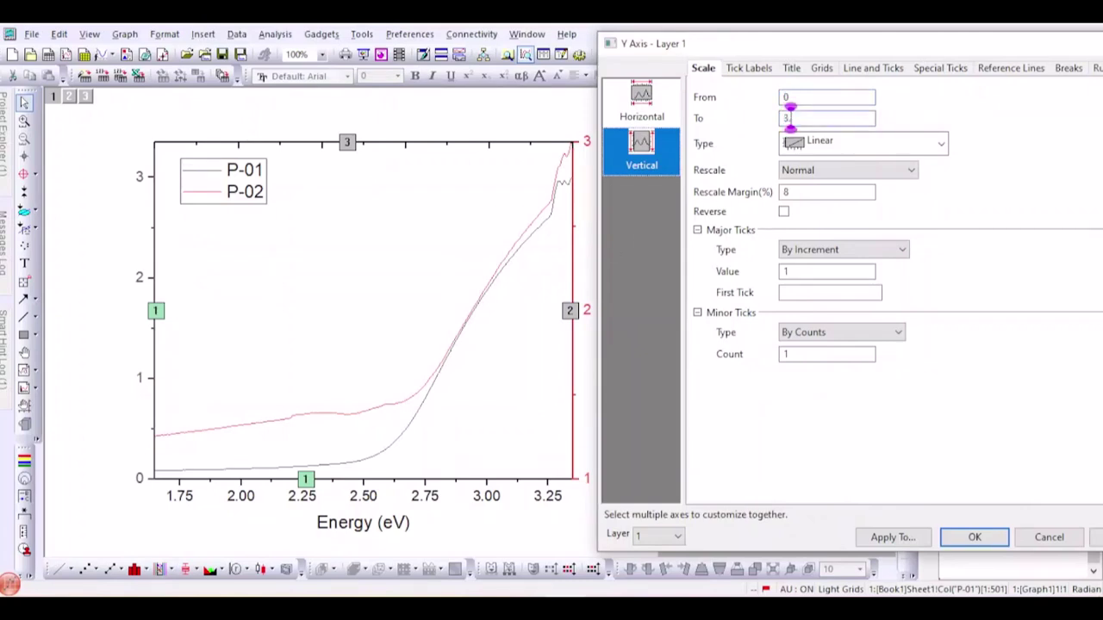
pyautogui.write('3')
pyautogui.write('45')
pyautogui.click(1096, 539)
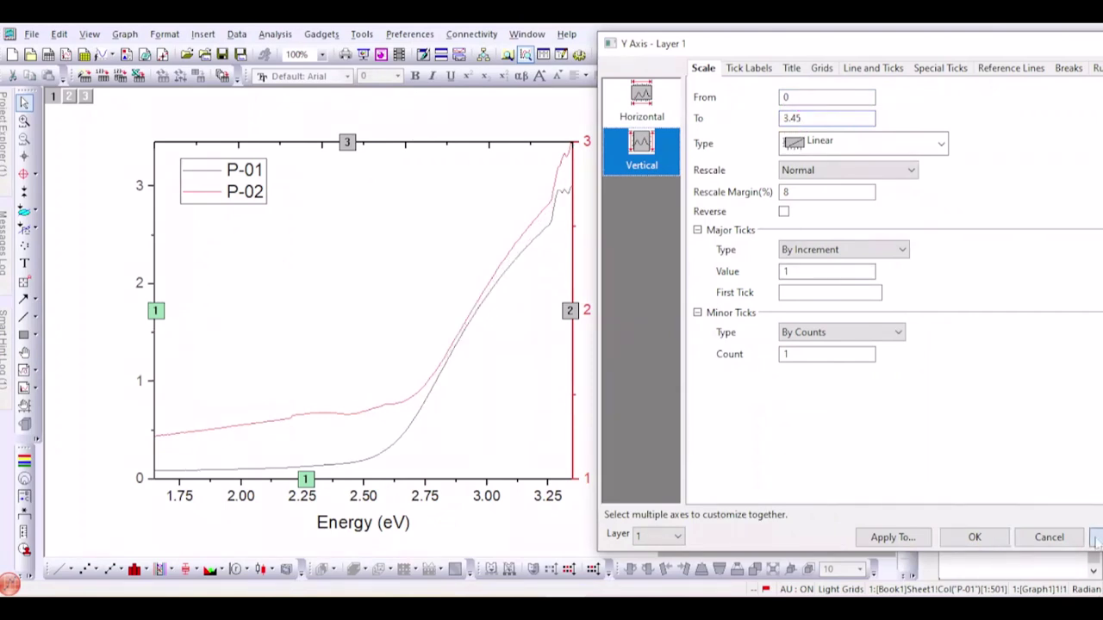
pyautogui.click(974, 536)
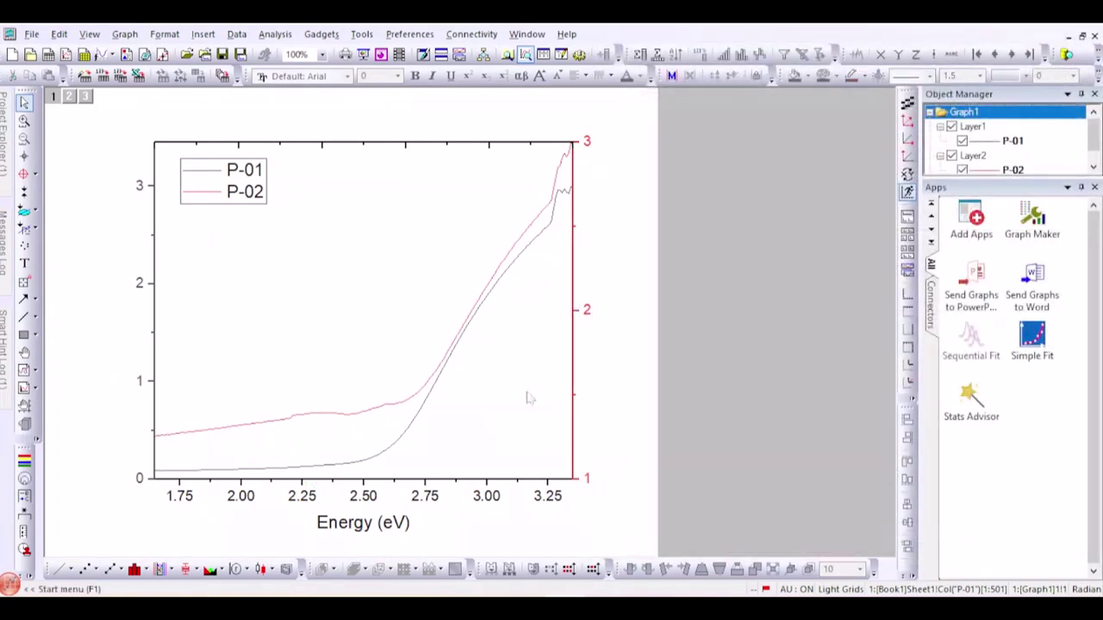
# Step: Delete the tick labels of both the red P-02 and the black P-01 Y axes
pyautogui.click(587, 312)
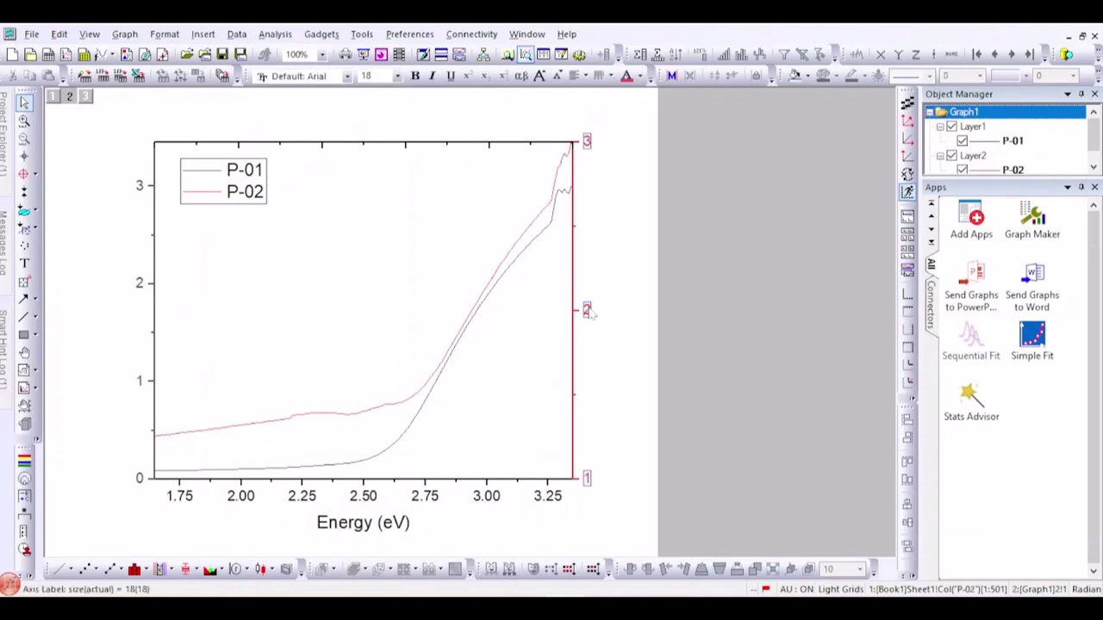
pyautogui.press('Delete')
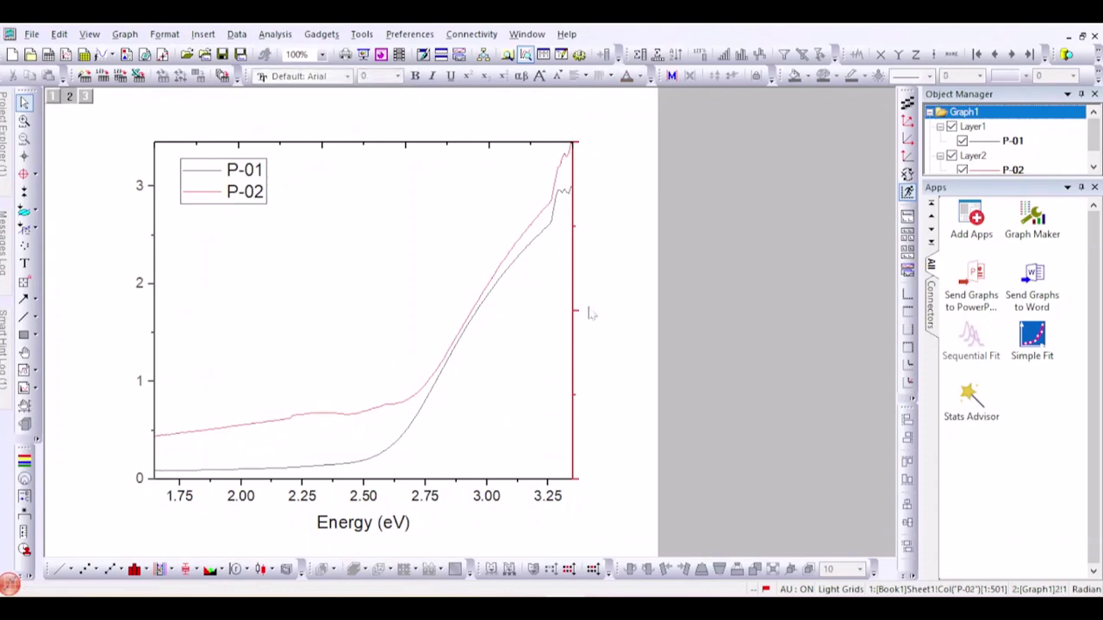
pyautogui.click(141, 289)
pyautogui.press('Delete')
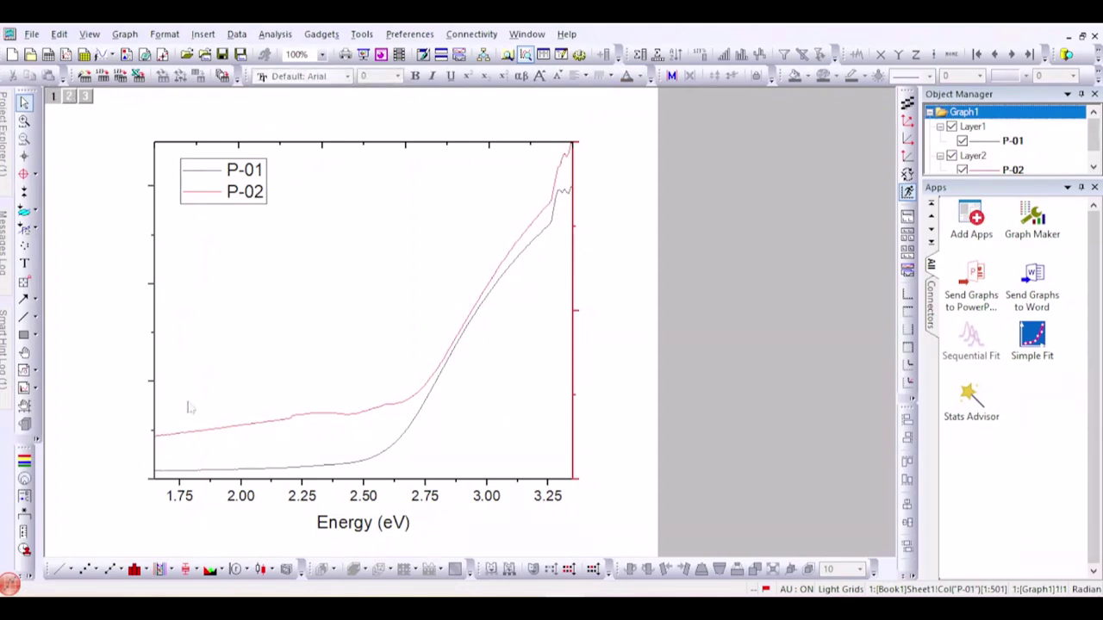
# Step: Format the Energy axis tick labels in bold Times New Roman
pyautogui.click(234, 506)
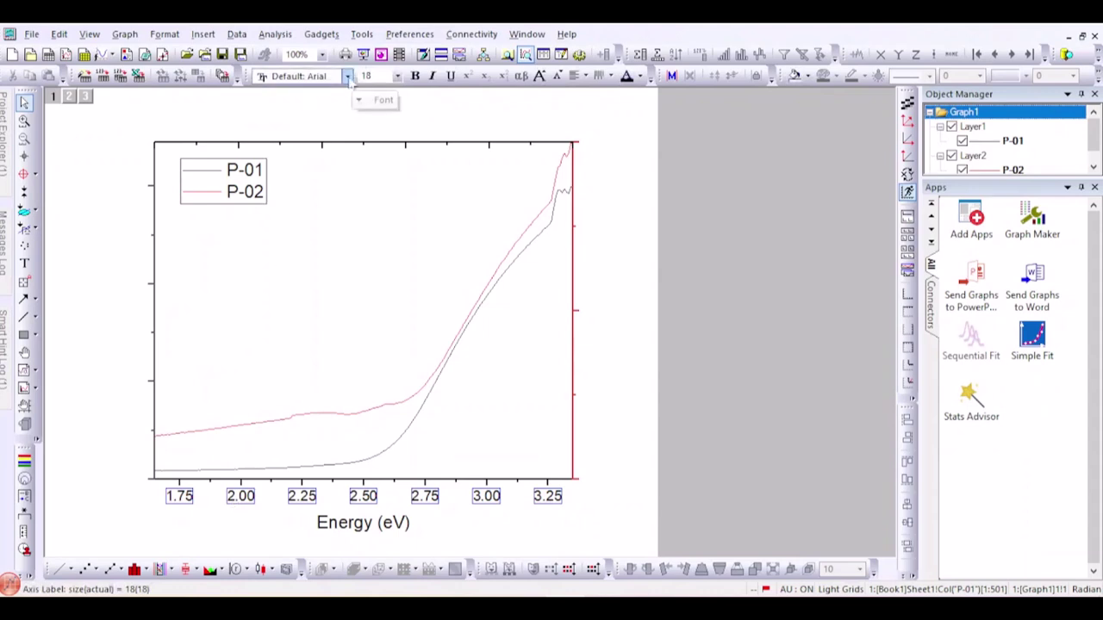
pyautogui.click(347, 77)
pyautogui.write('Times New Roman')
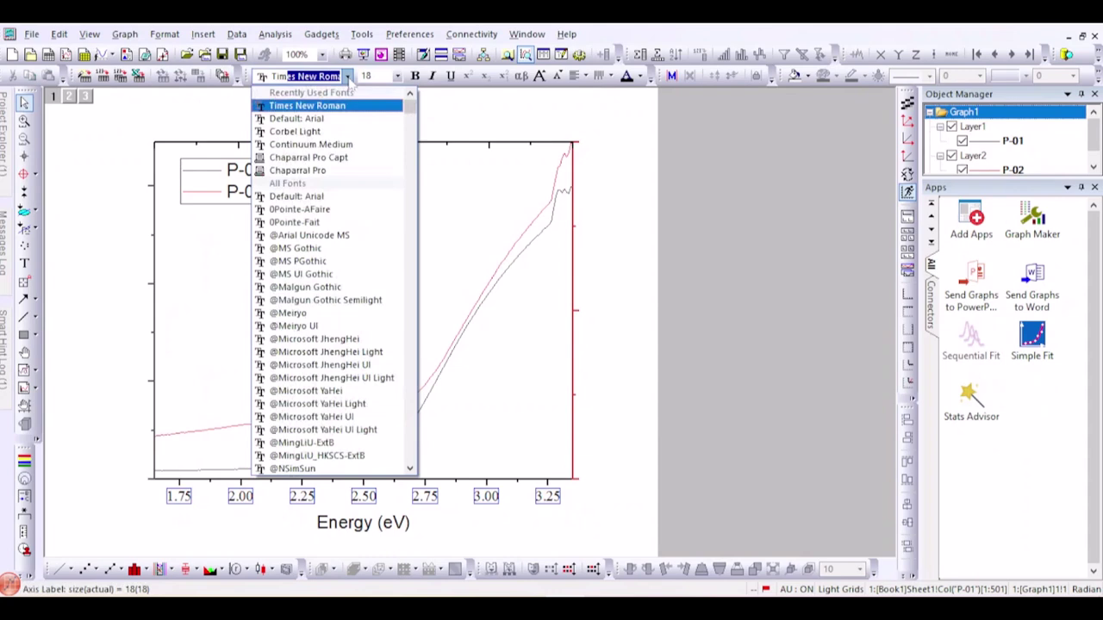
pyautogui.press('Return')
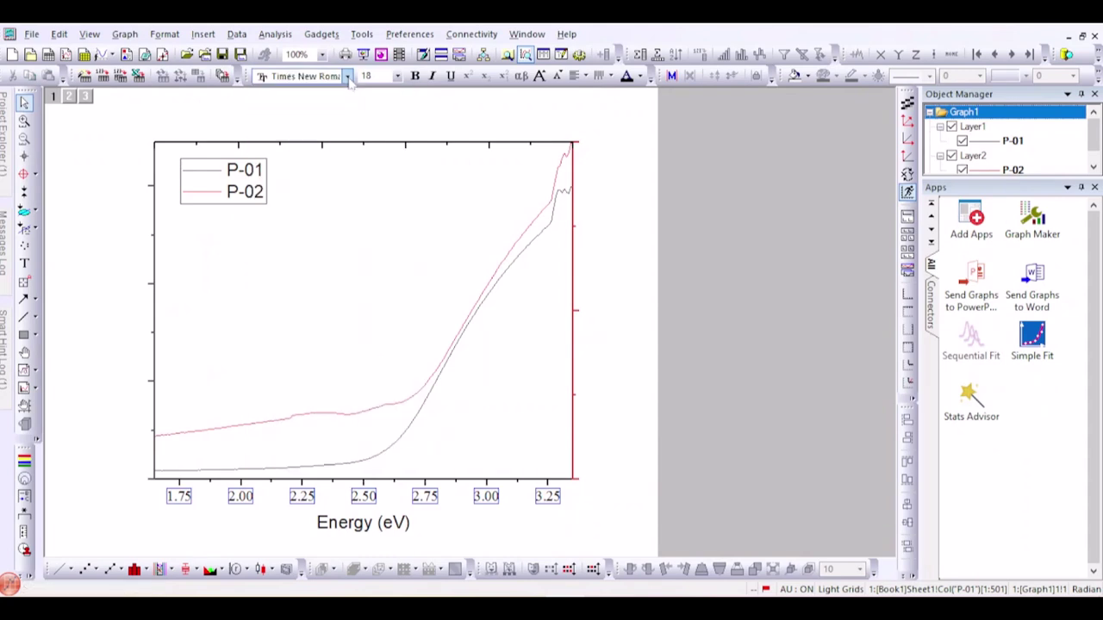
pyautogui.click(414, 76)
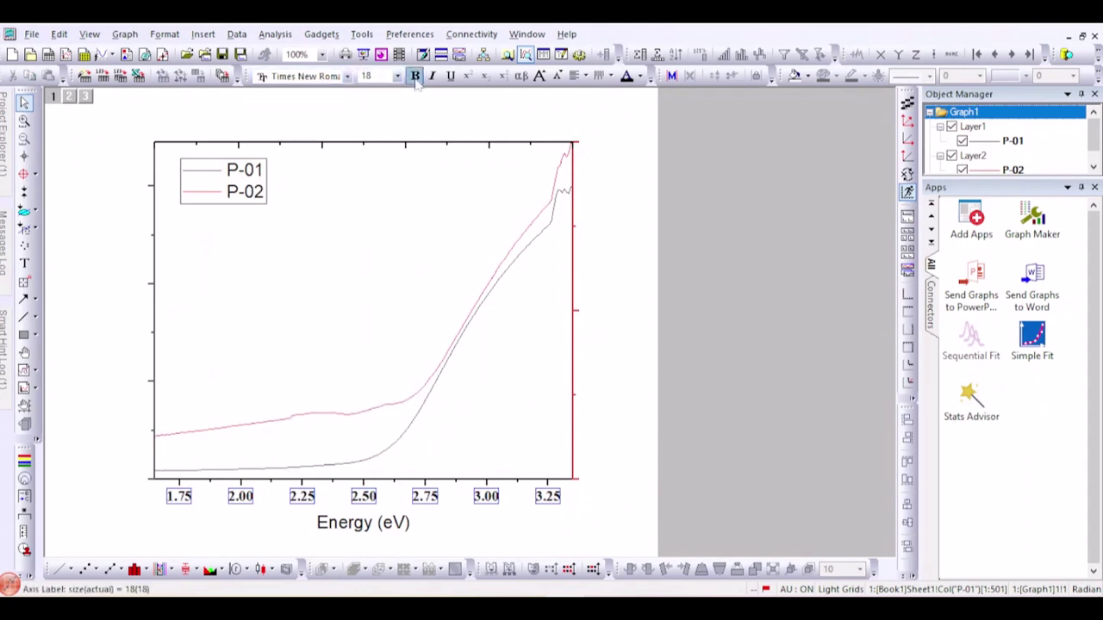
# Step: Format the Energy (eV) axis title in bold Times New Roman
pyautogui.click(334, 527)
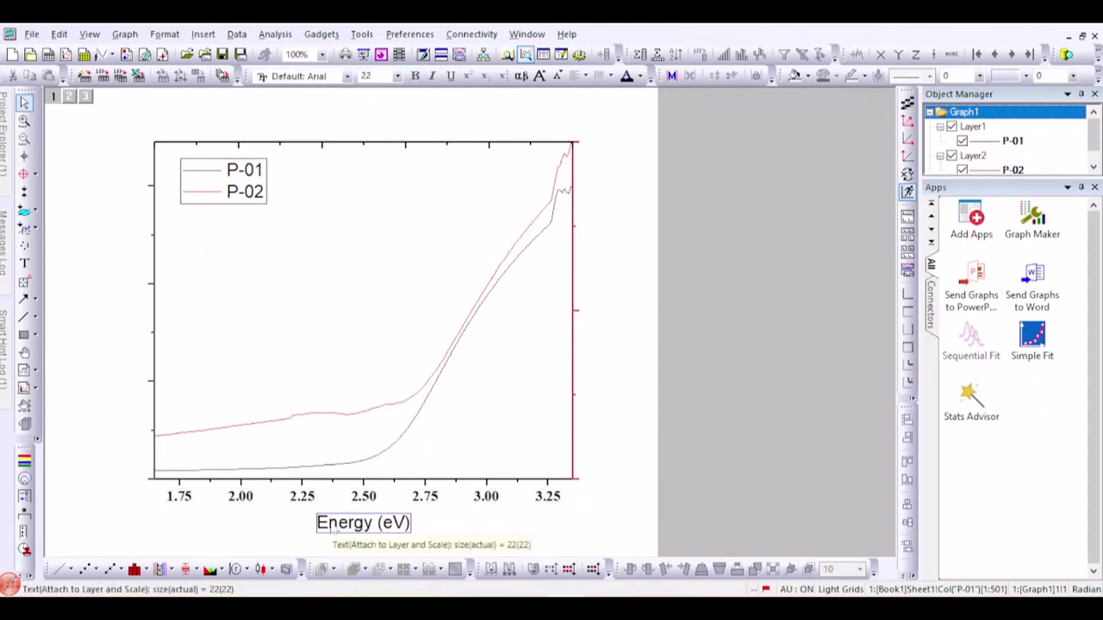
pyautogui.doubleClick(334, 527)
pyautogui.hotkey('shift', 'Right')
pyautogui.hotkey('shift', 'Right')
pyautogui.hotkey('shift', 'Right')
pyautogui.hotkey('shift', 'Right')
pyautogui.hotkey('shift', 'Right')
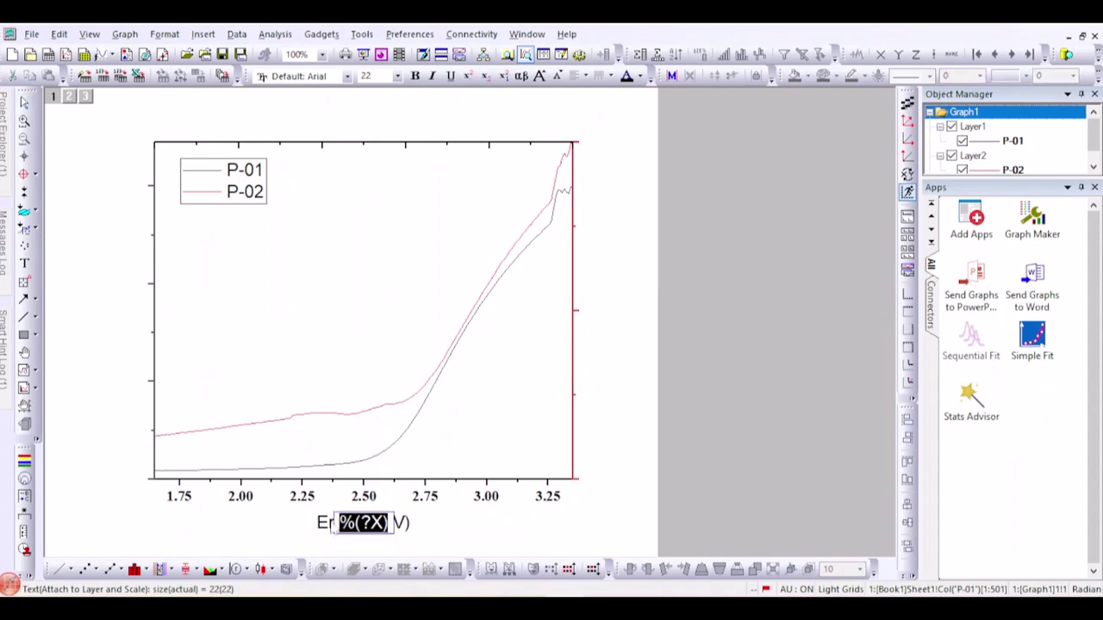
pyautogui.click(346, 76)
pyautogui.write('Times New Roman')
pyautogui.press('Return')
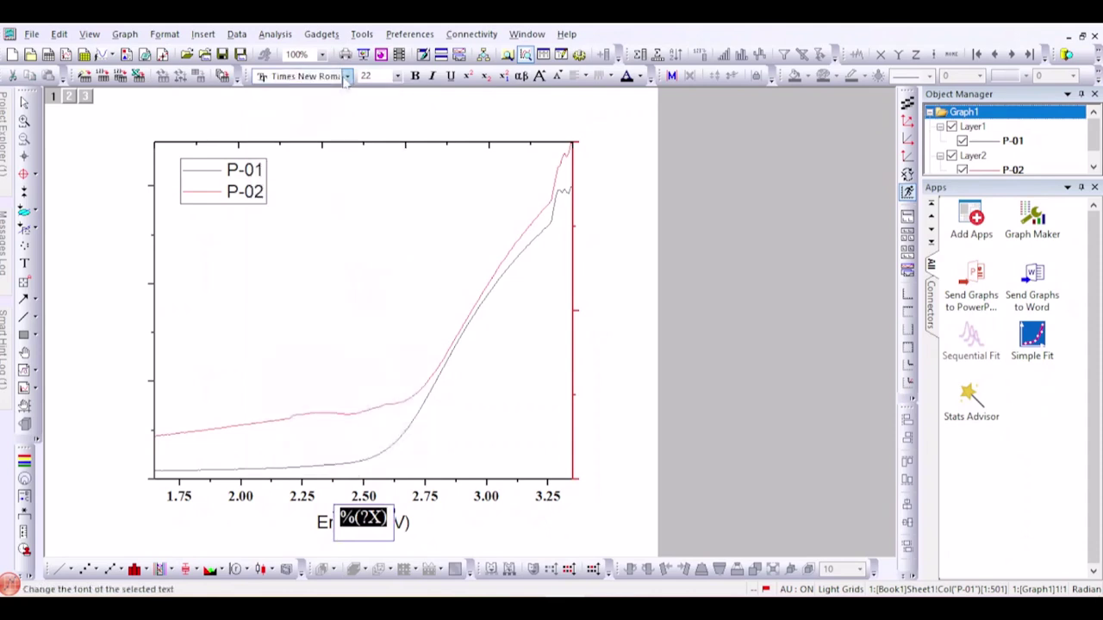
pyautogui.click(414, 77)
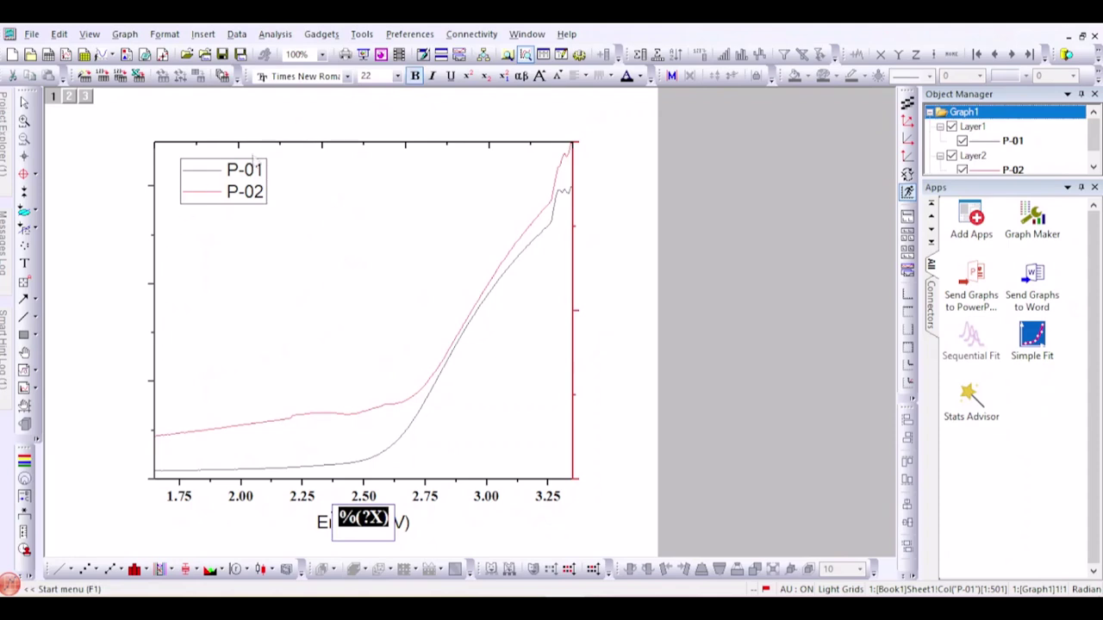
pyautogui.click(603, 485)
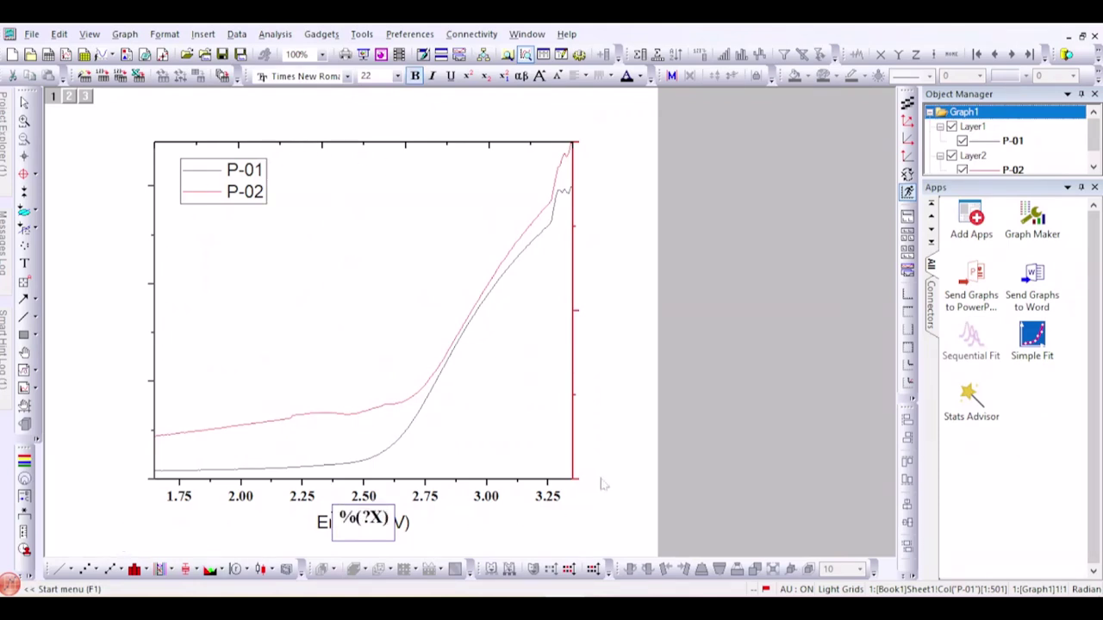
pyautogui.click(603, 485)
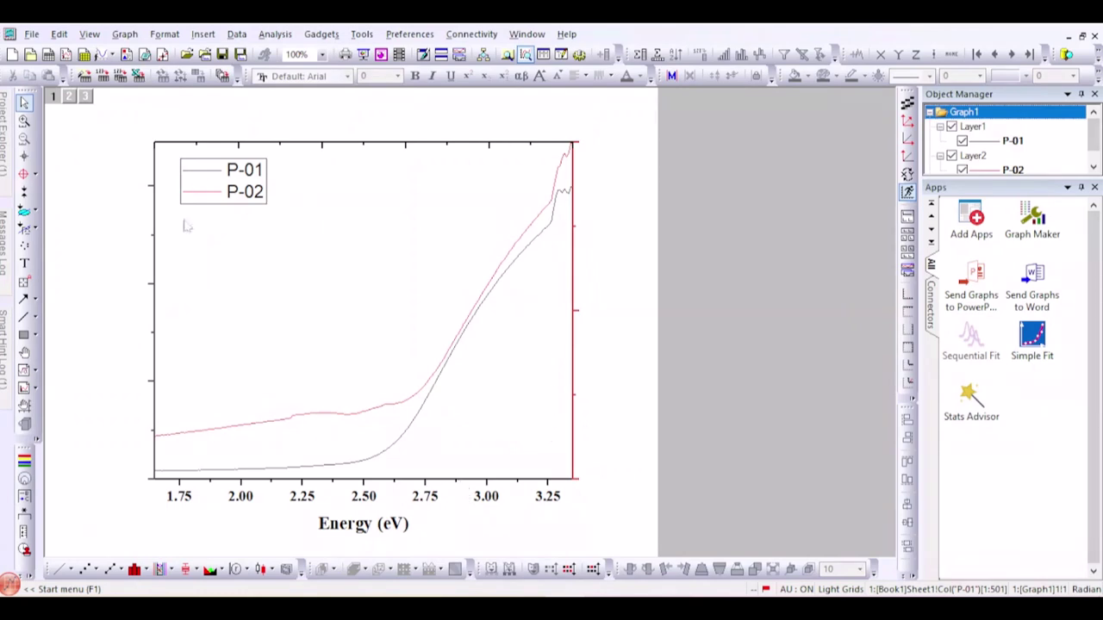
# Step: Set the major and minor tick styles of the red P-02 Y axis to None and confirm the axis settings
pyautogui.click(577, 318)
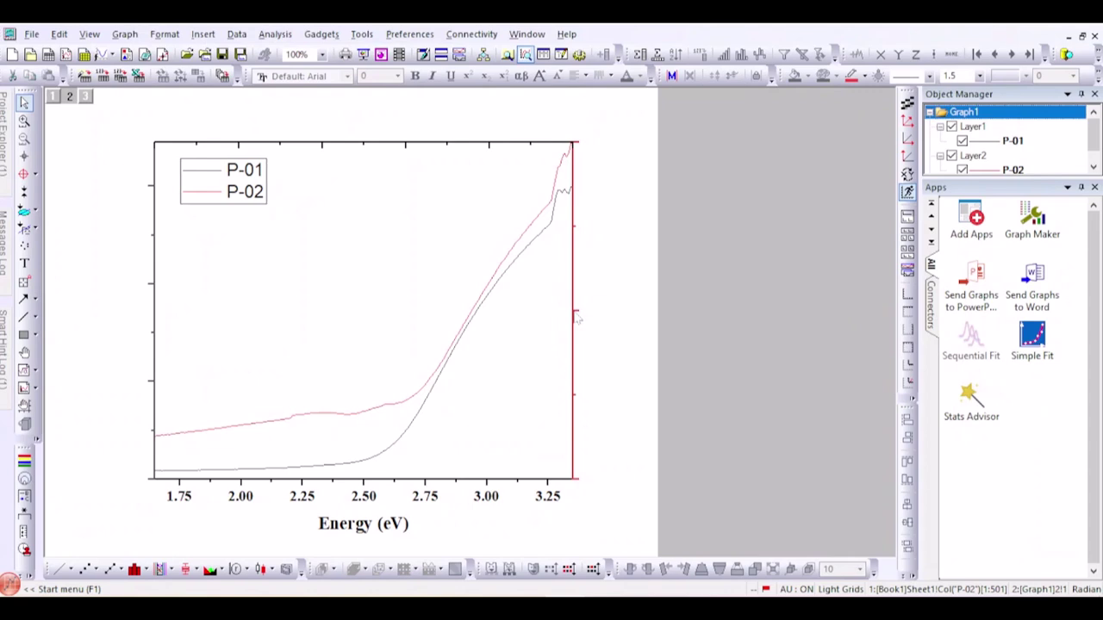
pyautogui.doubleClick(577, 318)
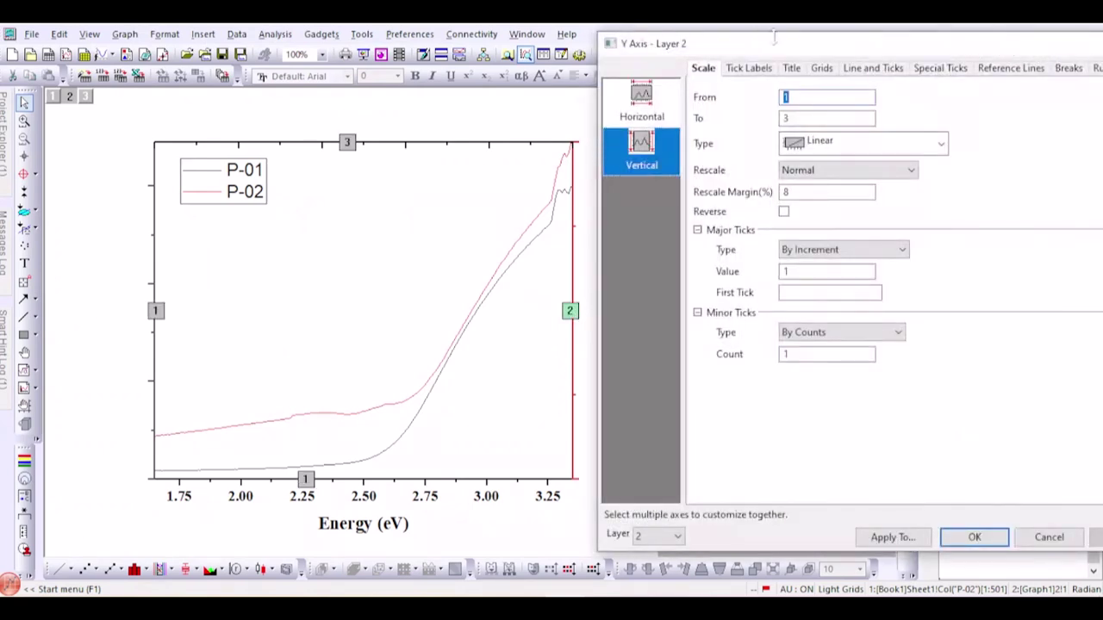
pyautogui.click(858, 69)
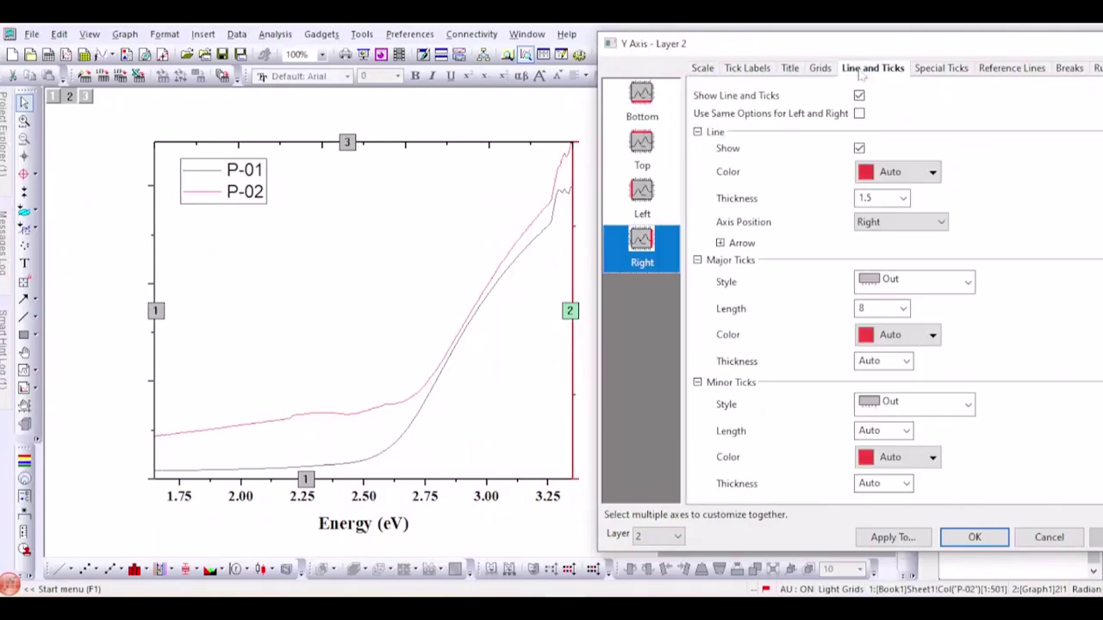
pyautogui.click(902, 284)
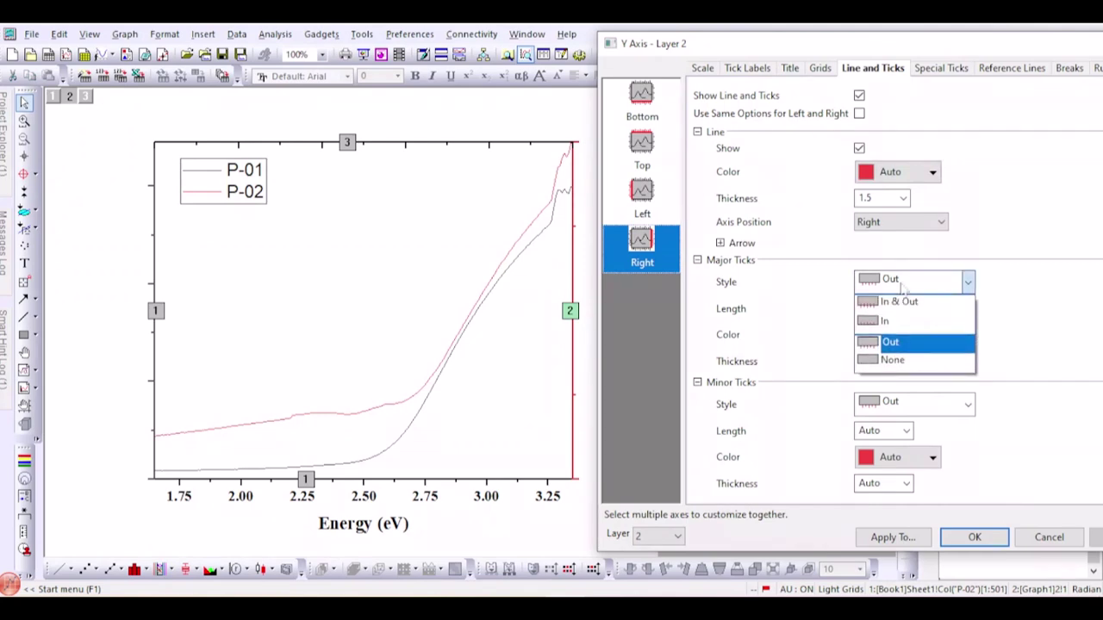
pyautogui.click(892, 360)
pyautogui.click(928, 410)
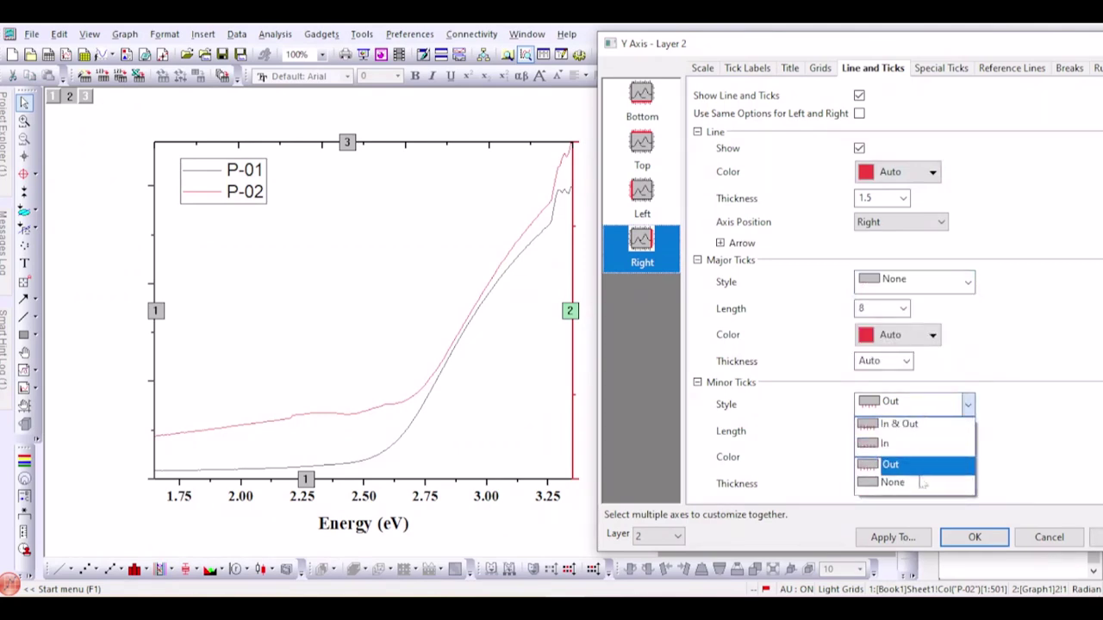
pyautogui.click(892, 482)
pyautogui.click(974, 537)
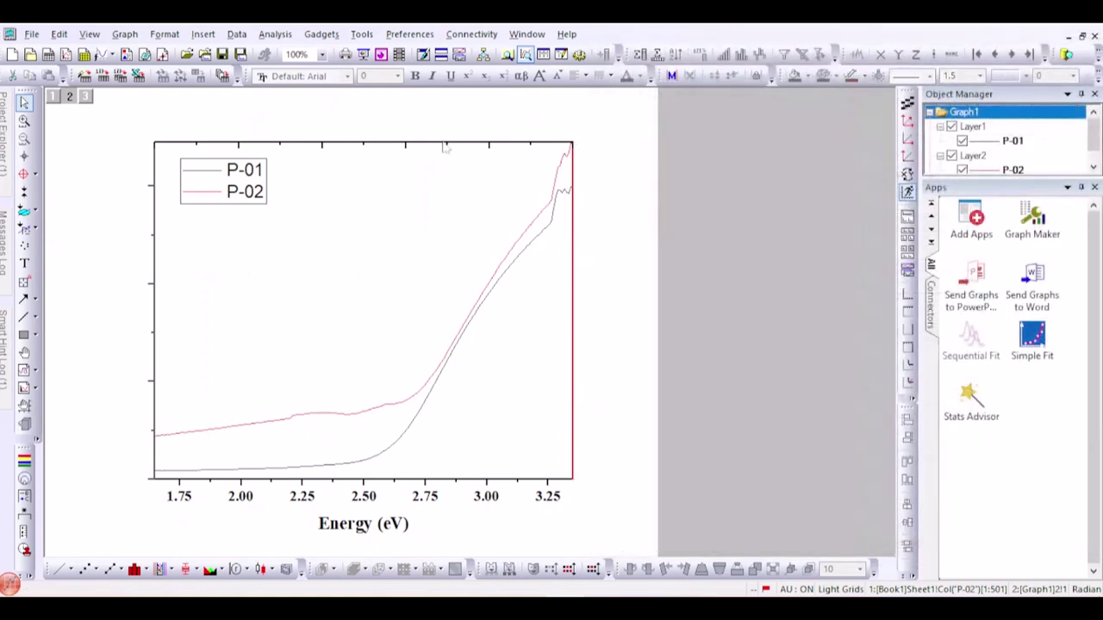
# Step: Set the major and minor tick styles of the upper X axis in layer 3 to None and confirm
pyautogui.click(445, 145)
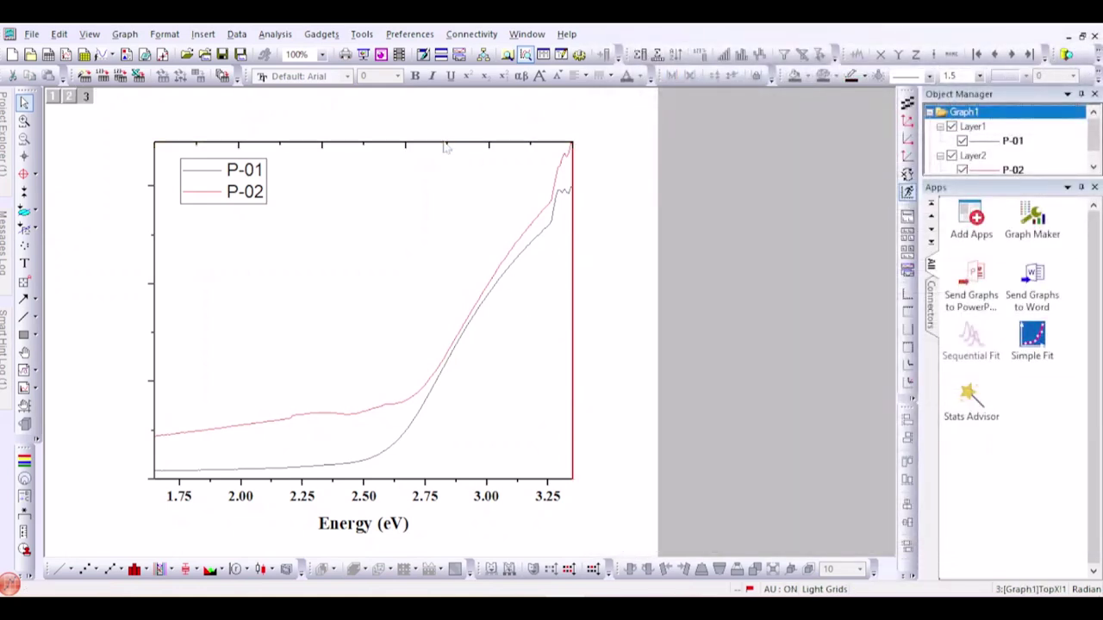
pyautogui.doubleClick(444, 145)
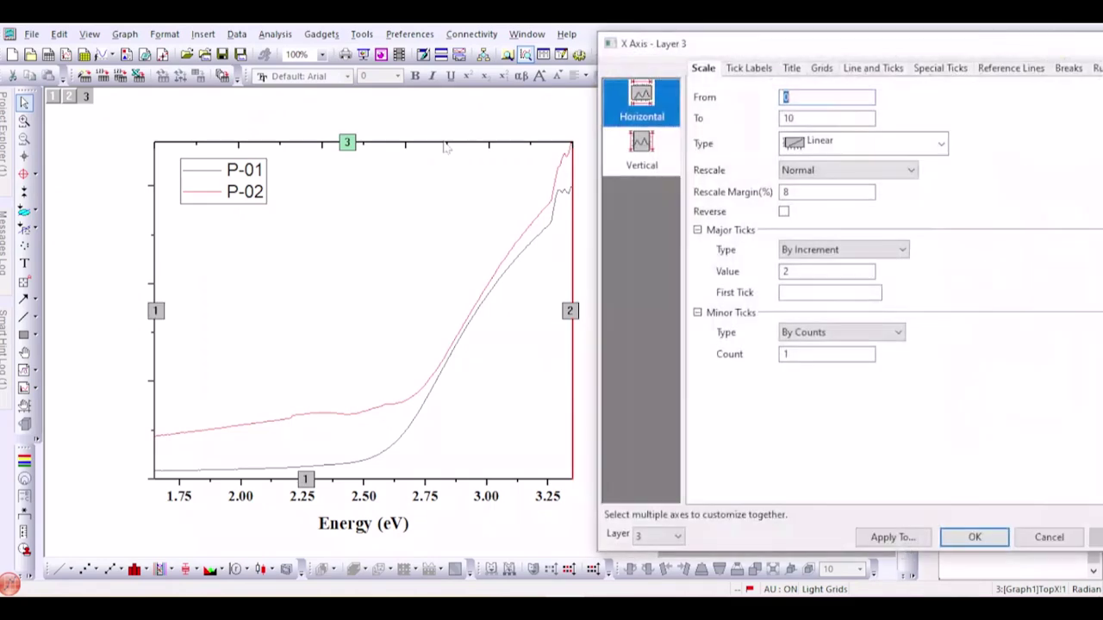
pyautogui.moveTo(812, 49); pyautogui.dragTo(790, 49)
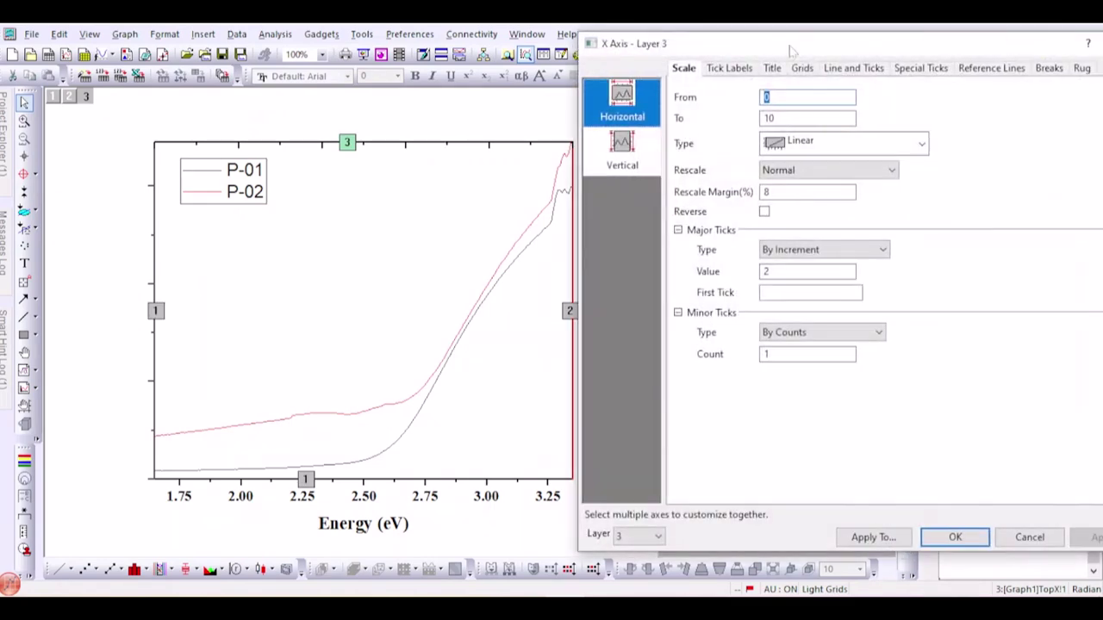
pyautogui.click(842, 72)
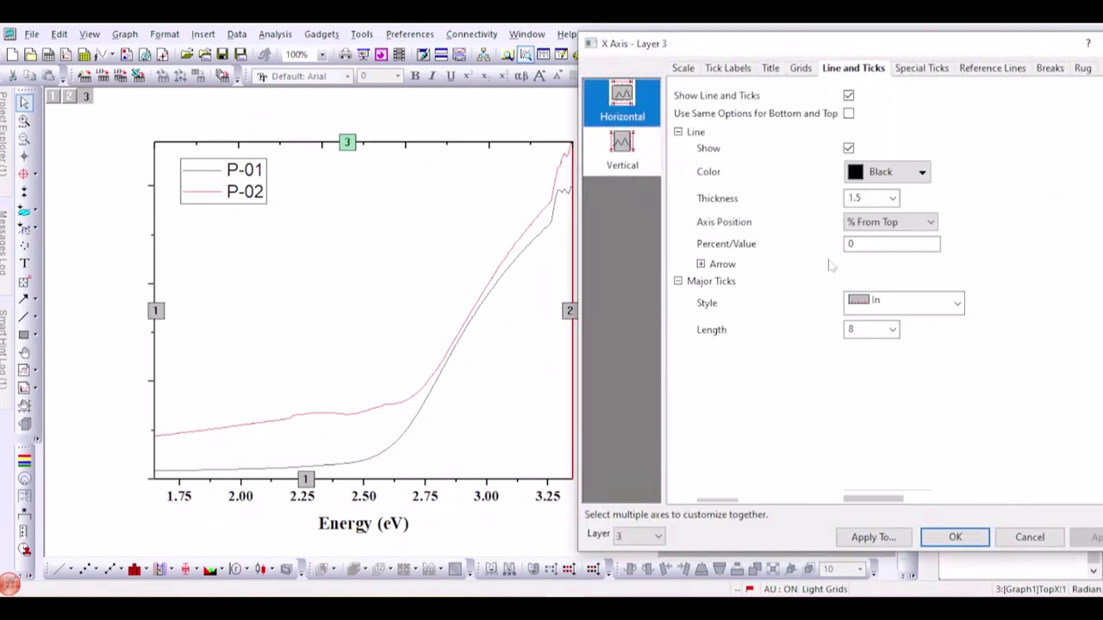
pyautogui.click(914, 303)
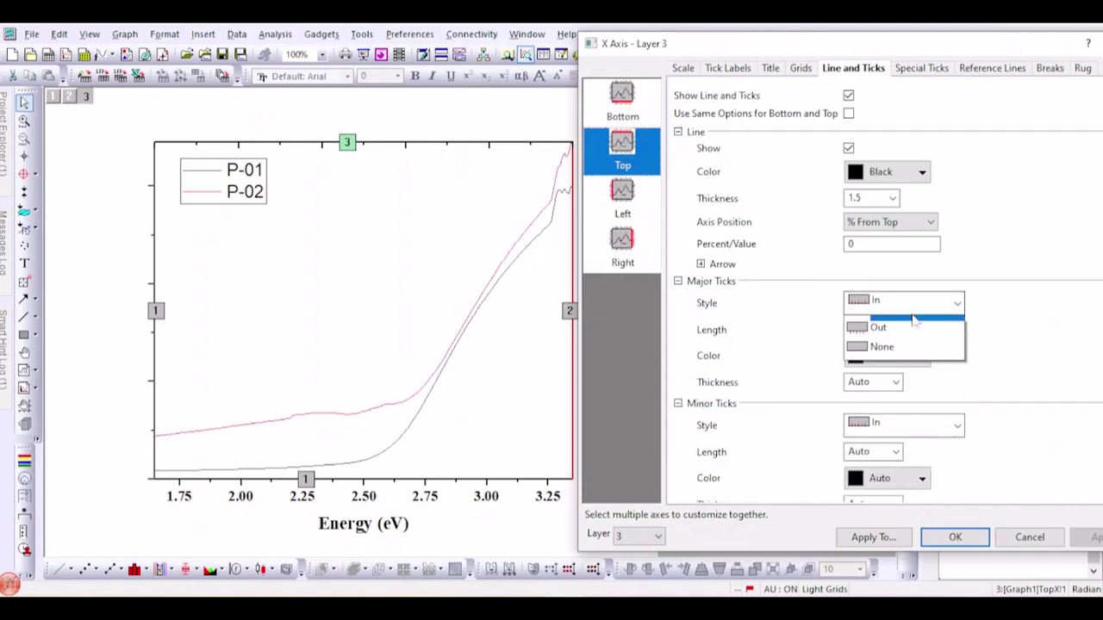
pyautogui.click(888, 379)
pyautogui.click(930, 425)
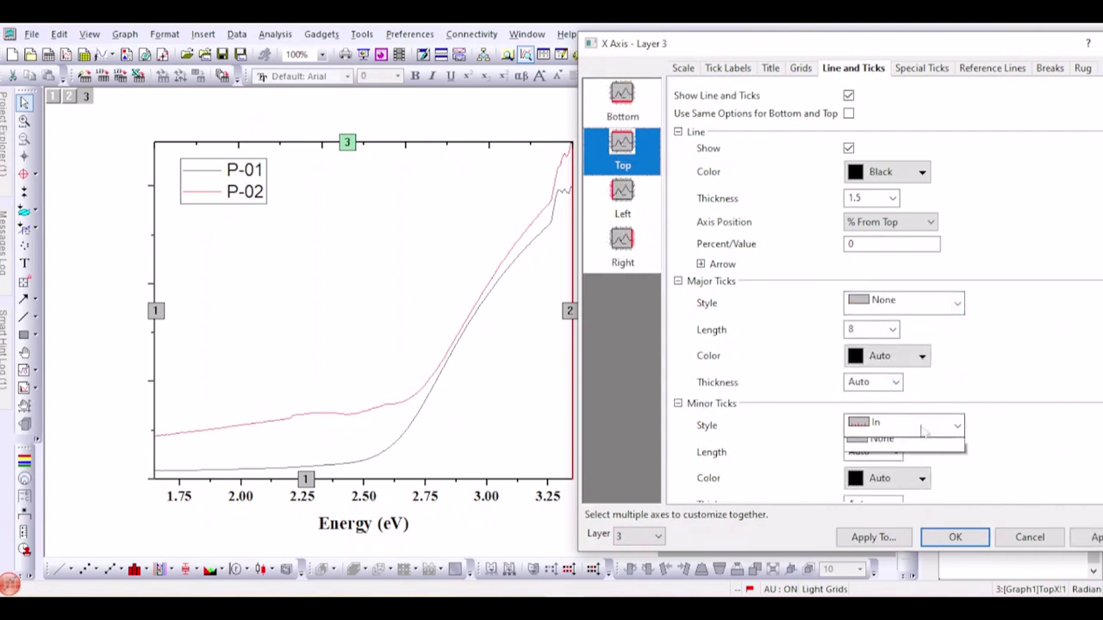
pyautogui.click(912, 509)
pyautogui.click(953, 538)
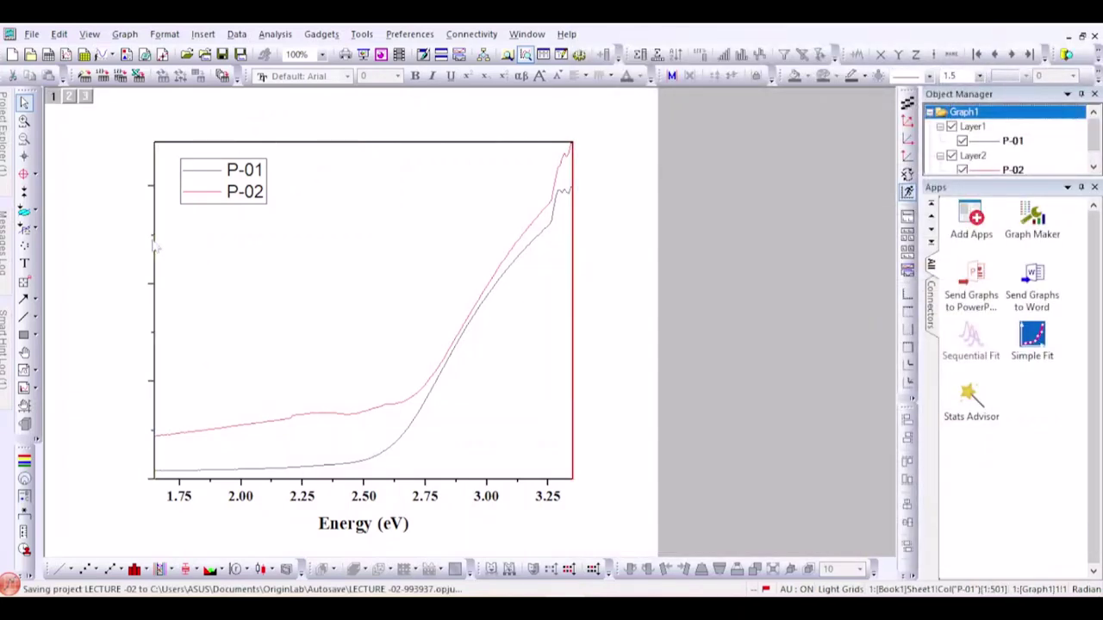
# Step: Set the major and minor tick styles of the black P-01 Y axis to None and confirm the axis settings
pyautogui.doubleClick(156, 246)
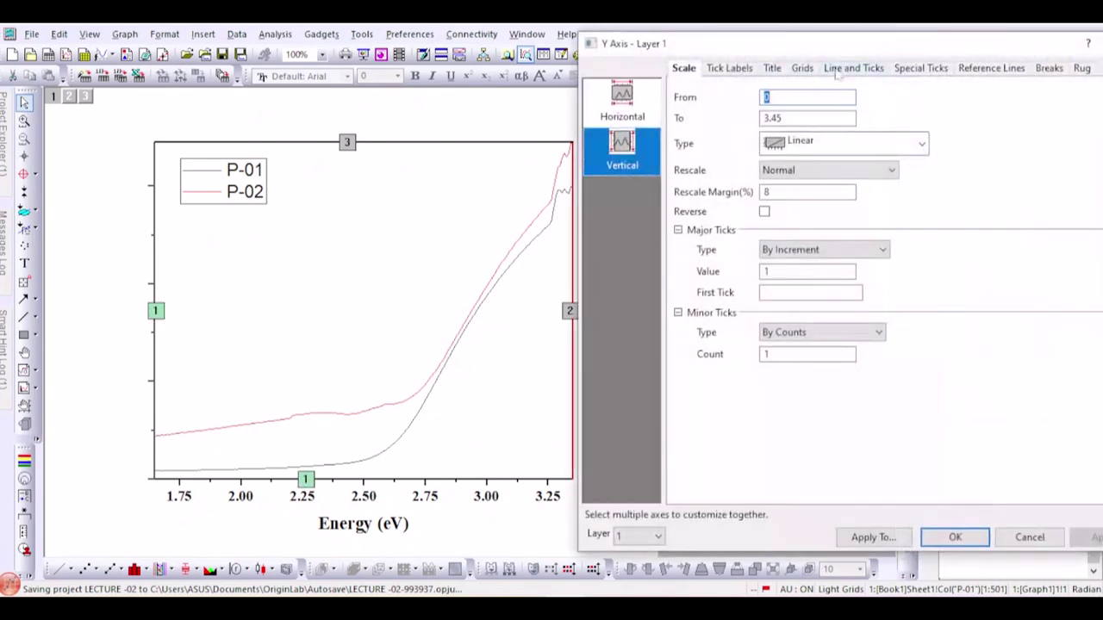
pyautogui.click(838, 71)
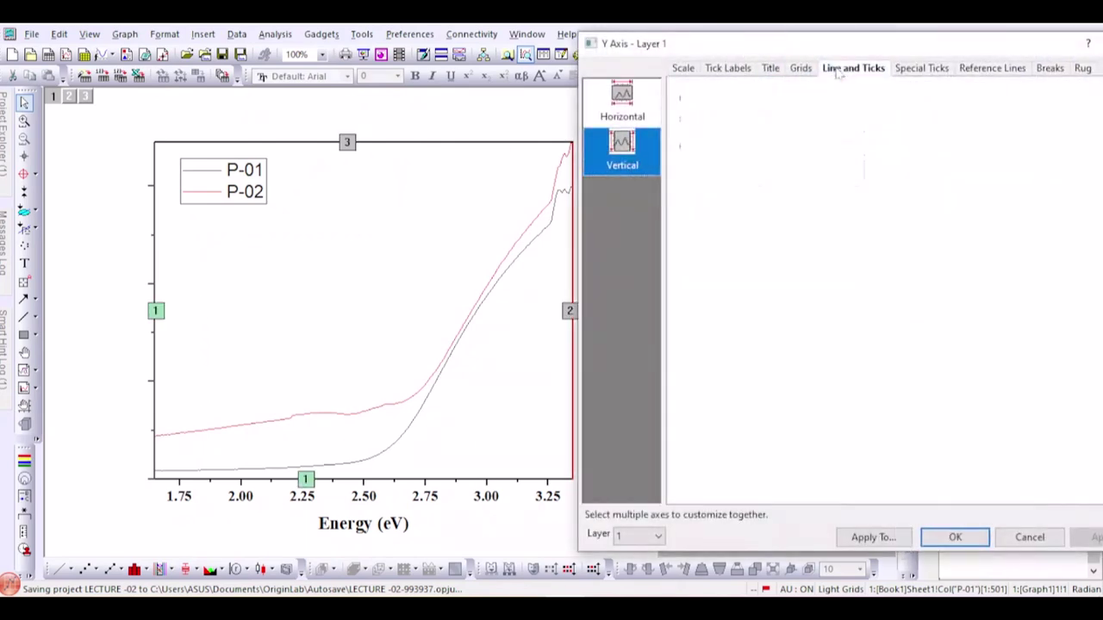
pyautogui.click(858, 282)
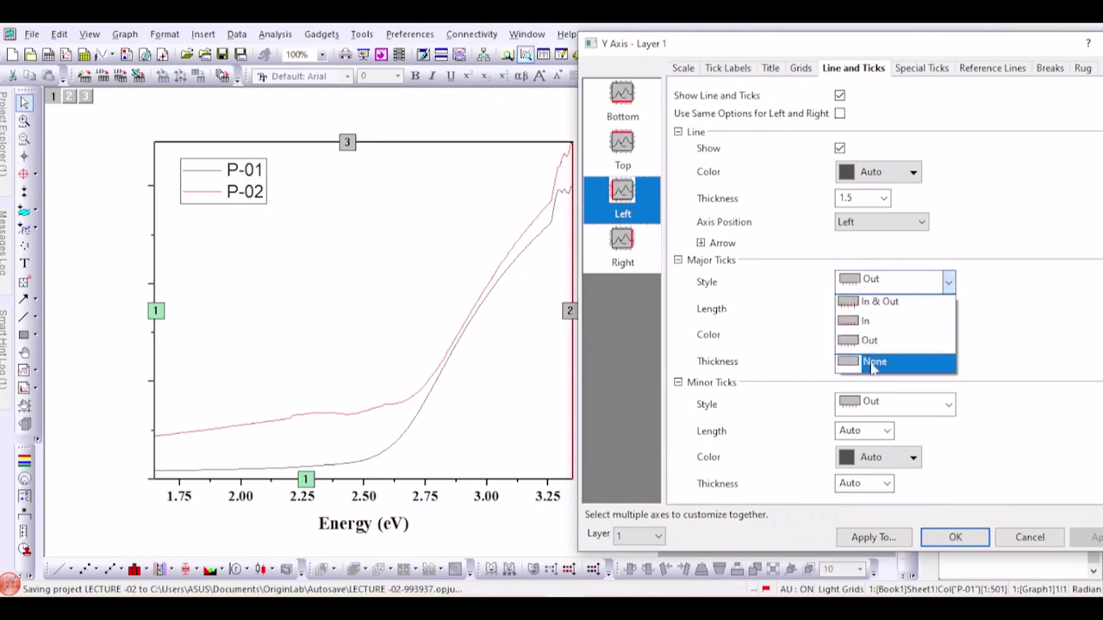
pyautogui.click(868, 362)
pyautogui.click(909, 405)
pyautogui.click(905, 480)
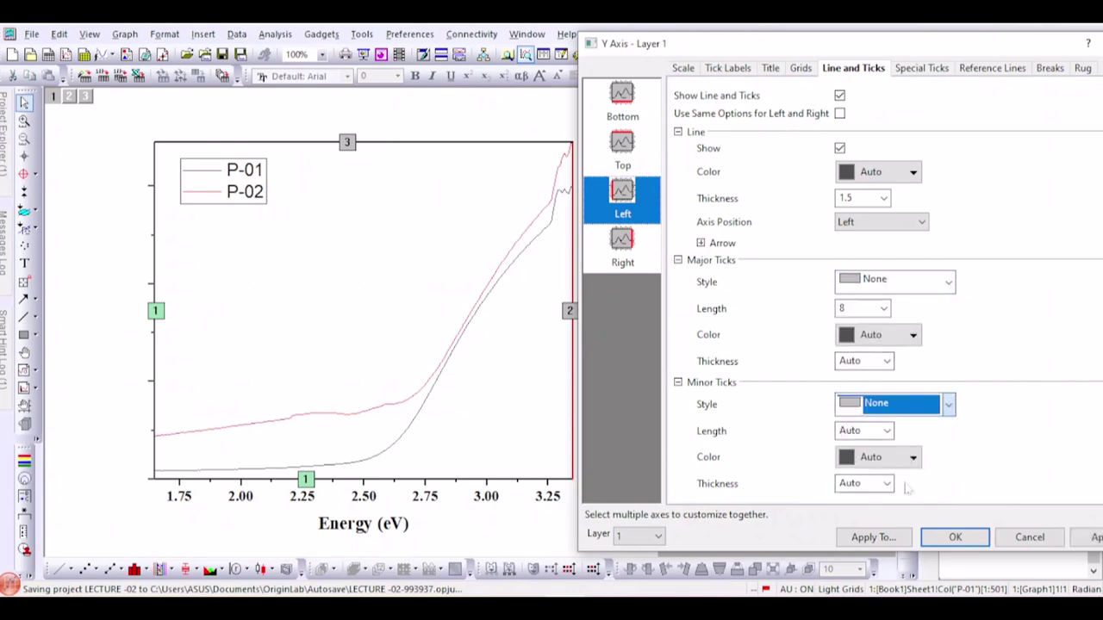
pyautogui.click(954, 537)
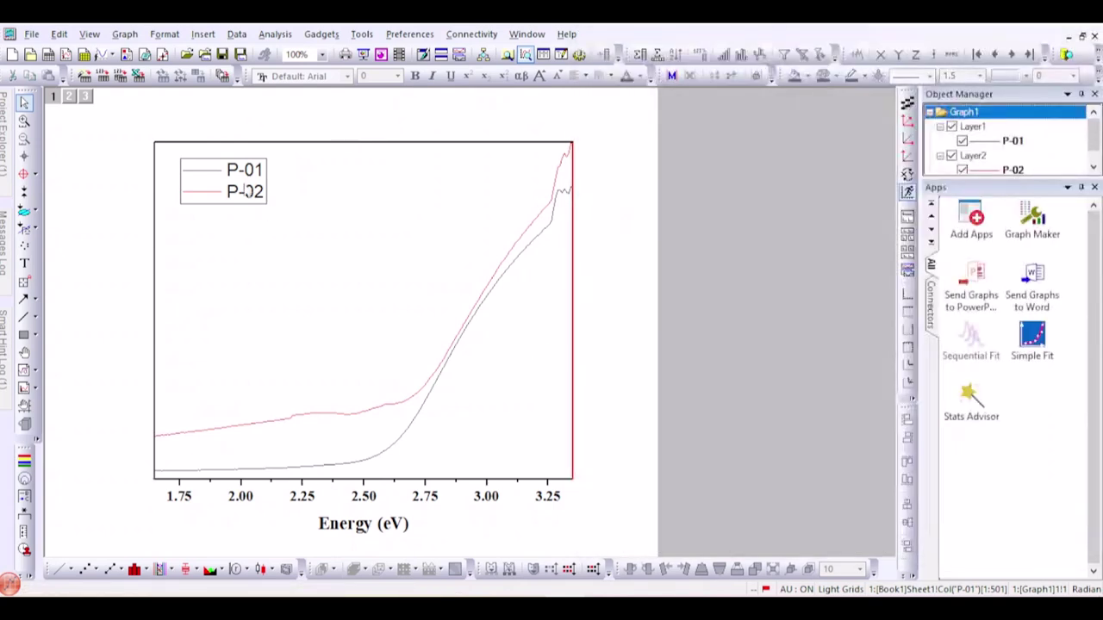
# Step: Format the P-01 legend entry in bold Times New Roman
pyautogui.click(240, 184)
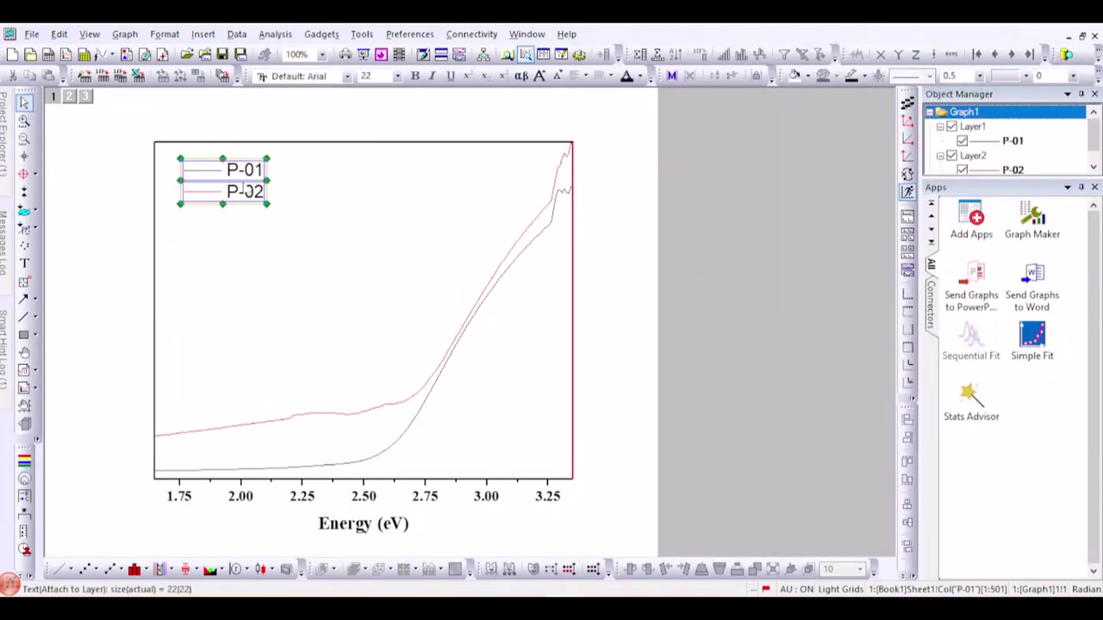
pyautogui.doubleClick(231, 173)
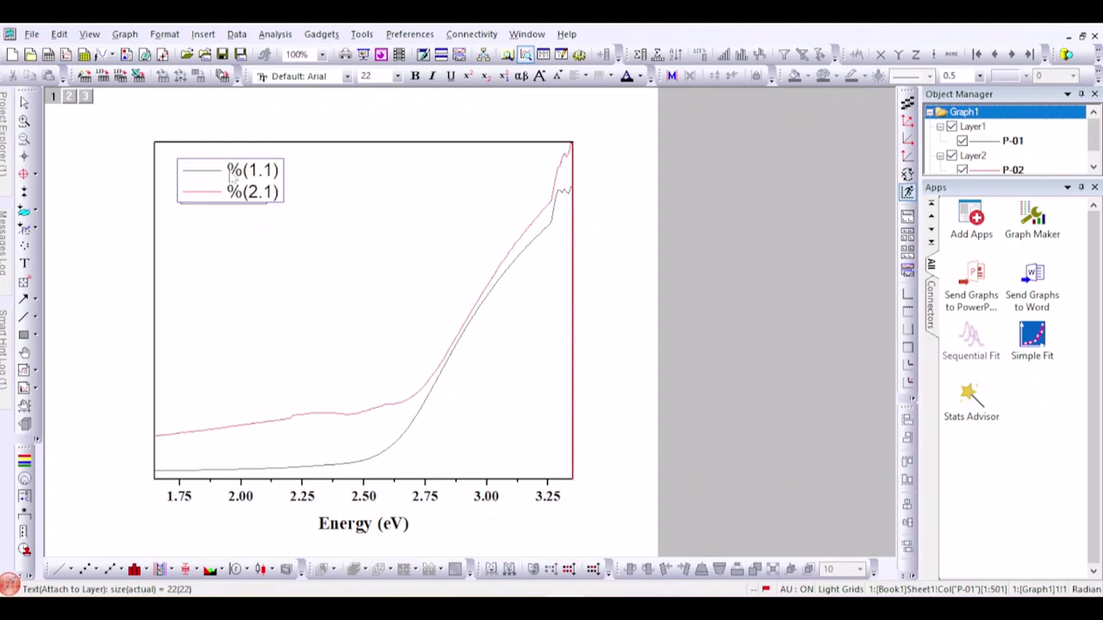
pyautogui.moveTo(231, 173); pyautogui.dragTo(283, 179)
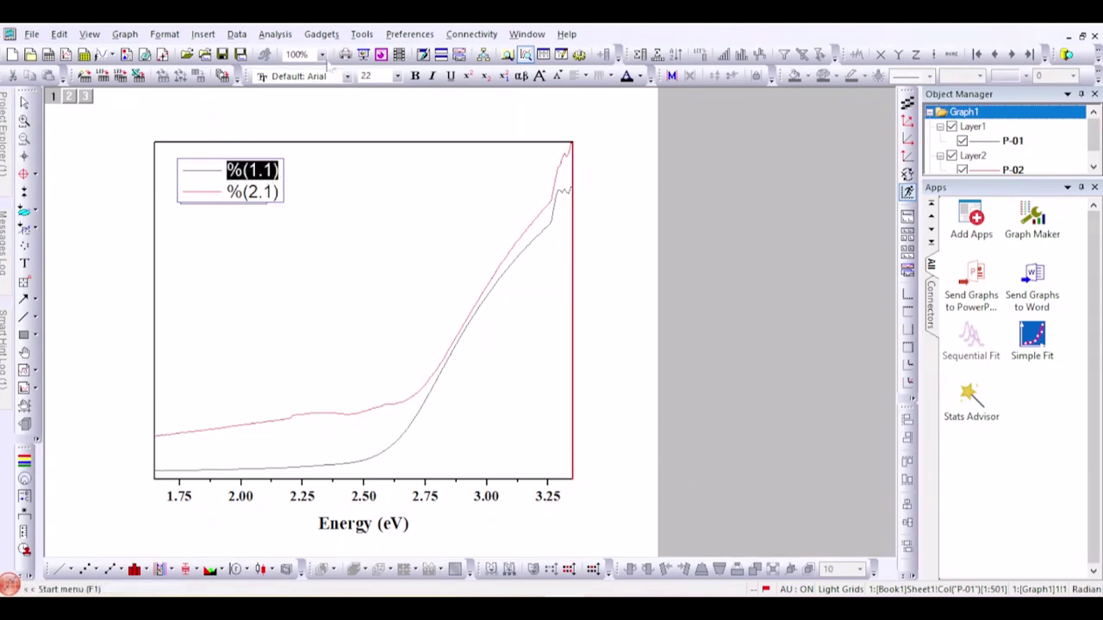
pyautogui.click(346, 75)
pyautogui.write('Times New Roman')
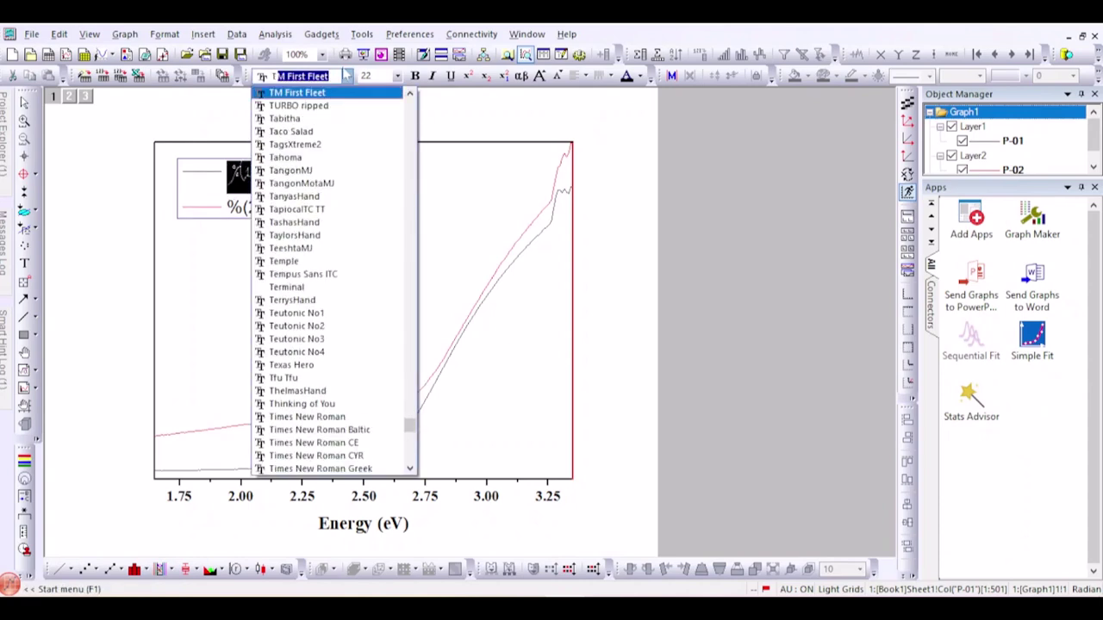
pyautogui.press('Return')
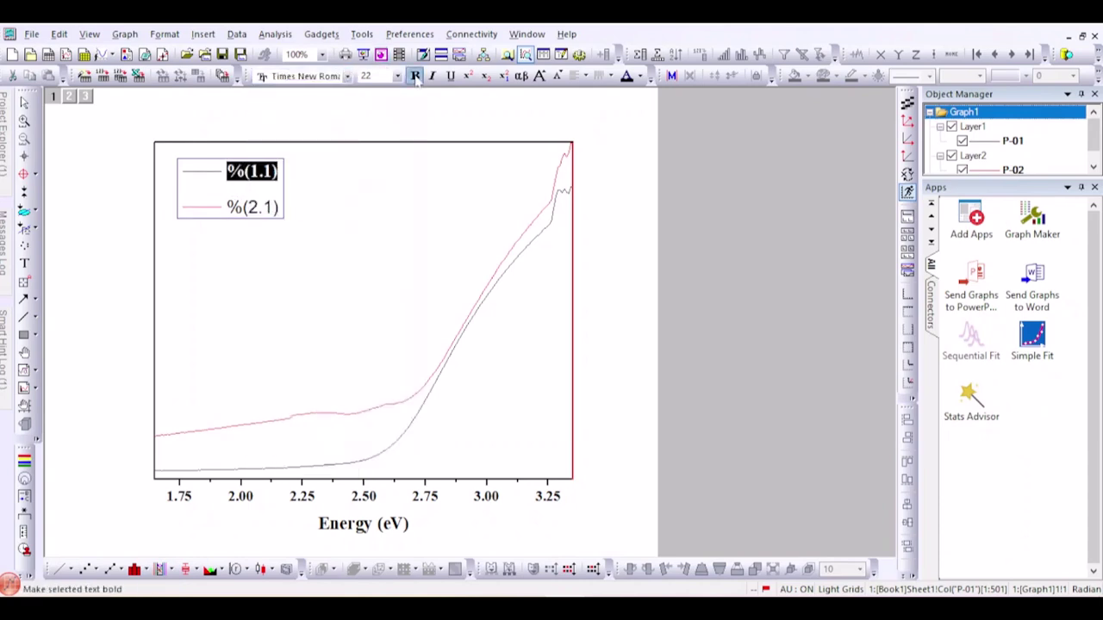
# Step: Format the P-02 legend entry in bold Times New Roman and finish editing the legend text
pyautogui.click(233, 208)
pyautogui.moveTo(234, 209); pyautogui.dragTo(281, 208)
pyautogui.click(346, 76)
pyautogui.write('Times New Roman')
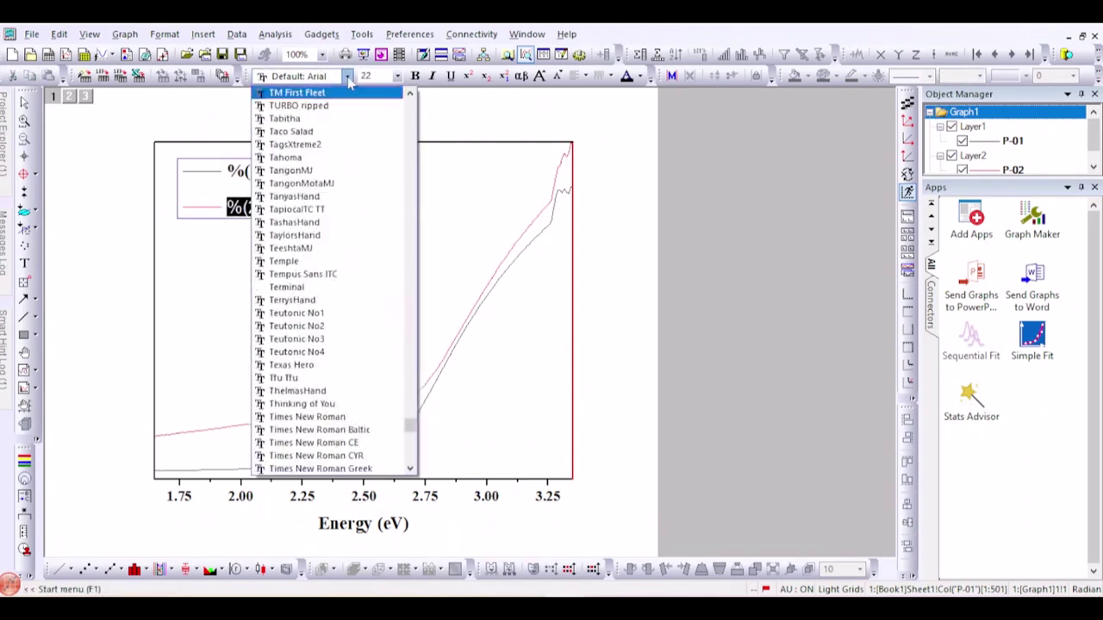
pyautogui.press('Return')
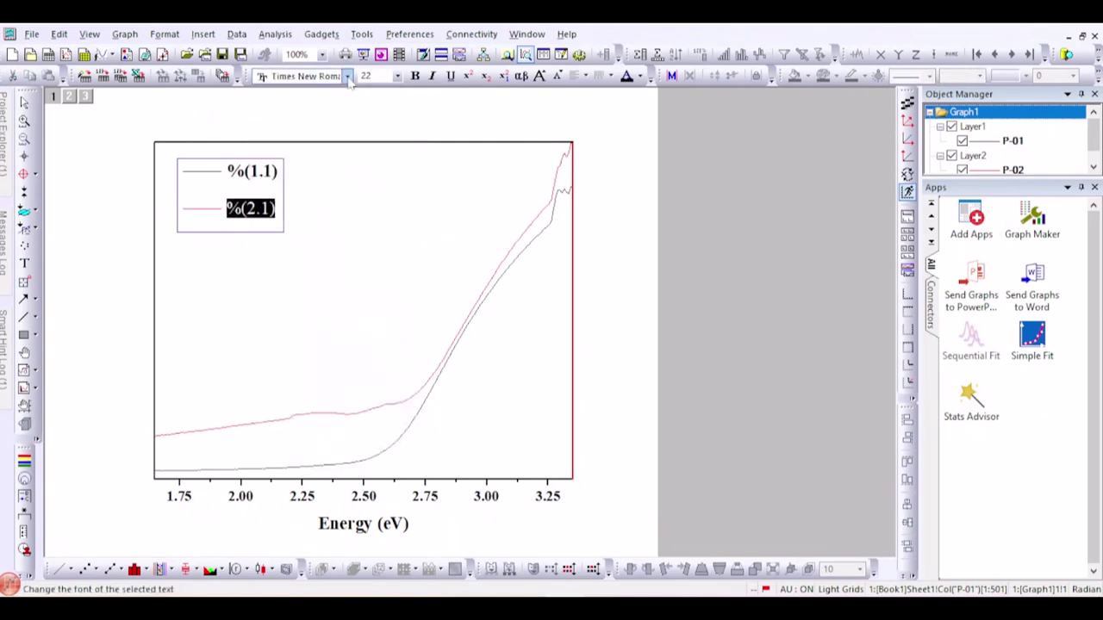
pyautogui.click(415, 76)
pyautogui.click(313, 221)
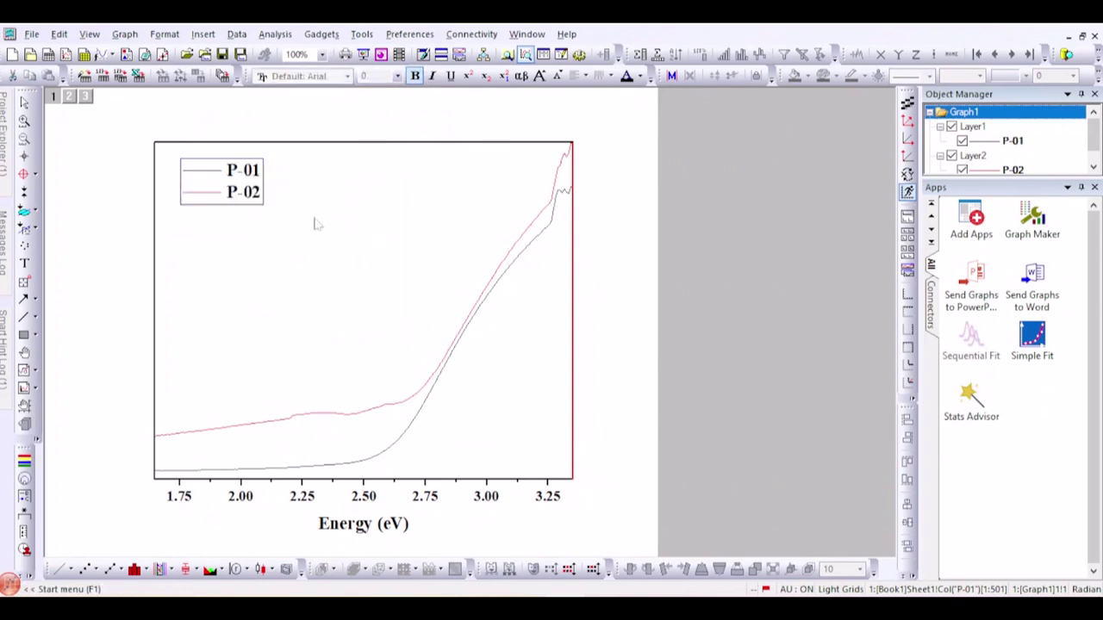
# Step: Set the legend frame's border width to 1.5 and confirm the text object settings
pyautogui.click(241, 201)
pyautogui.rightClick(242, 198)
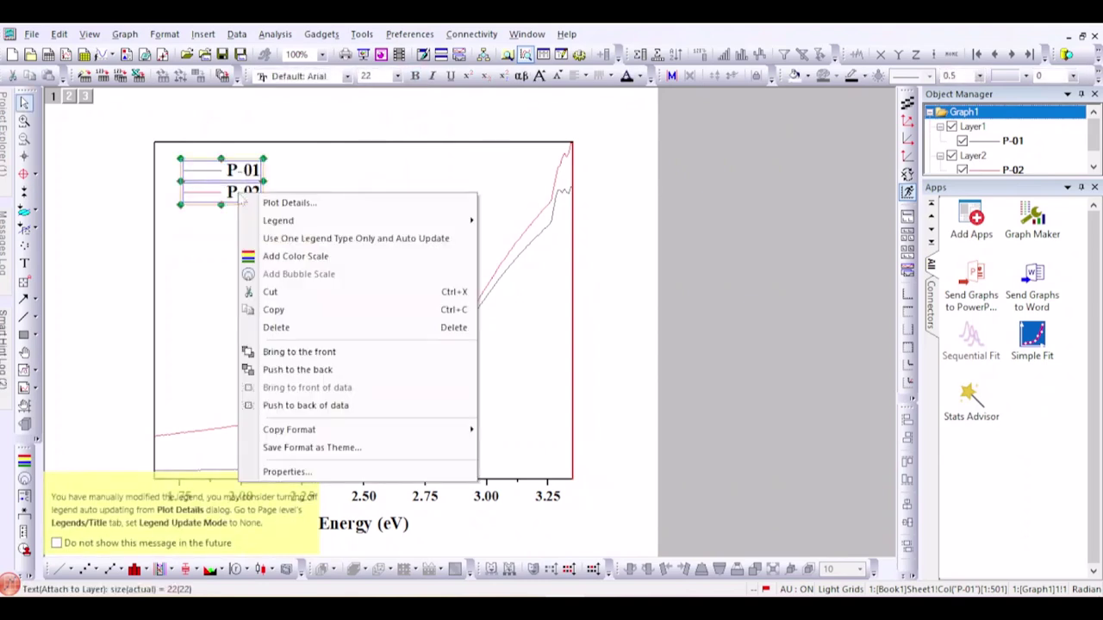
pyautogui.click(313, 472)
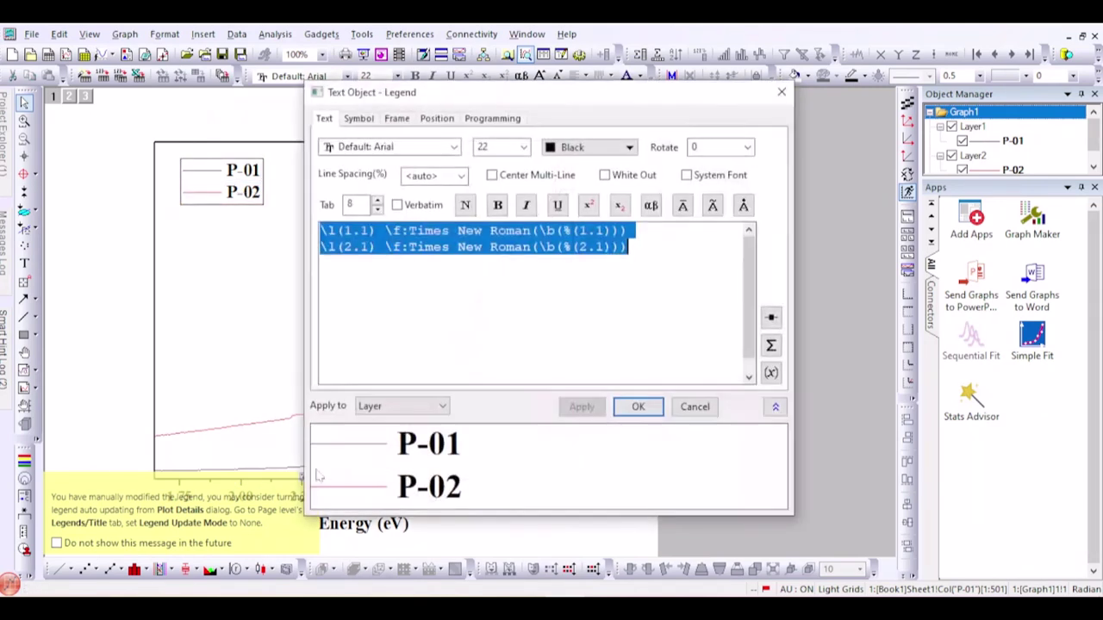
pyautogui.click(397, 119)
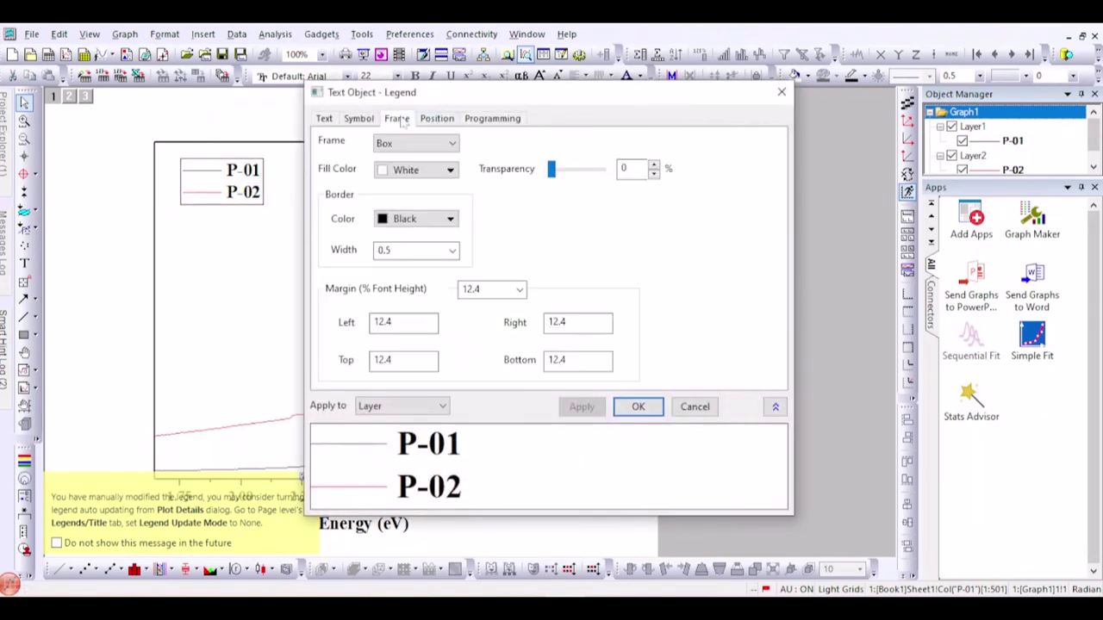
pyautogui.click(451, 251)
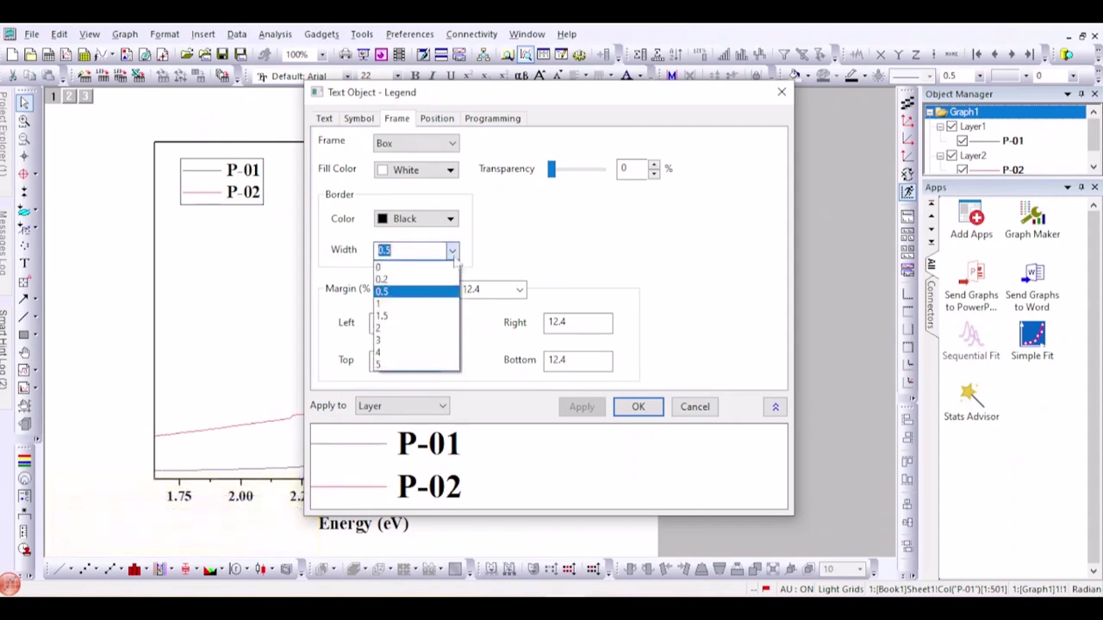
pyautogui.click(419, 316)
pyautogui.click(637, 408)
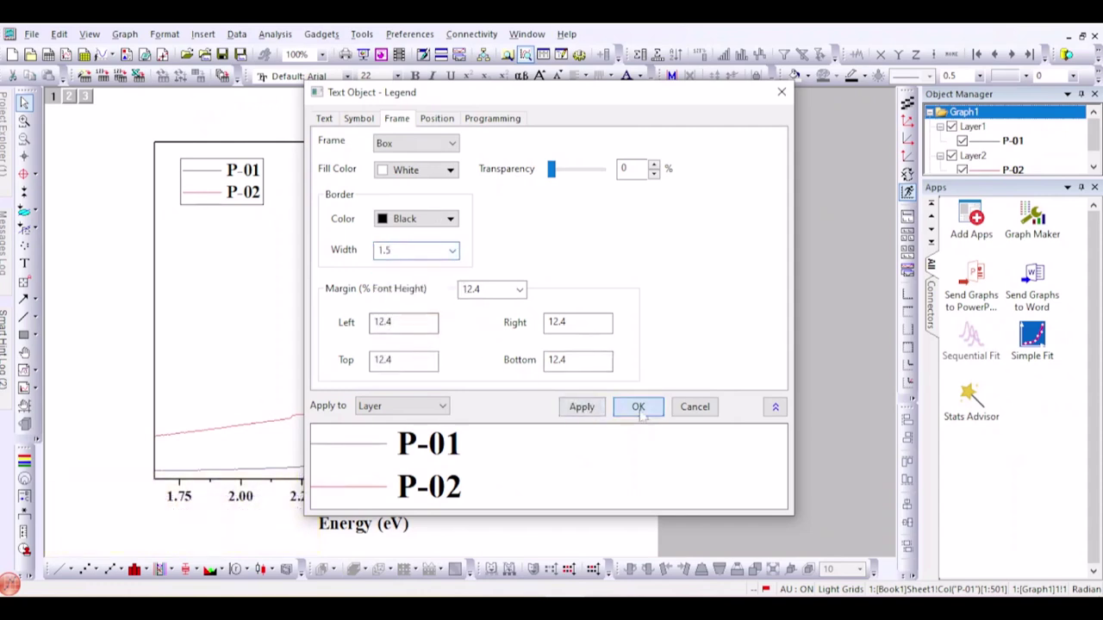
# Step: Move the legend into the upper-left corner of the plot frame so its borders line up with the frame
pyautogui.click(248, 197)
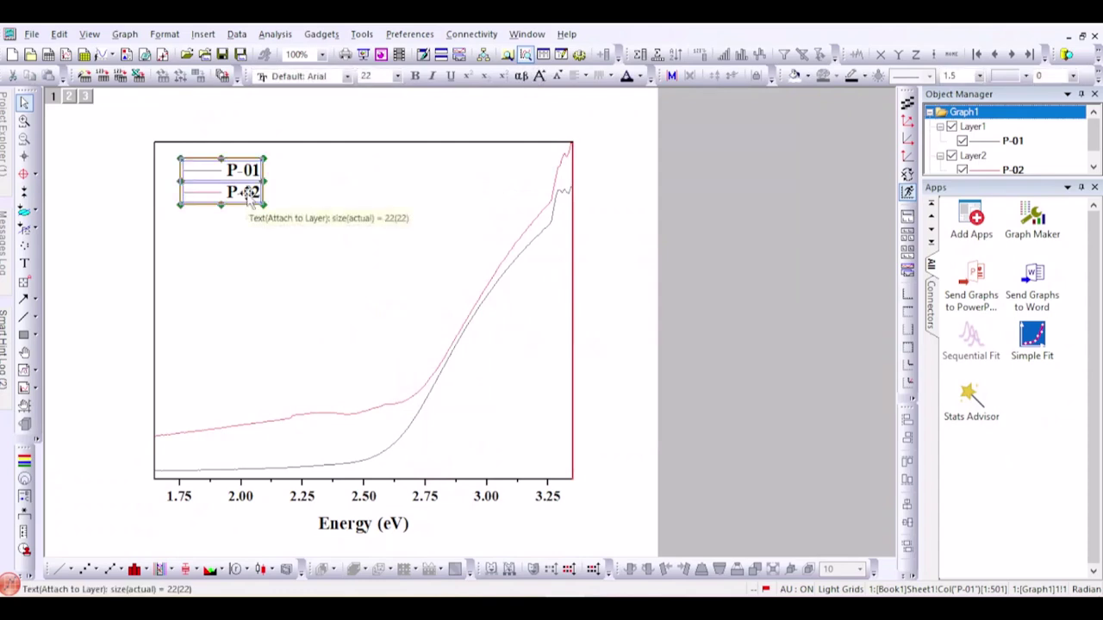
pyautogui.moveTo(248, 197); pyautogui.dragTo(221, 179)
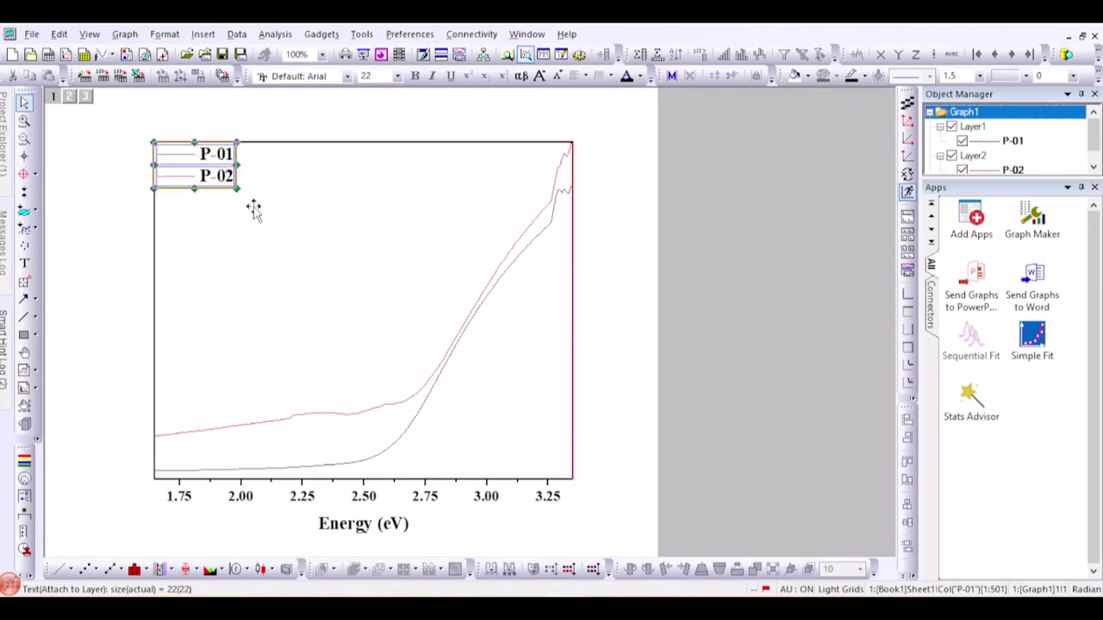
pyautogui.click(277, 234)
pyautogui.click(222, 178)
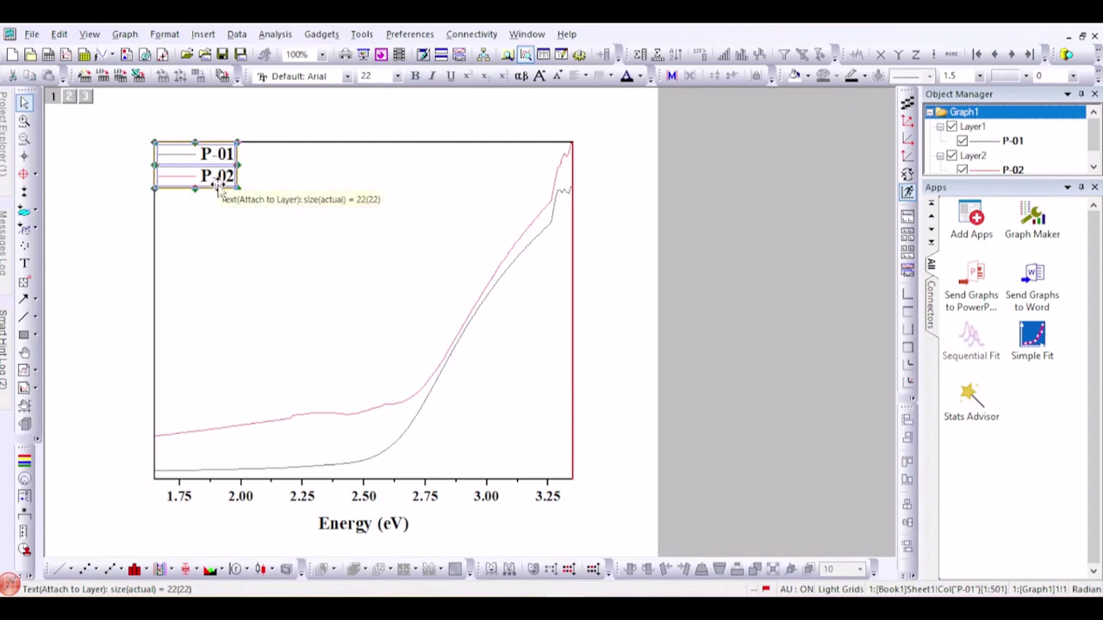
pyautogui.click(225, 250)
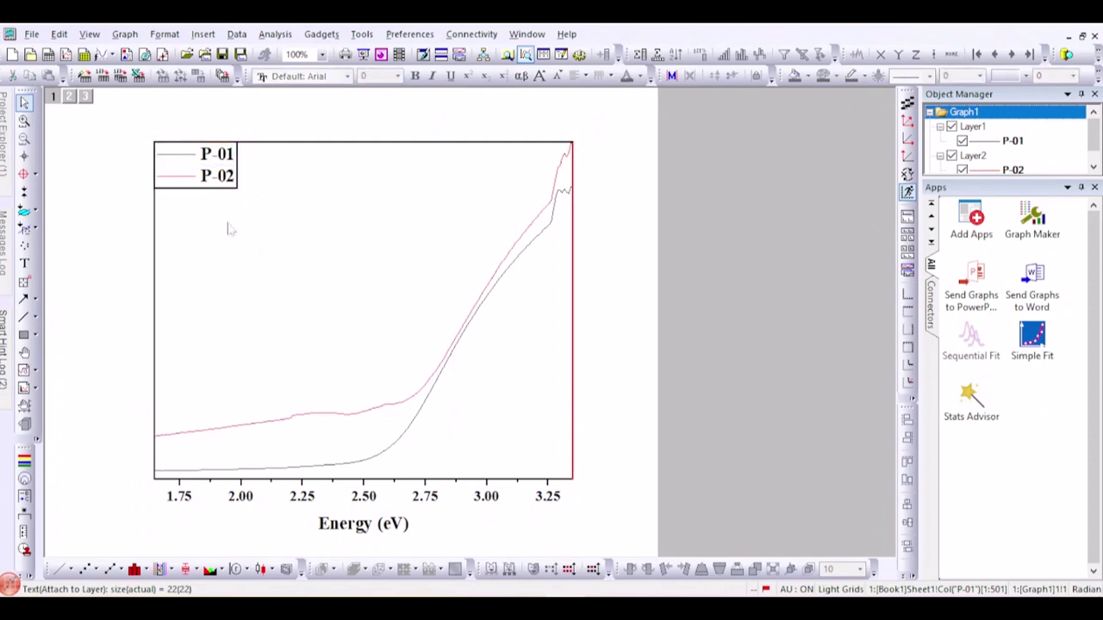
# Step: Set the line width of both the P-01 and P-02 curves to 1.5
pyautogui.click(410, 435)
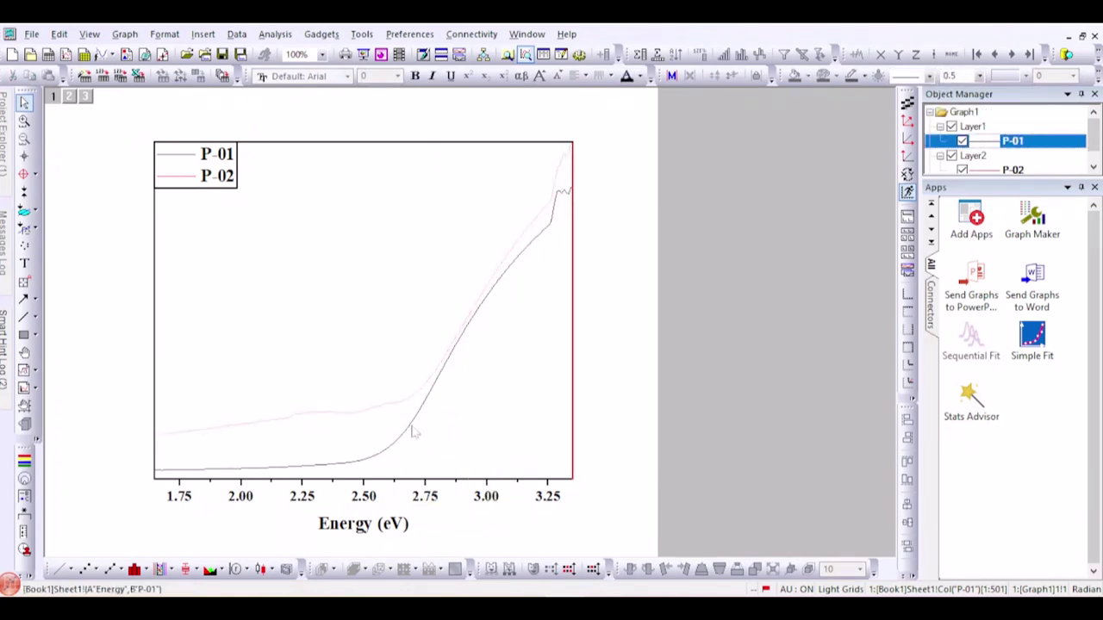
pyautogui.click(979, 75)
pyautogui.click(949, 123)
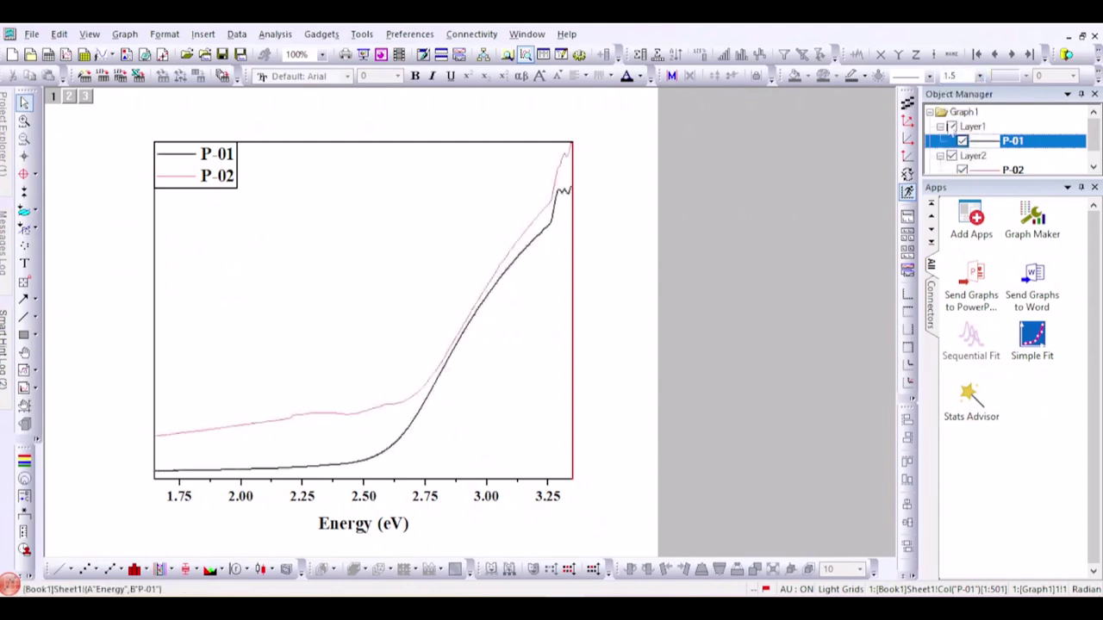
pyautogui.click(352, 420)
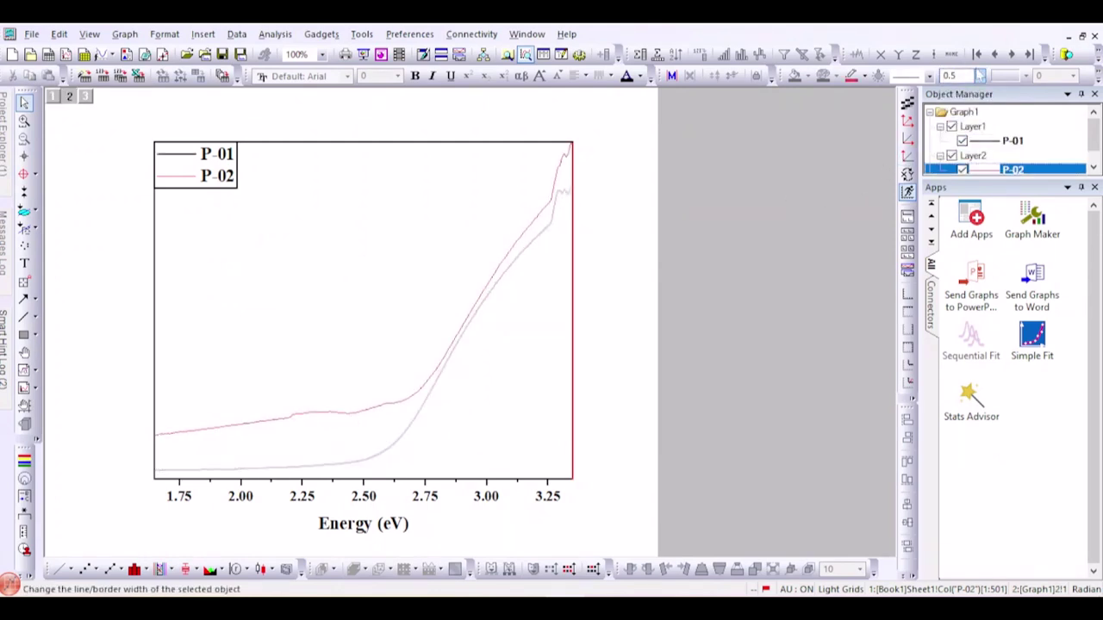
pyautogui.click(979, 76)
pyautogui.click(957, 123)
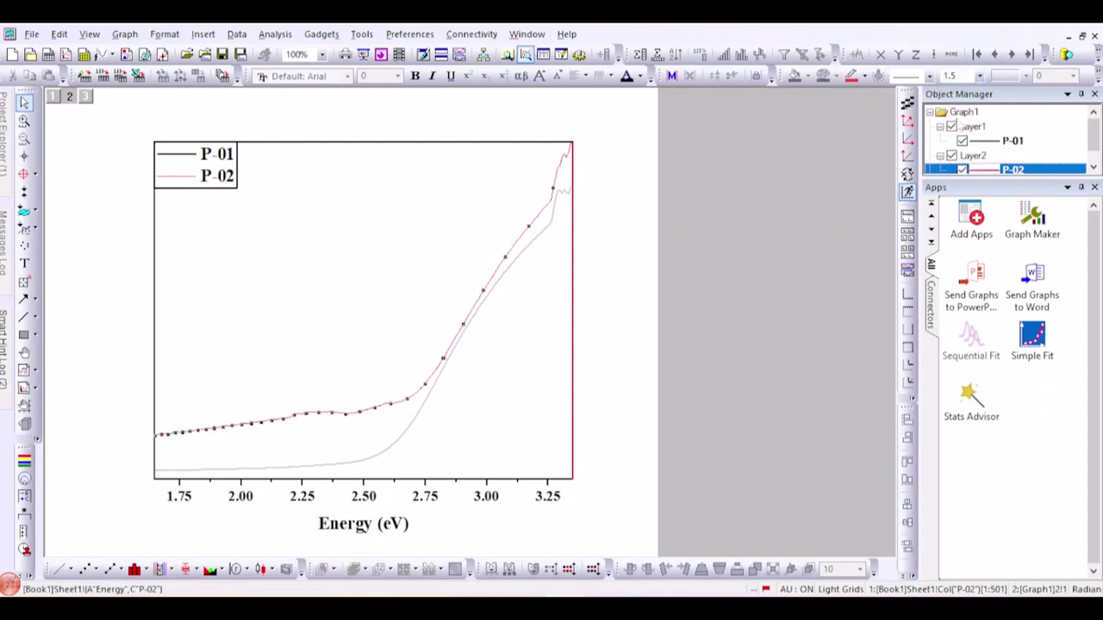
pyautogui.click(520, 395)
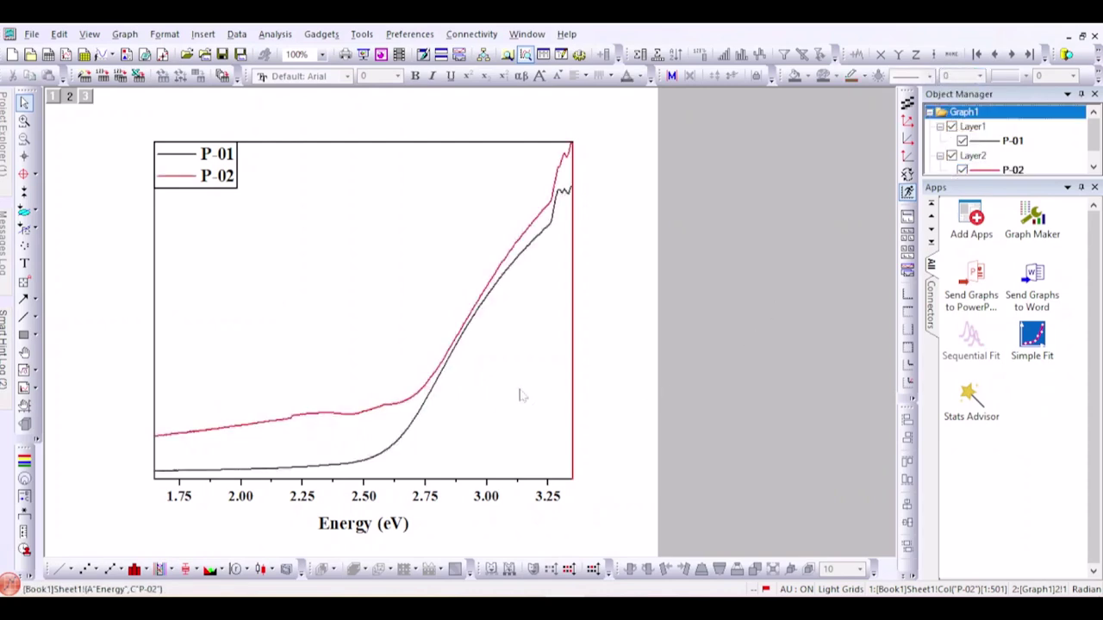
# Step: Draw a tangent line from the linear rise of the P-01 curve down to the X axis and format it as Short Dash, width 1.5
pyautogui.click(23, 317)
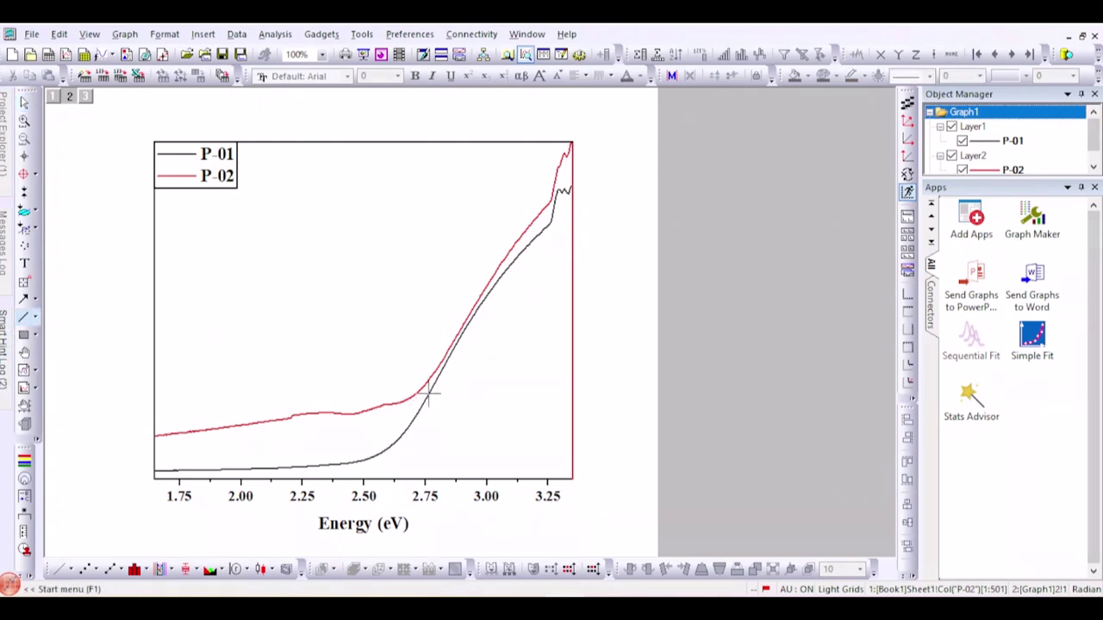
pyautogui.moveTo(429, 393); pyautogui.dragTo(384, 482)
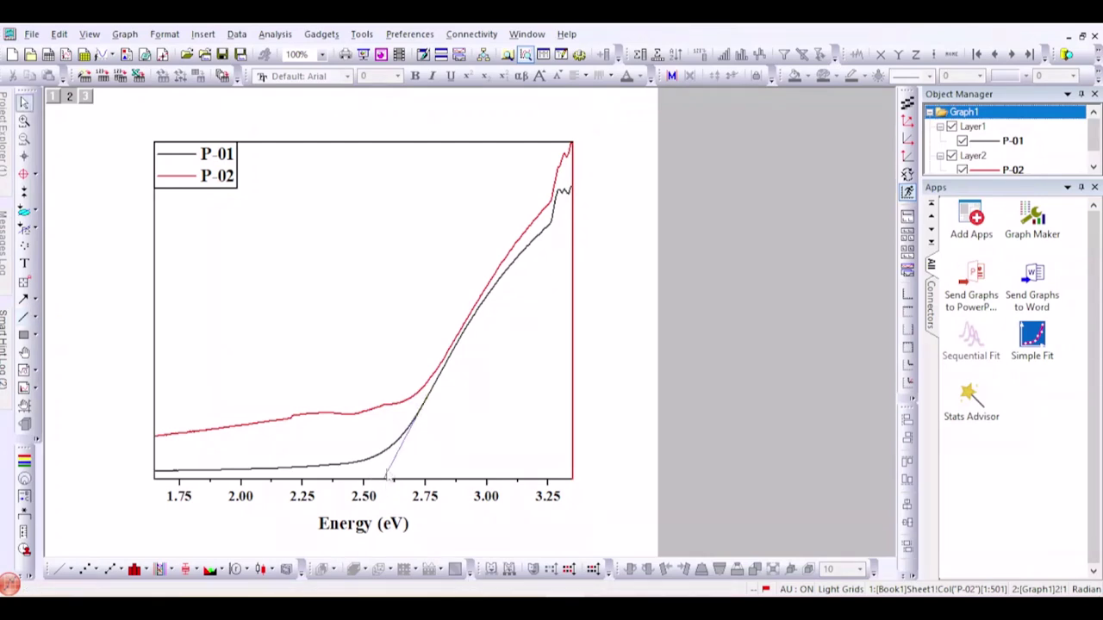
pyautogui.click(389, 470)
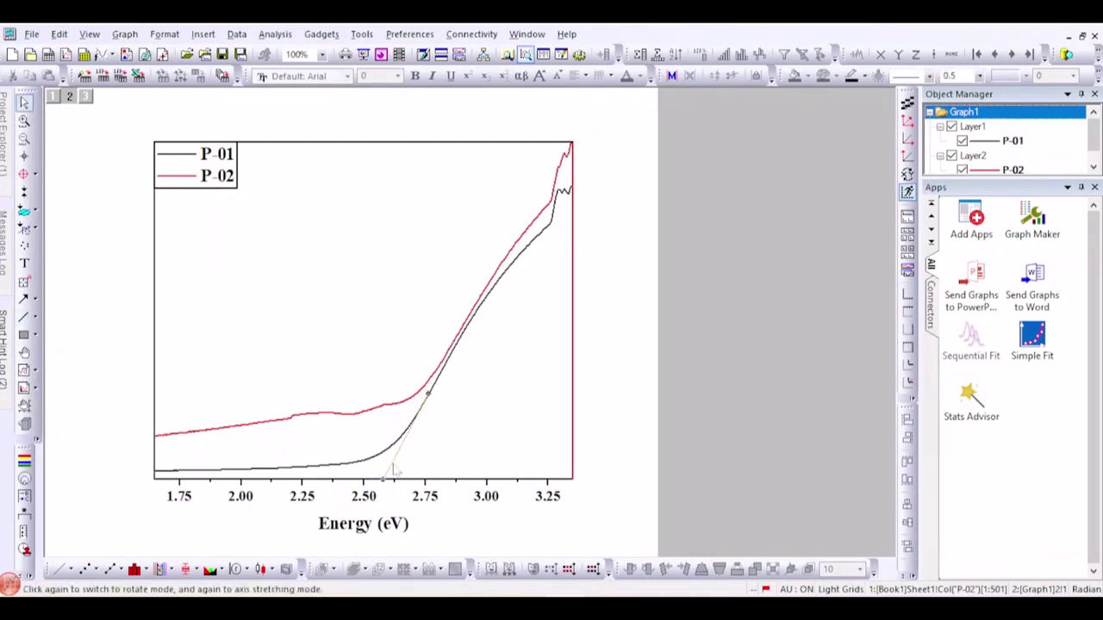
pyautogui.click(980, 76)
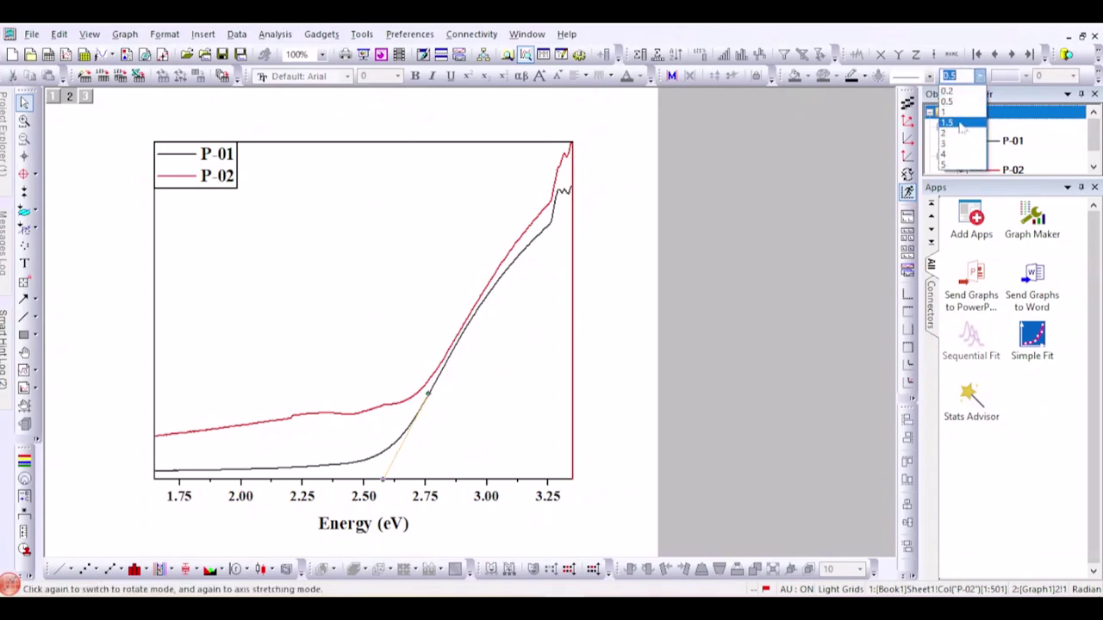
pyautogui.click(951, 123)
pyautogui.click(928, 76)
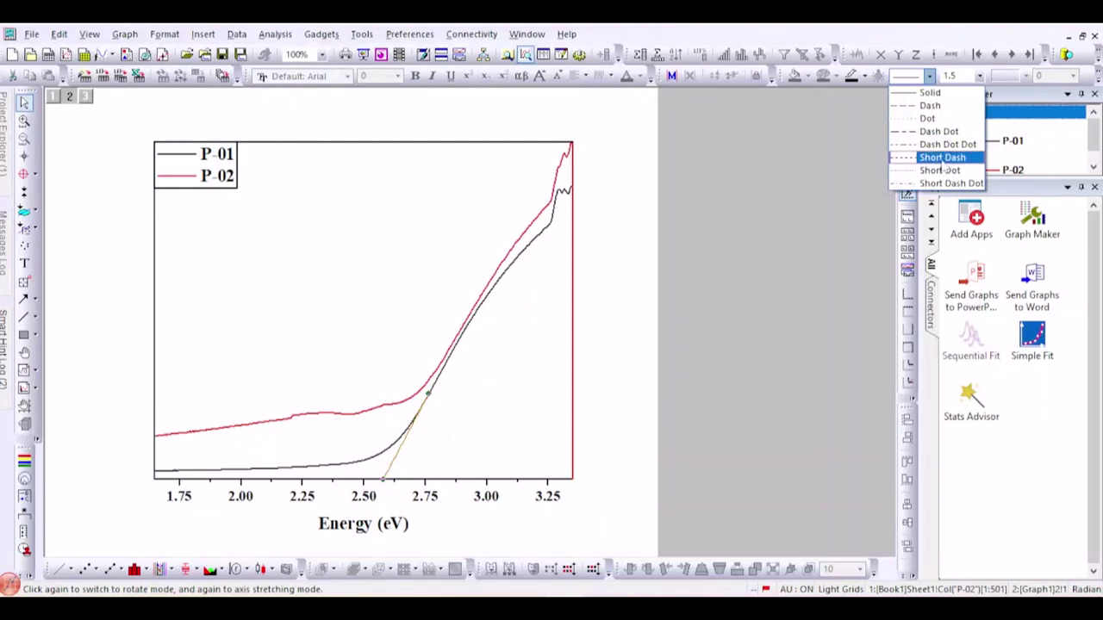
pyautogui.click(942, 163)
pyautogui.click(446, 464)
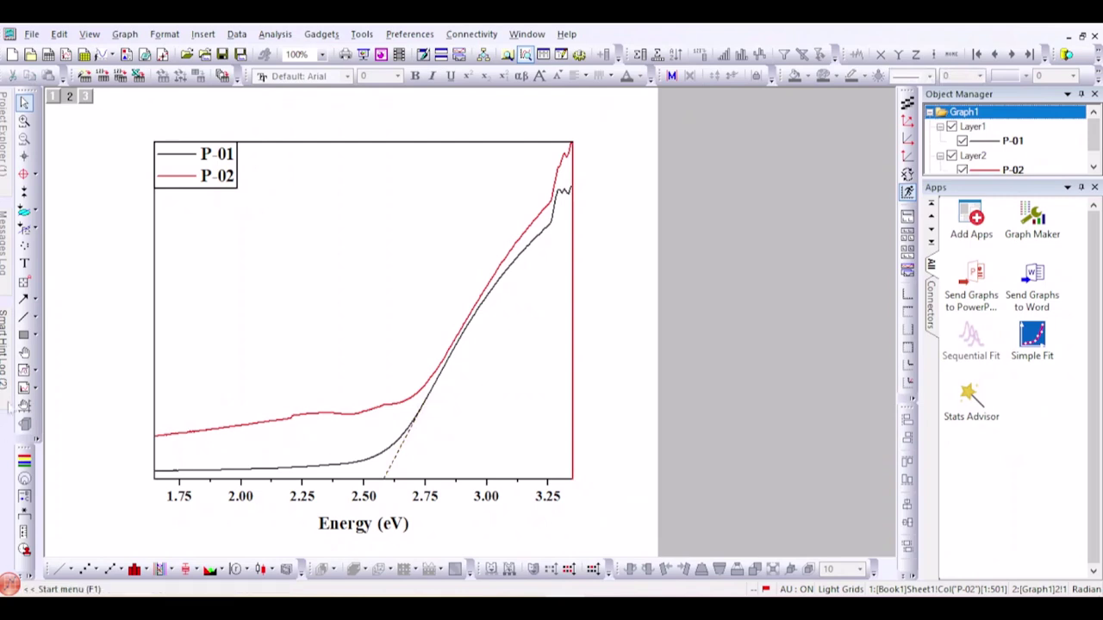
# Step: Draw a tangent line from the rise of the P-02 curve down to the X axis and format it as red Short Dash, width 1.5
pyautogui.click(23, 318)
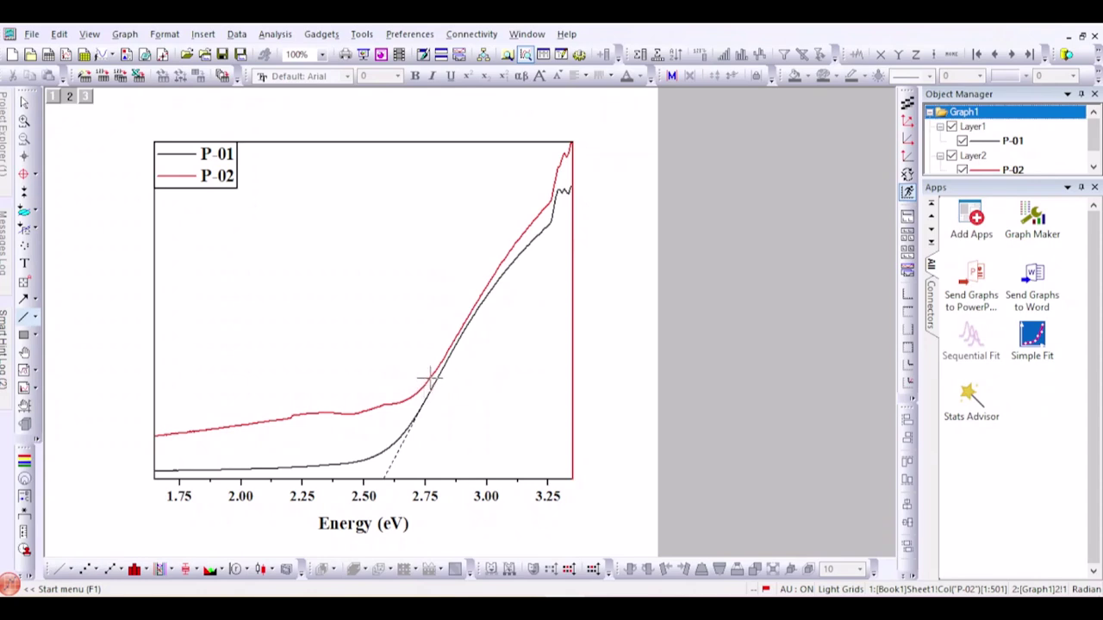
pyautogui.moveTo(429, 376)
pyautogui.mouseDown()
pyautogui.moveTo(341, 473)
pyautogui.moveTo(336, 483)
pyautogui.moveTo(358, 469)
pyautogui.moveTo(348, 488)
pyautogui.mouseUp()
pyautogui.click(376, 445)
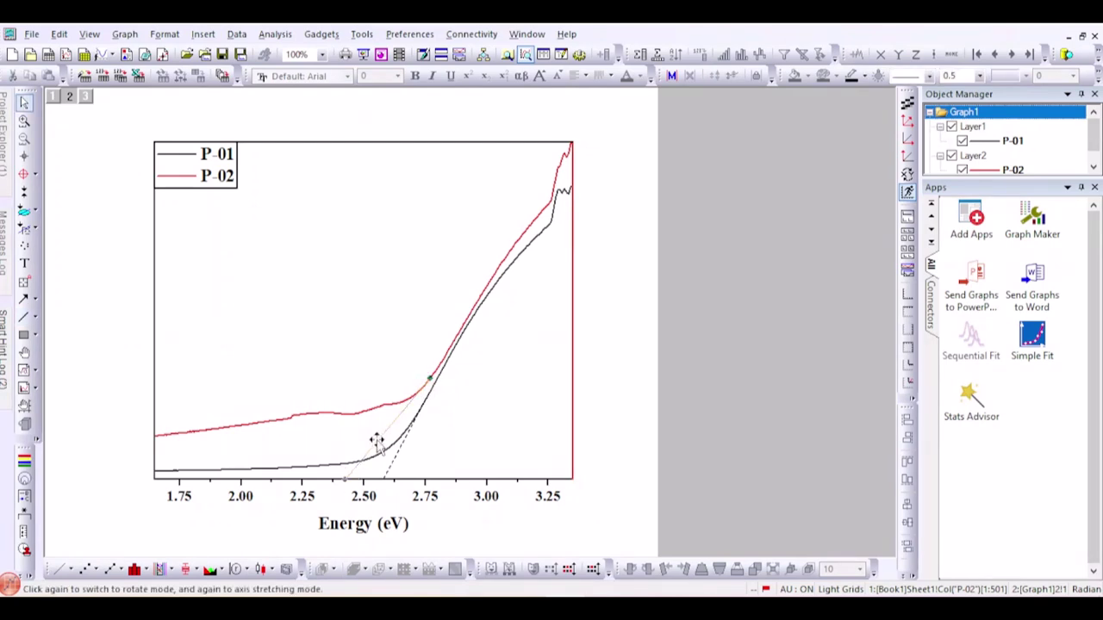
pyautogui.click(980, 76)
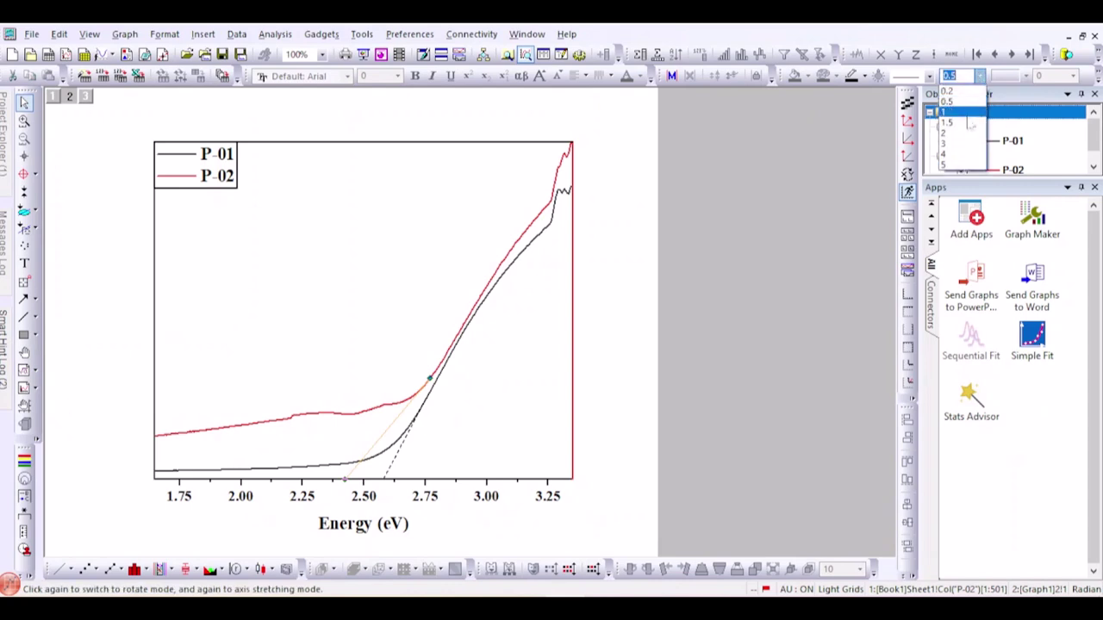
pyautogui.click(952, 107)
pyautogui.click(930, 77)
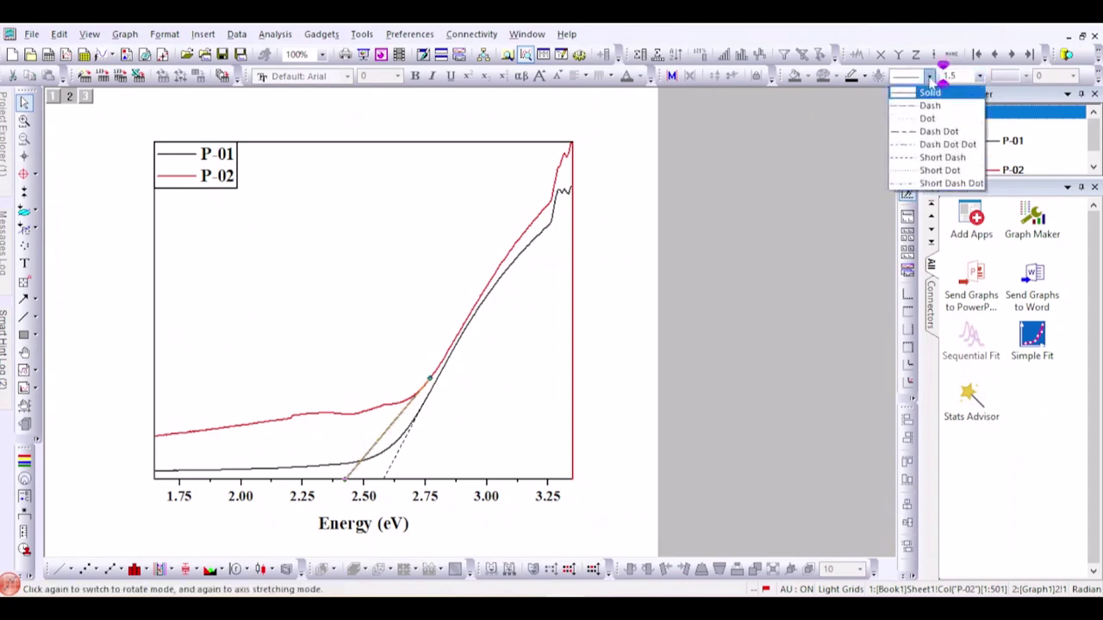
pyautogui.click(932, 158)
pyautogui.click(864, 76)
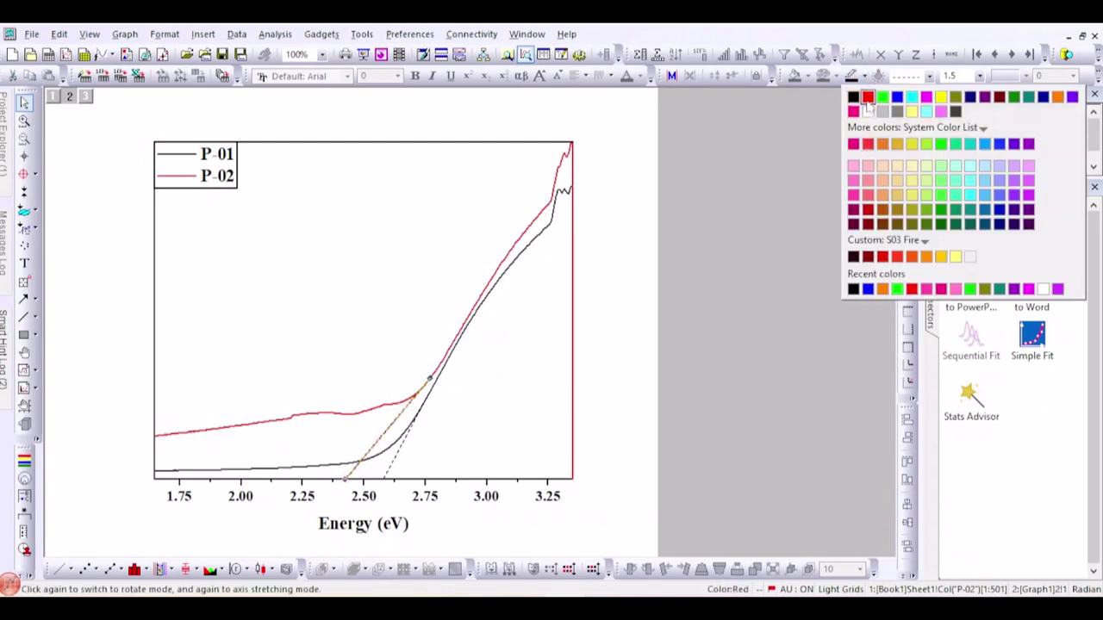
pyautogui.click(868, 97)
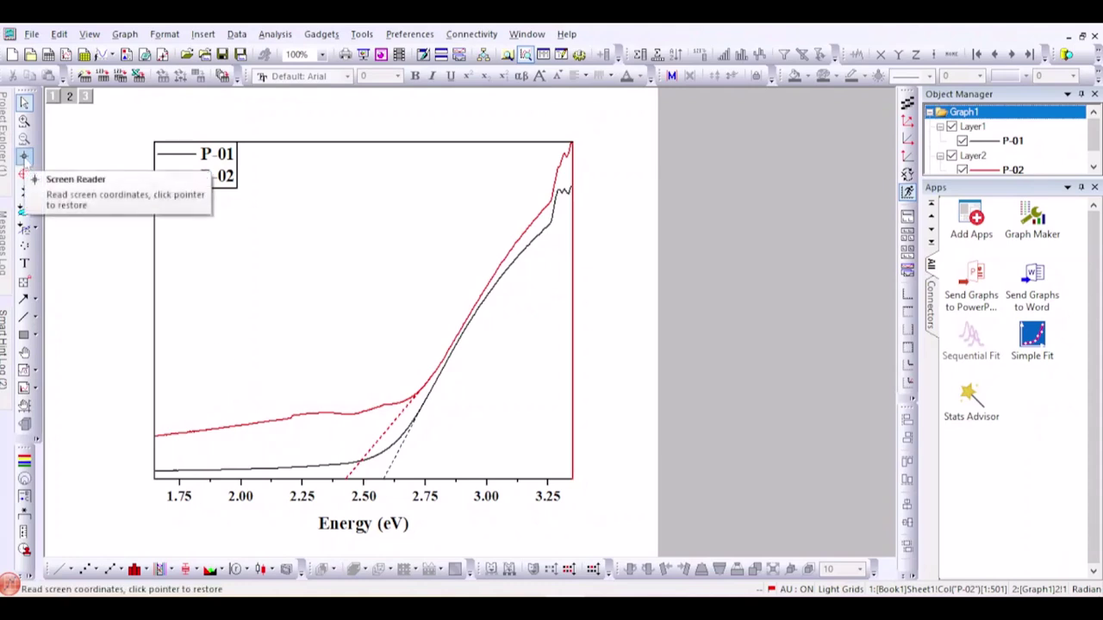
# Step: Read the energy values where the P-01 and P-02 tangents meet the X axis with the Screen Reader
pyautogui.click(24, 158)
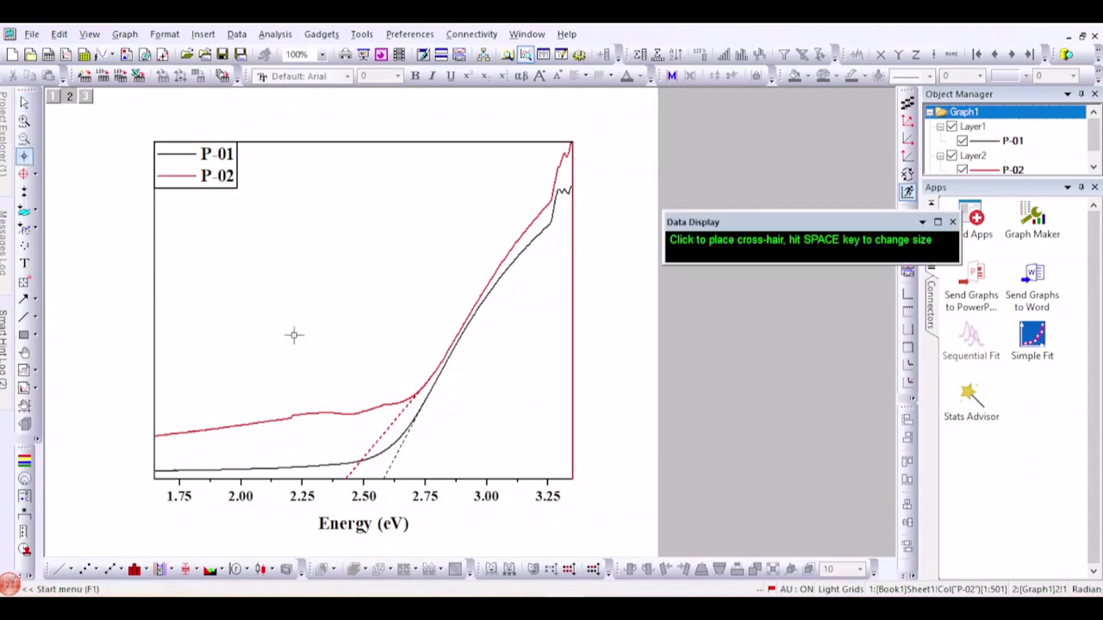
pyautogui.click(385, 474)
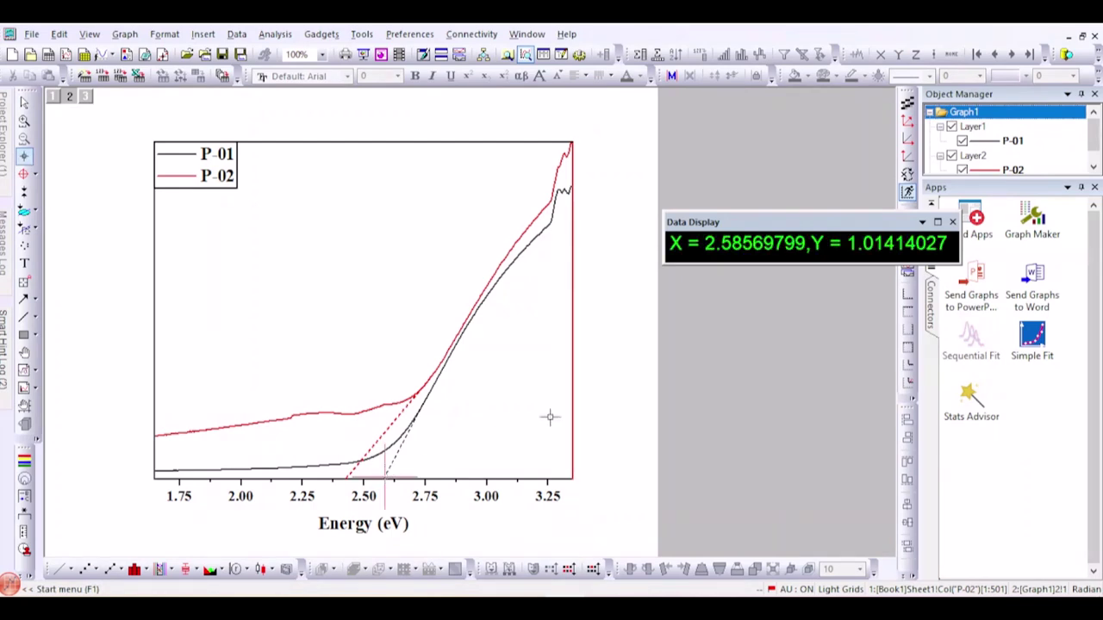
pyautogui.press('Down')
pyautogui.press('Left')
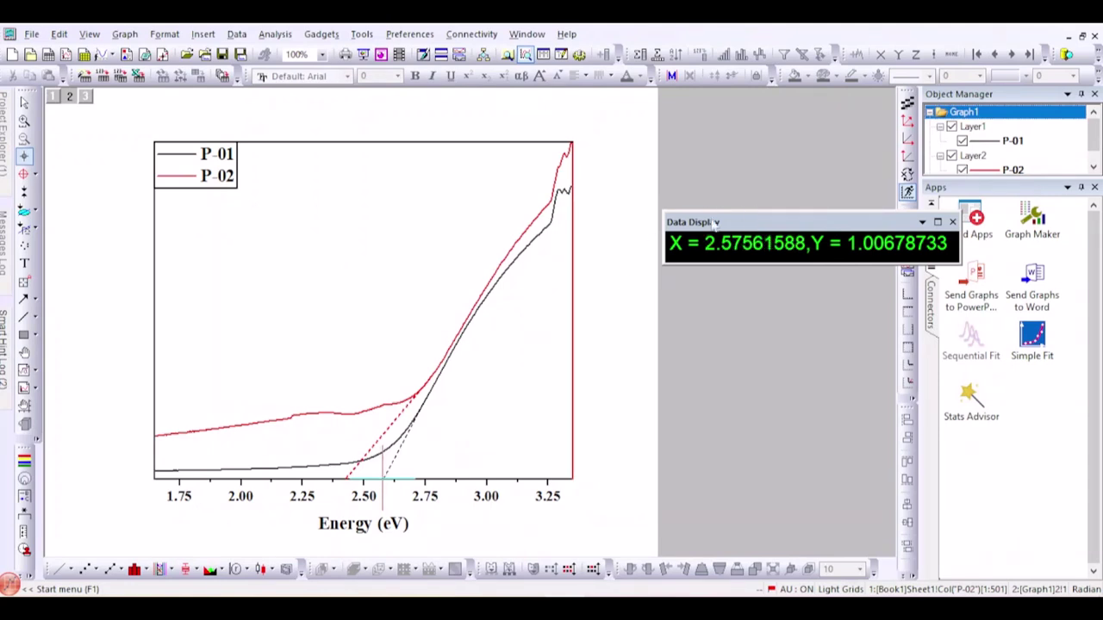
pyautogui.click(346, 476)
pyautogui.press('Left')
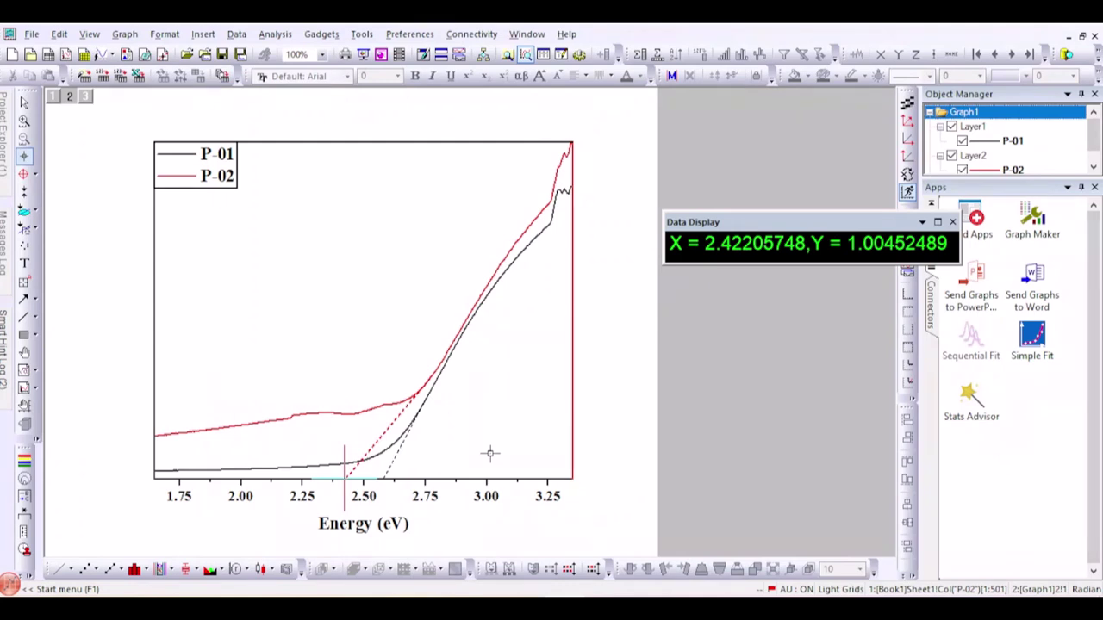
pyautogui.click(24, 102)
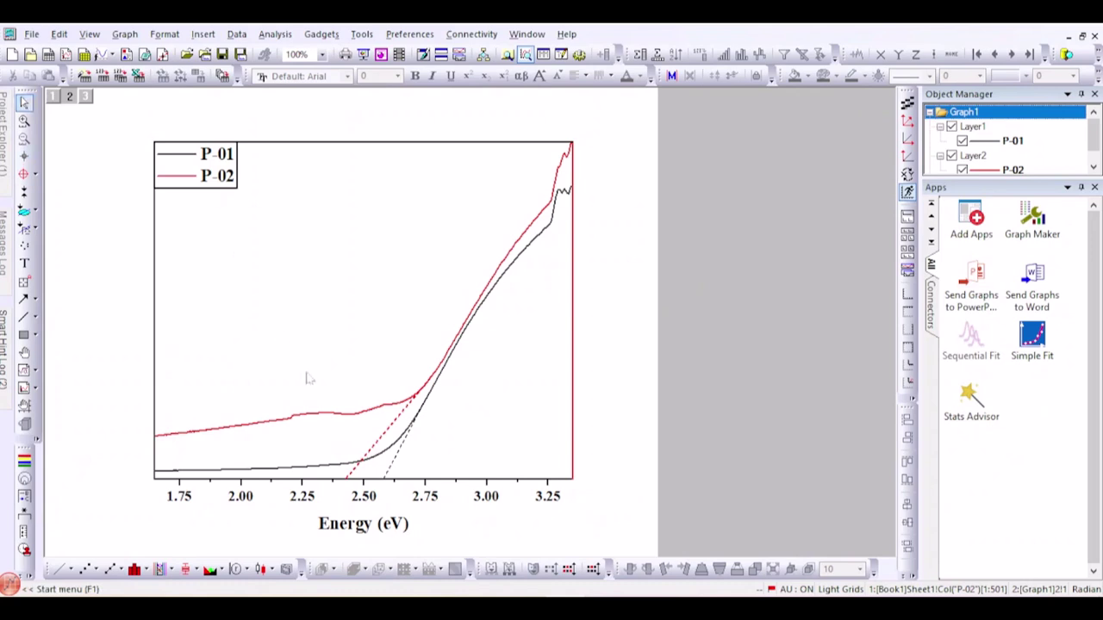
# Step: Add a text label 2.57 beside the P-01 tangent and format it as bold Times New Roman, size 18
pyautogui.click(25, 264)
pyautogui.click(461, 438)
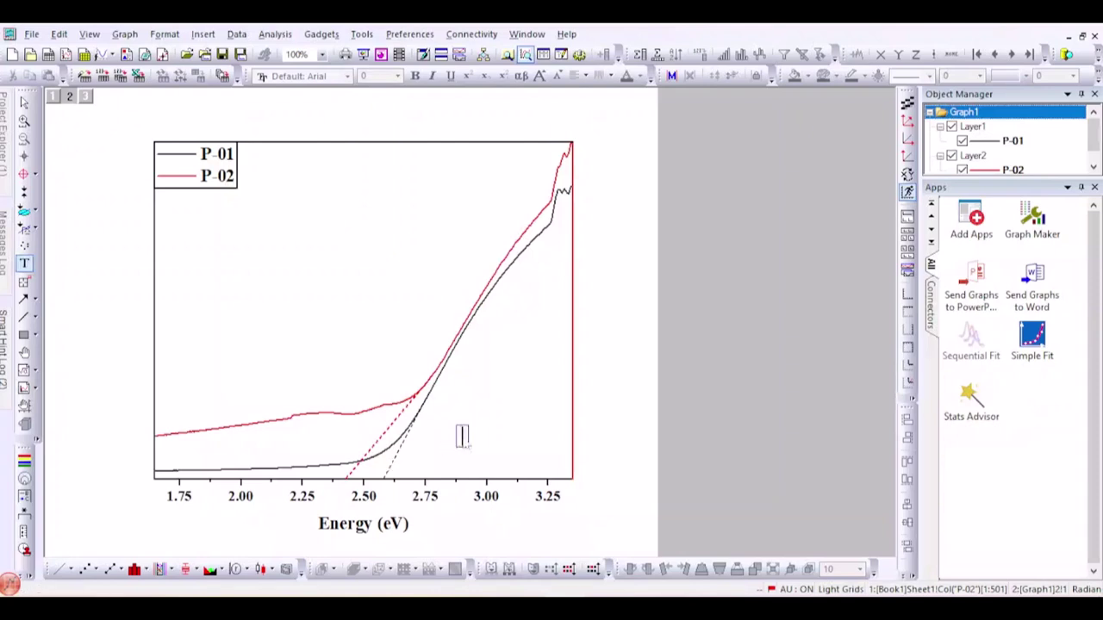
pyautogui.write('2.57')
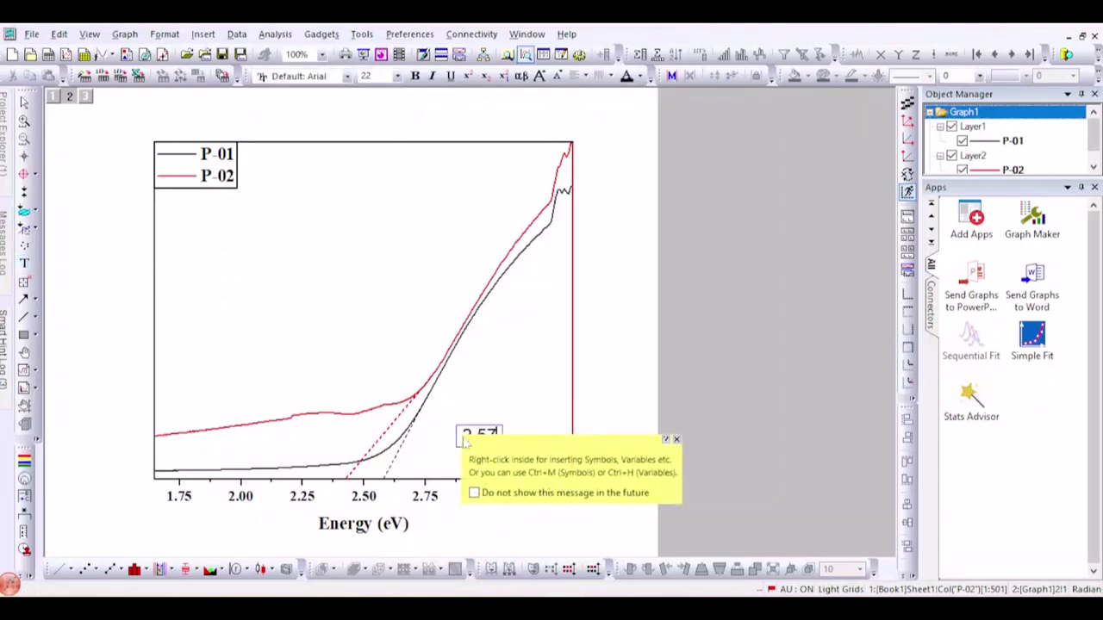
pyautogui.hotkey('ctrl', 'a')
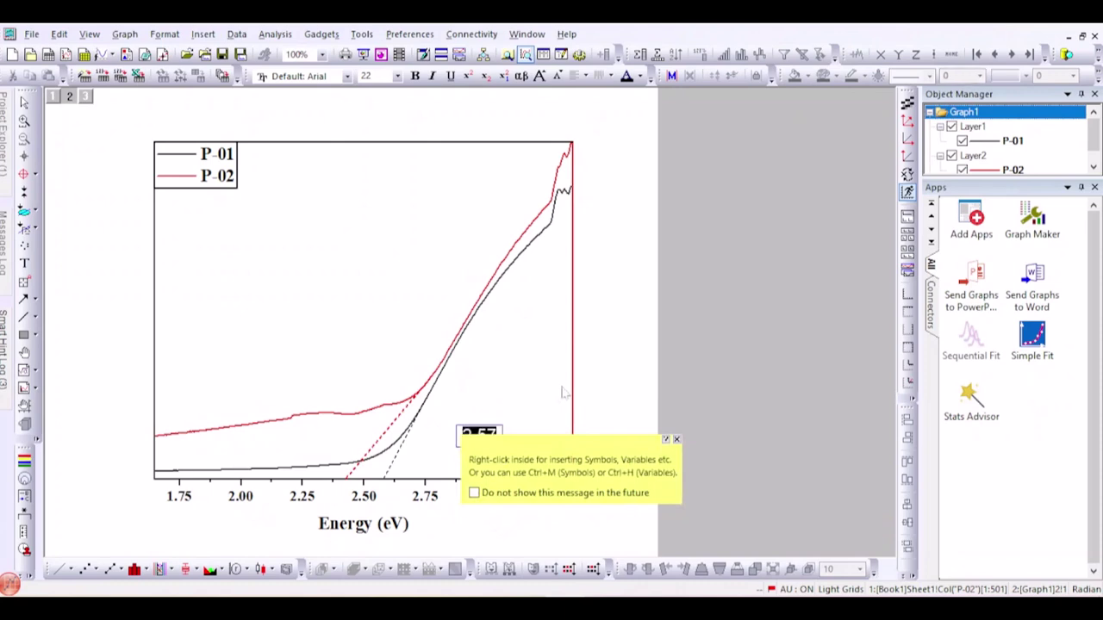
pyautogui.click(347, 75)
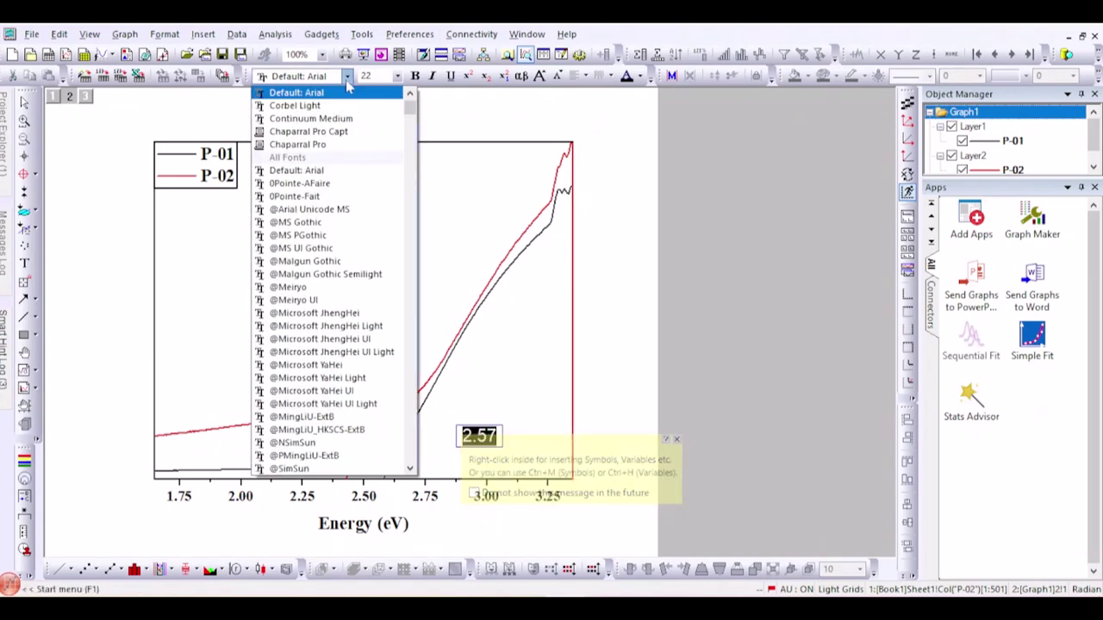
pyautogui.write('Times New Roma')
pyautogui.press('Return')
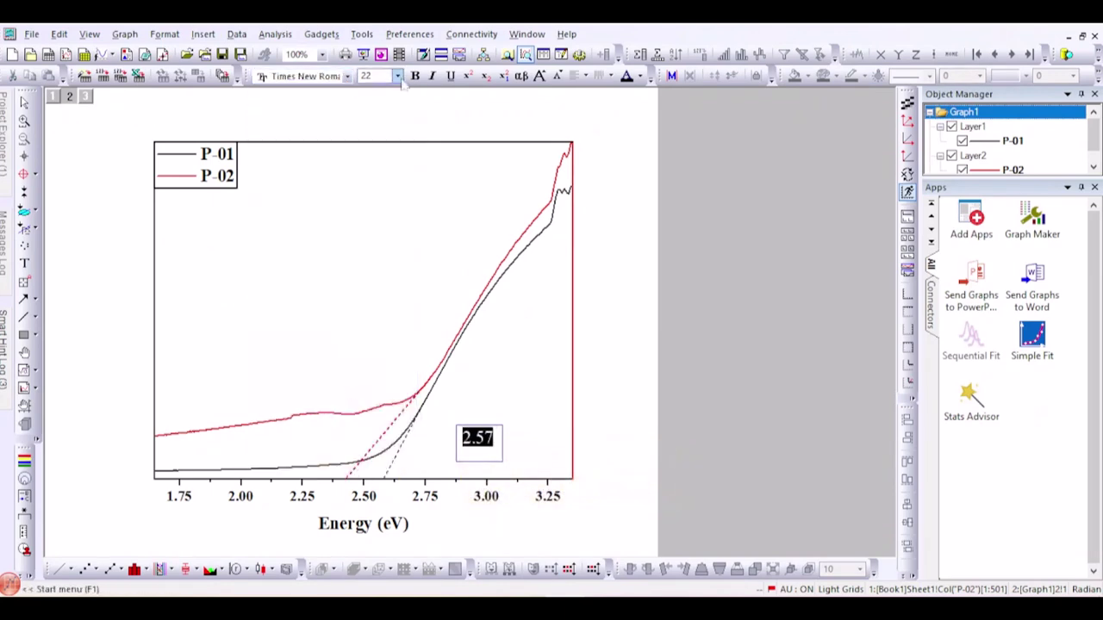
pyautogui.click(398, 76)
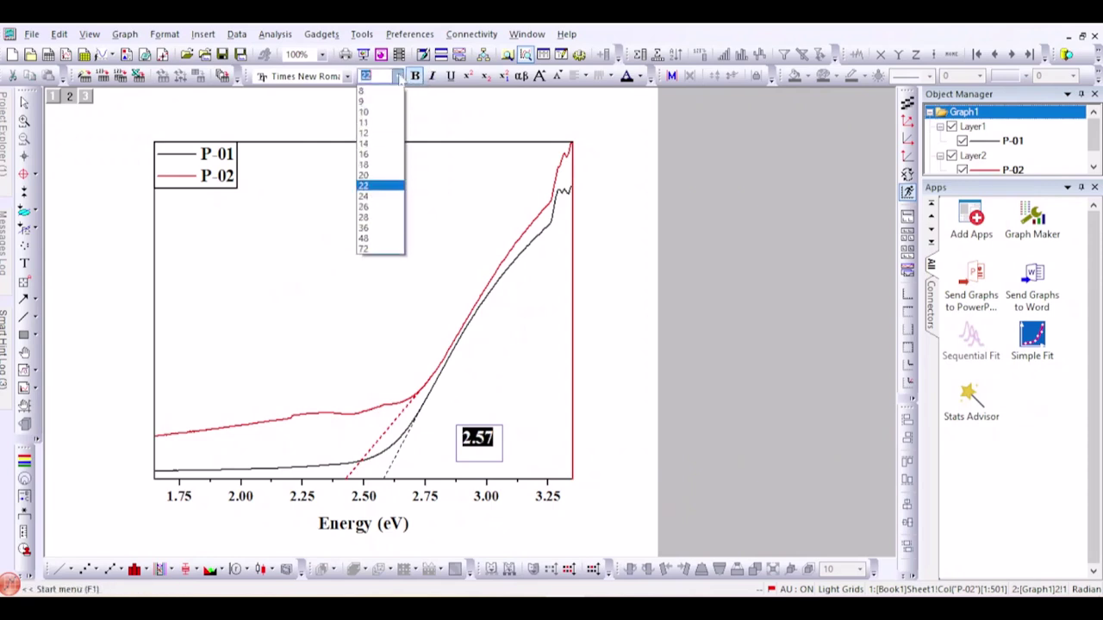
pyautogui.click(382, 164)
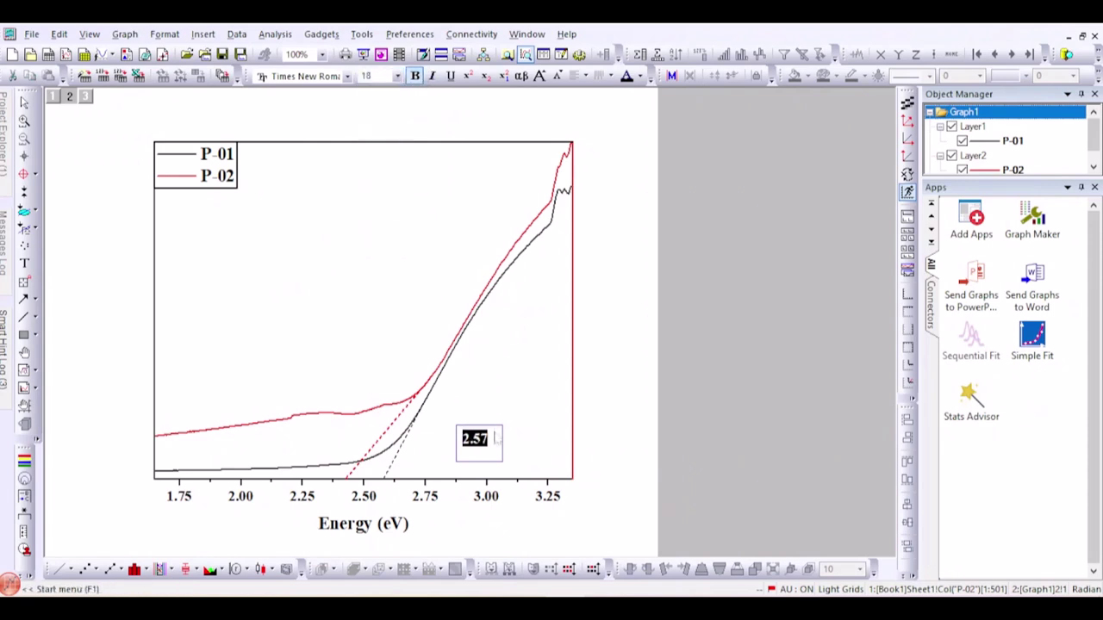
# Step: Complete the P-01 label to read "2.57 eV" and move it slightly closer to the P-01 tangent
pyautogui.write('e')
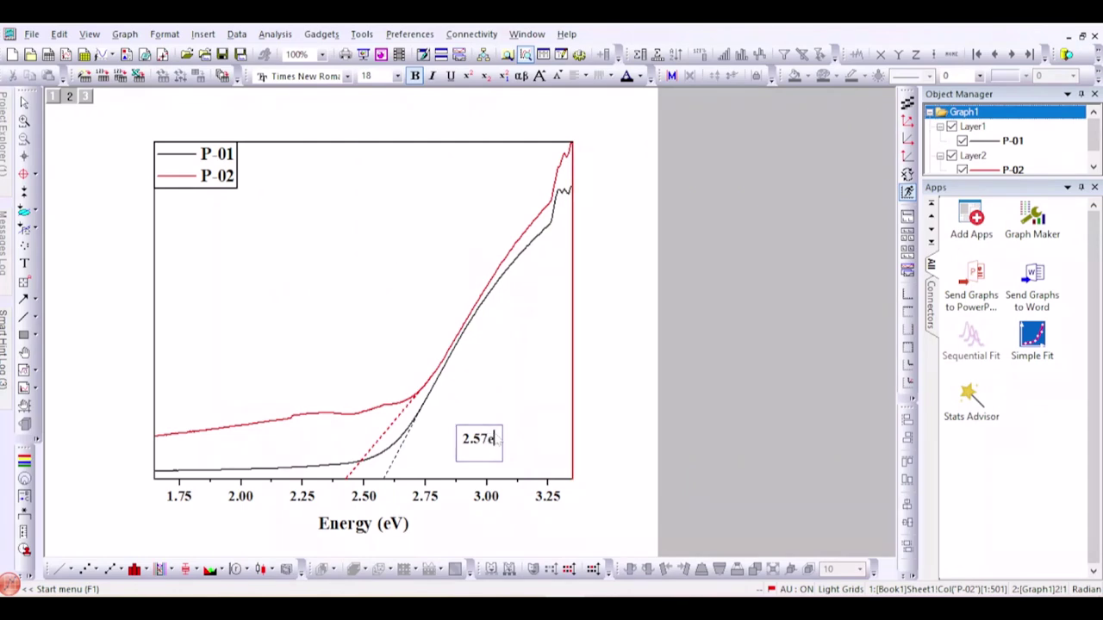
pyautogui.write('V')
pyautogui.press('Left')
pyautogui.press('Left')
pyautogui.press('BackSpace')
pyautogui.click(608, 431)
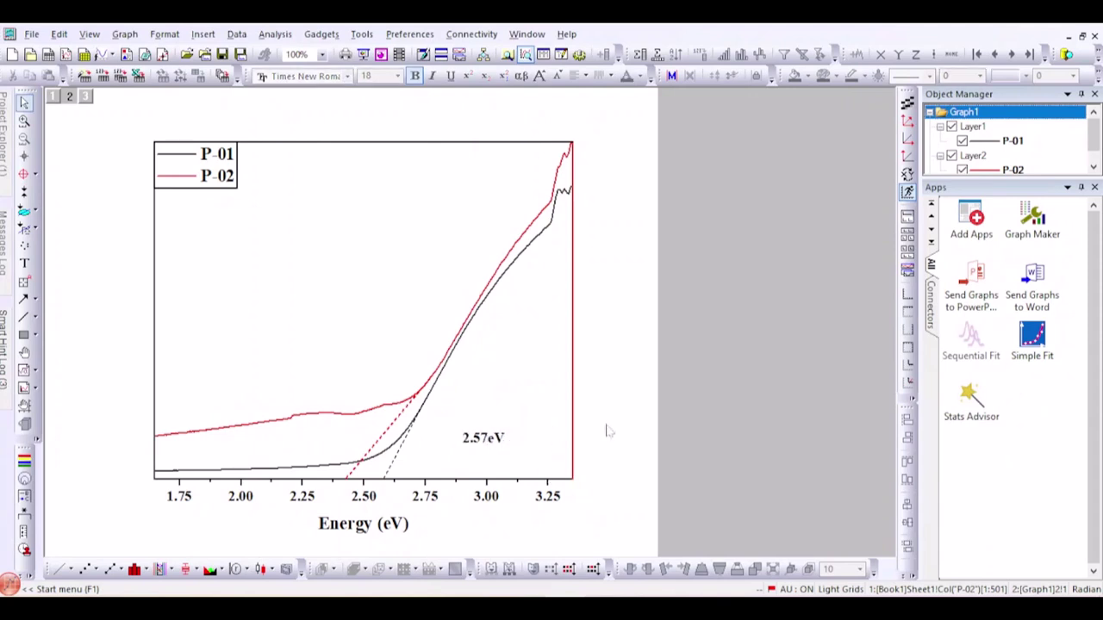
pyautogui.click(488, 443)
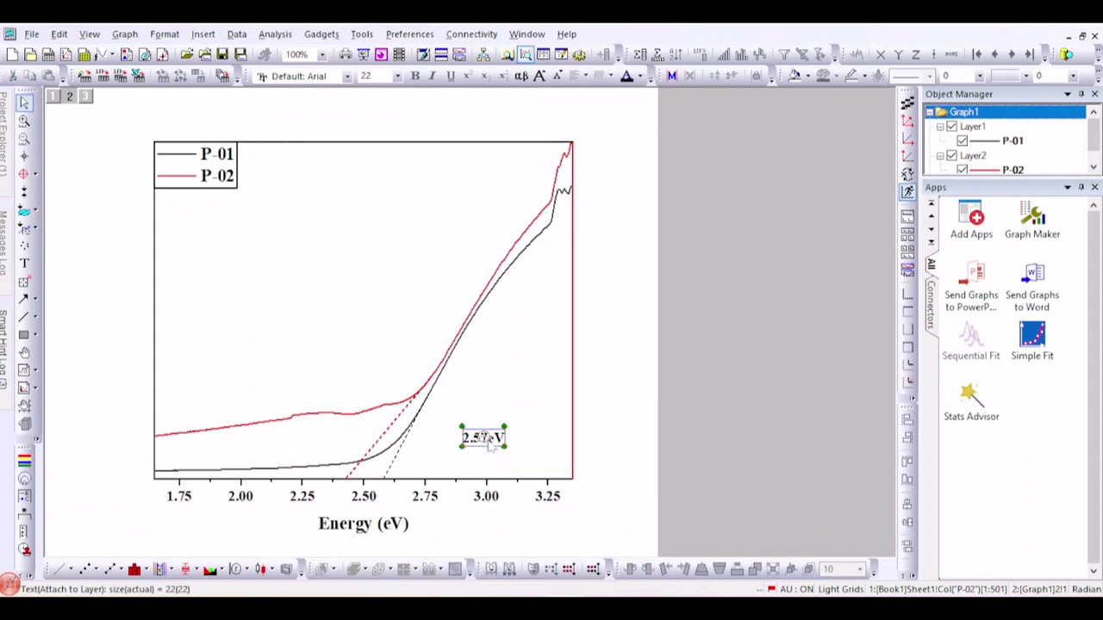
pyautogui.doubleClick(488, 439)
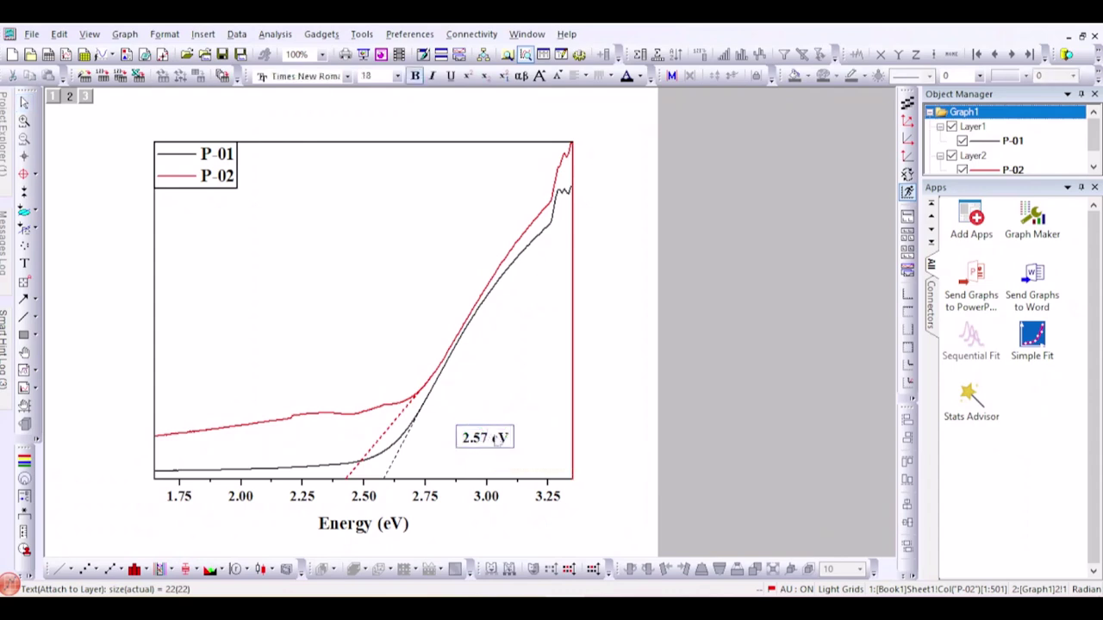
pyautogui.click(631, 434)
pyautogui.click(483, 440)
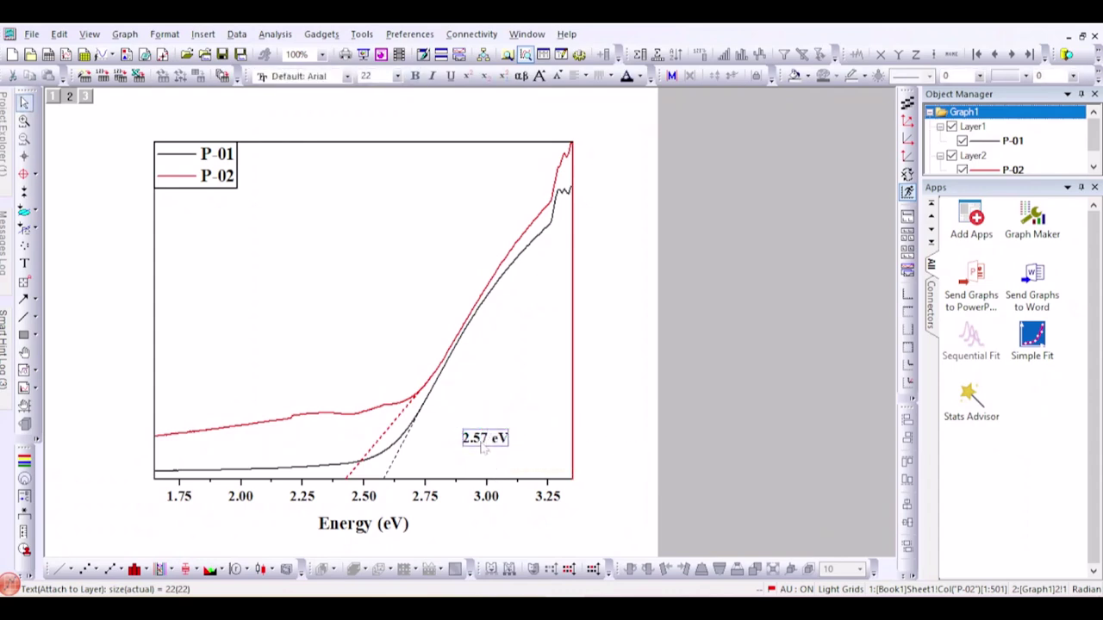
pyautogui.moveTo(482, 439); pyautogui.dragTo(458, 428)
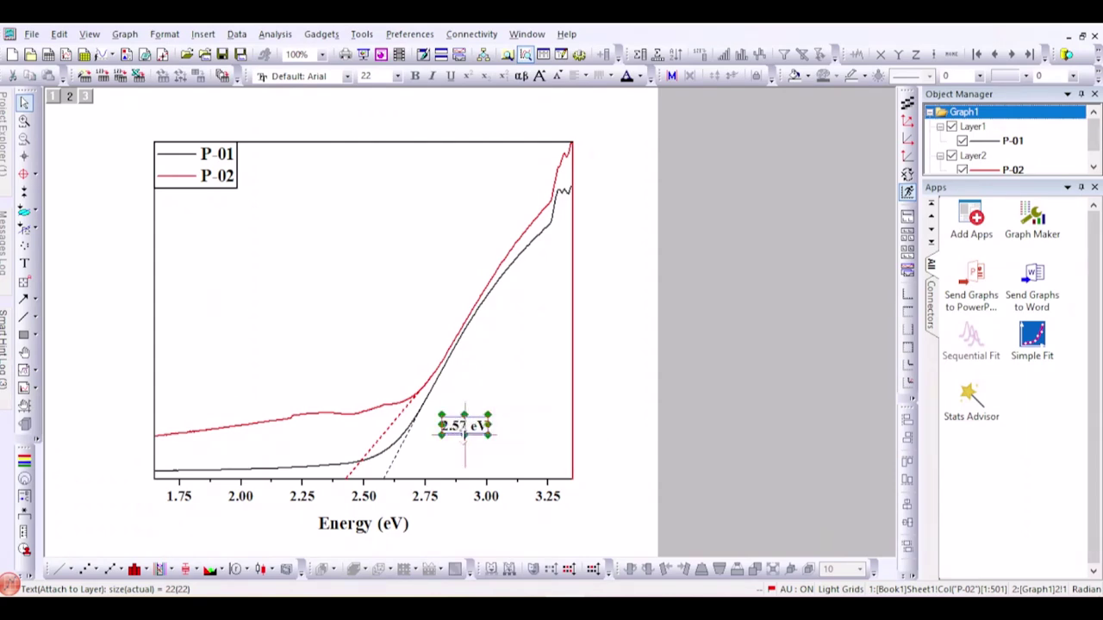
# Step: Duplicate the 2.57 eV label, place the copy beside the P-02 tangent and change its text to "2.42 eV"
pyautogui.doubleClick(463, 434)
pyautogui.hotkey('ctrl', 'c')
pyautogui.hotkey('ctrl', 'v')
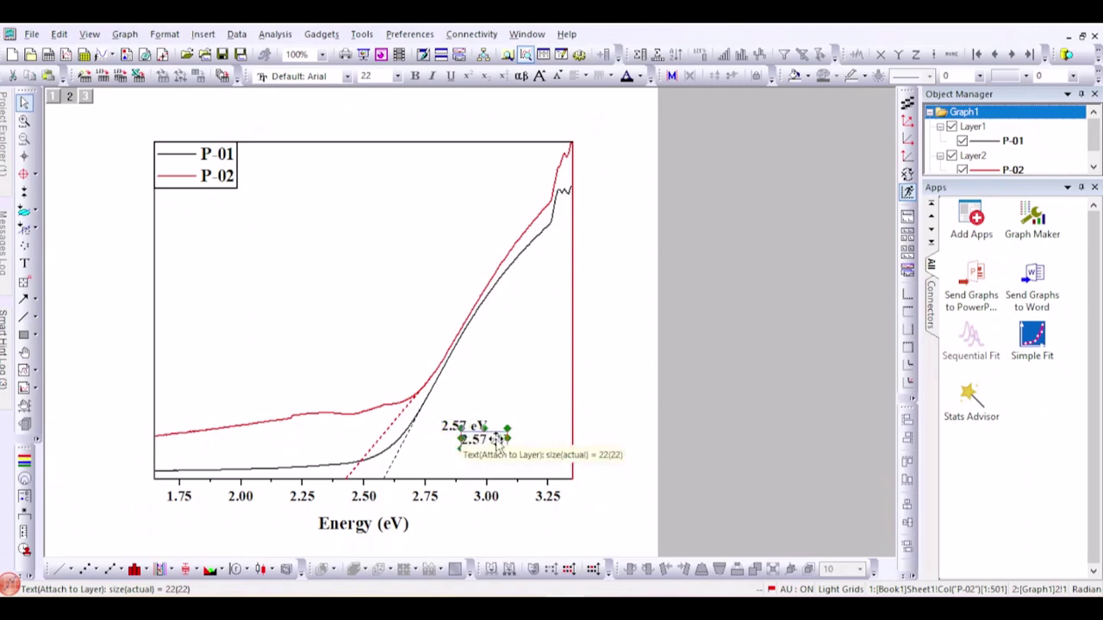
pyautogui.moveTo(480, 440); pyautogui.dragTo(328, 432)
pyautogui.doubleClick(317, 437)
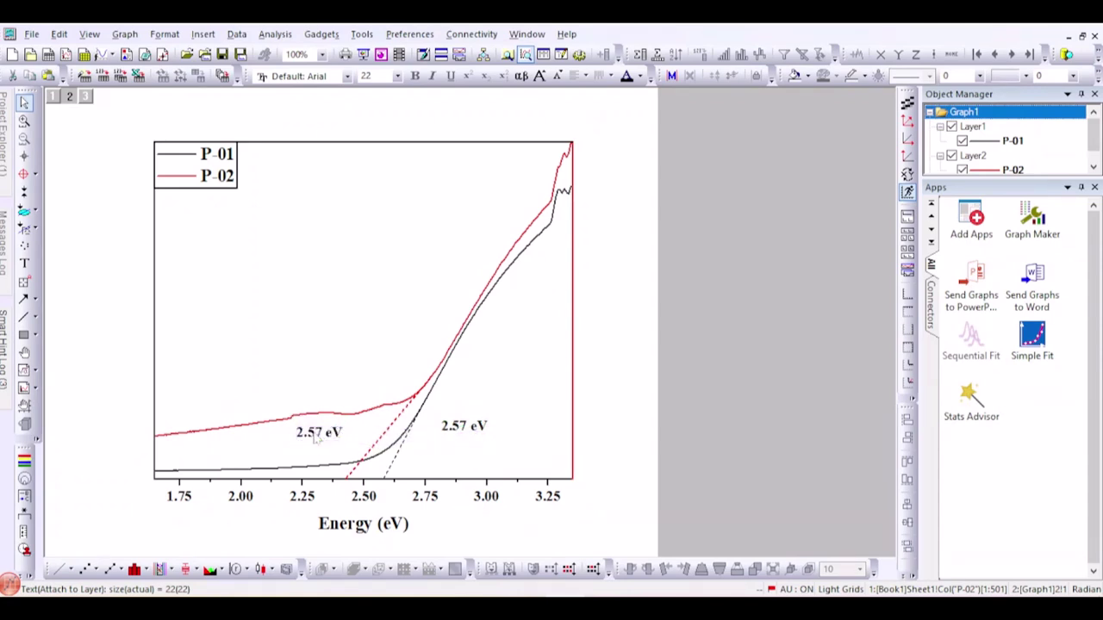
pyautogui.press('BackSpace')
pyautogui.press('BackSpace')
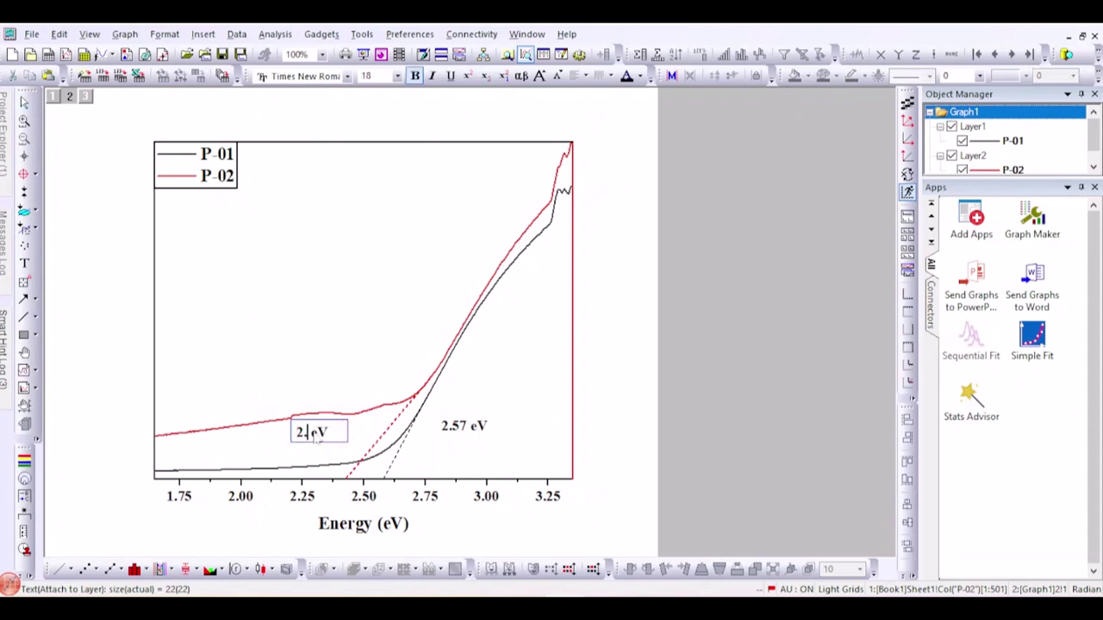
pyautogui.write('42')
pyautogui.click(330, 384)
# Step: Draw an arrow from the P-01 tangent's X-axis intercept to the 2.57 eV label and set its width to 1.5
pyautogui.click(24, 297)
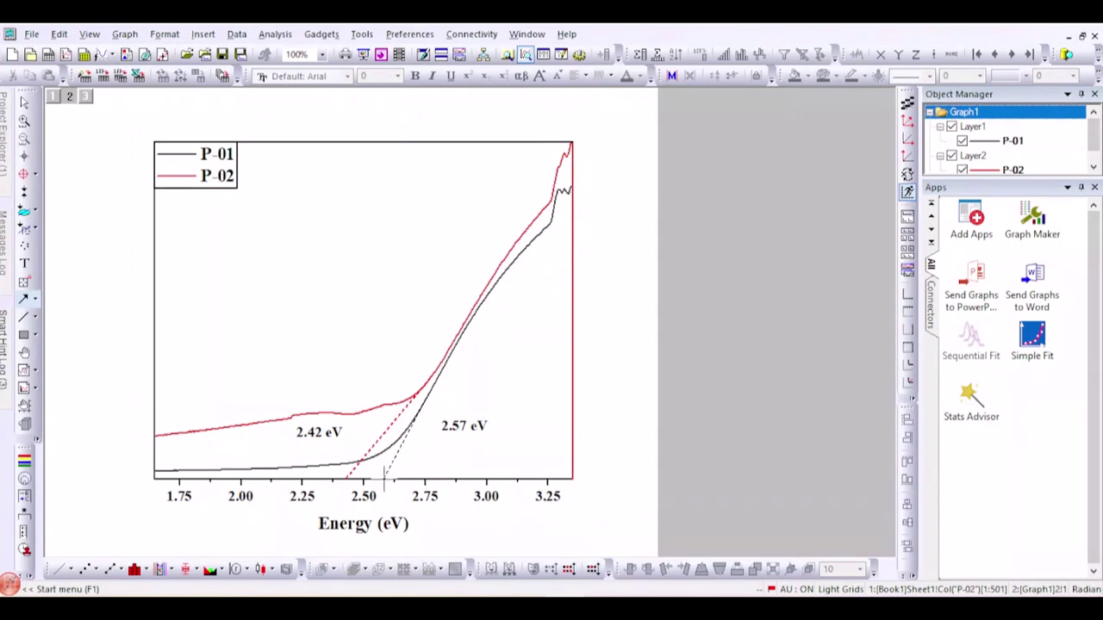
pyautogui.moveTo(384, 475)
pyautogui.mouseDown()
pyautogui.moveTo(444, 456)
pyautogui.moveTo(448, 441)
pyautogui.mouseUp()
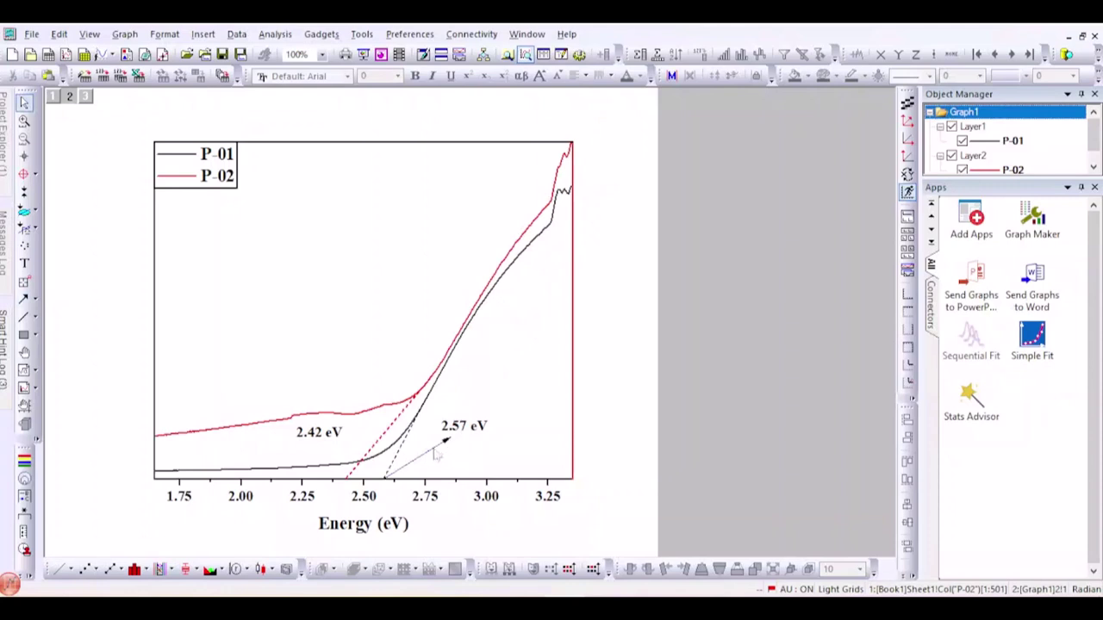
pyautogui.click(435, 449)
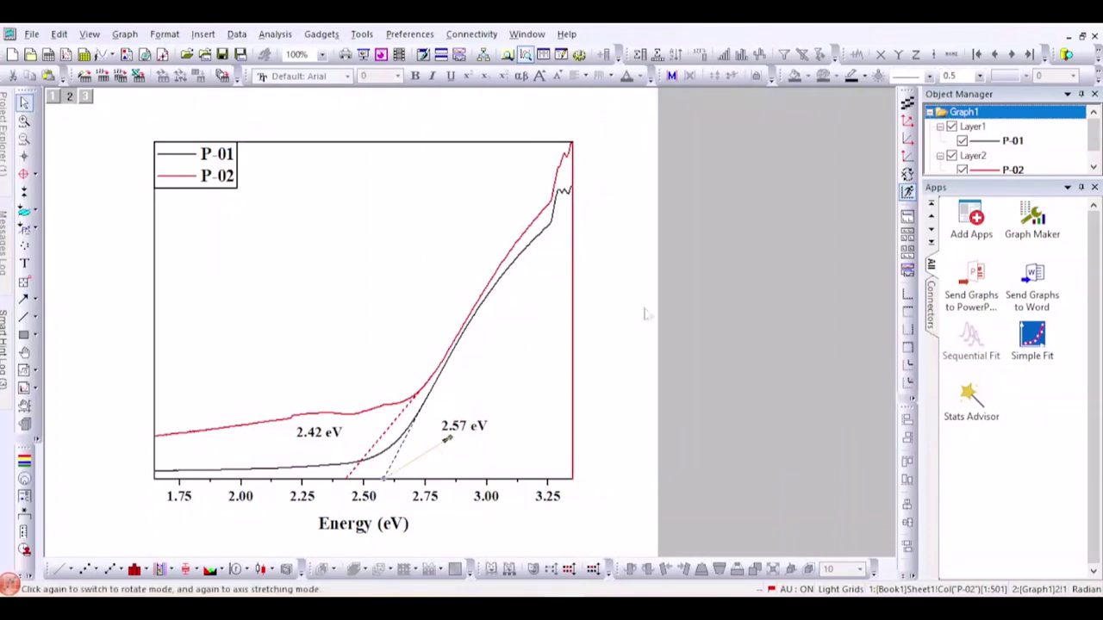
pyautogui.click(979, 76)
pyautogui.click(958, 124)
pyautogui.click(545, 401)
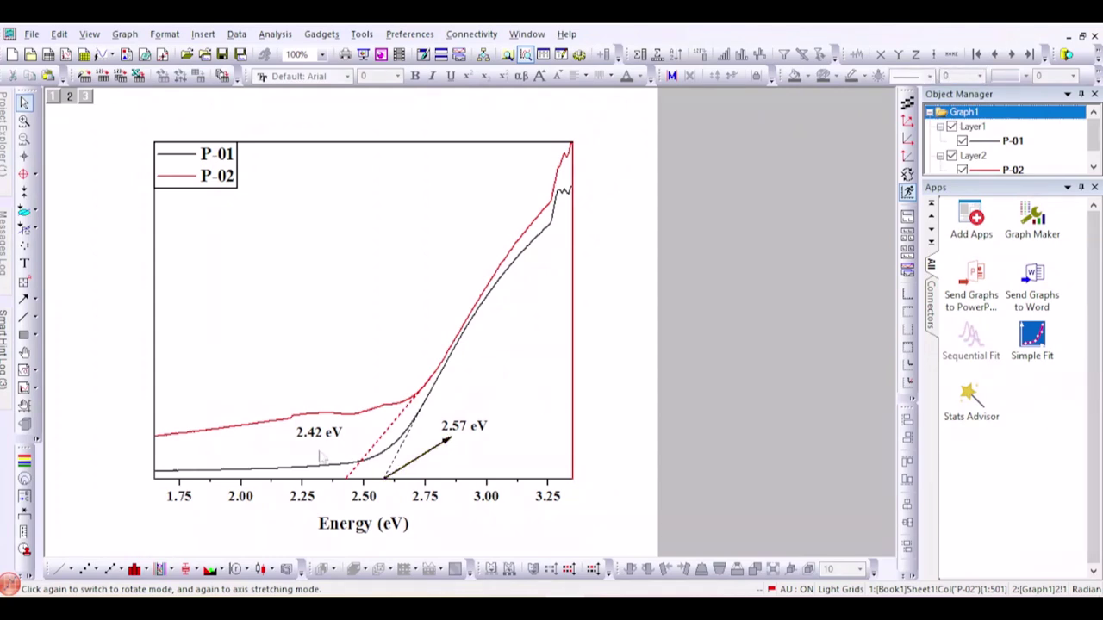
# Step: Draw an arrow from the P-02 tangent's X-axis intercept to the 2.42 eV label and make it red, width 1.5
pyautogui.click(24, 297)
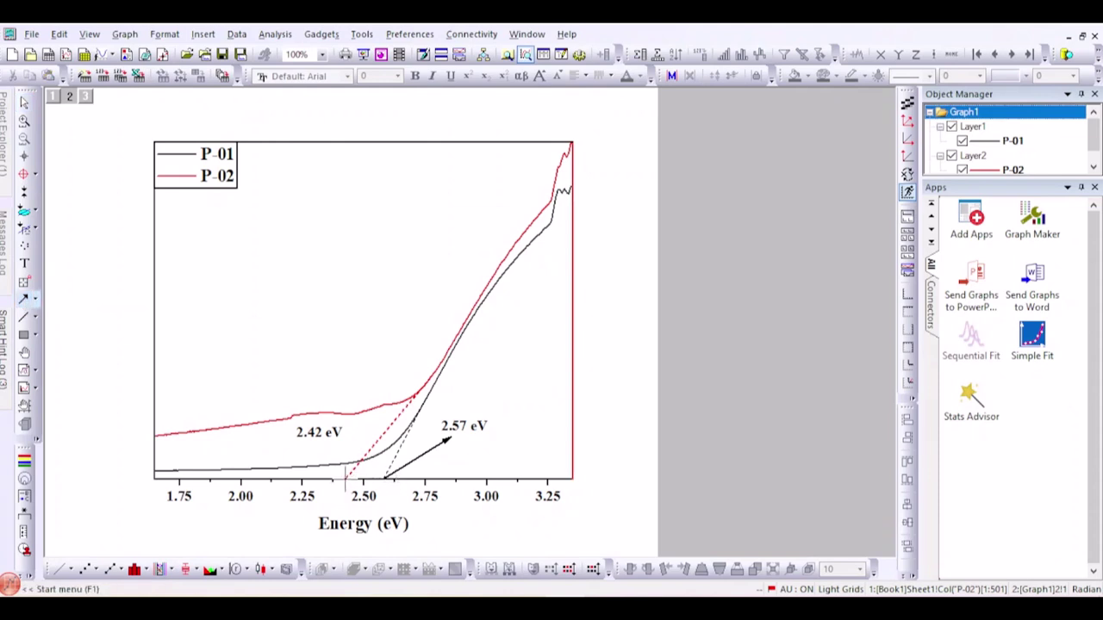
pyautogui.moveTo(345, 477); pyautogui.dragTo(329, 442)
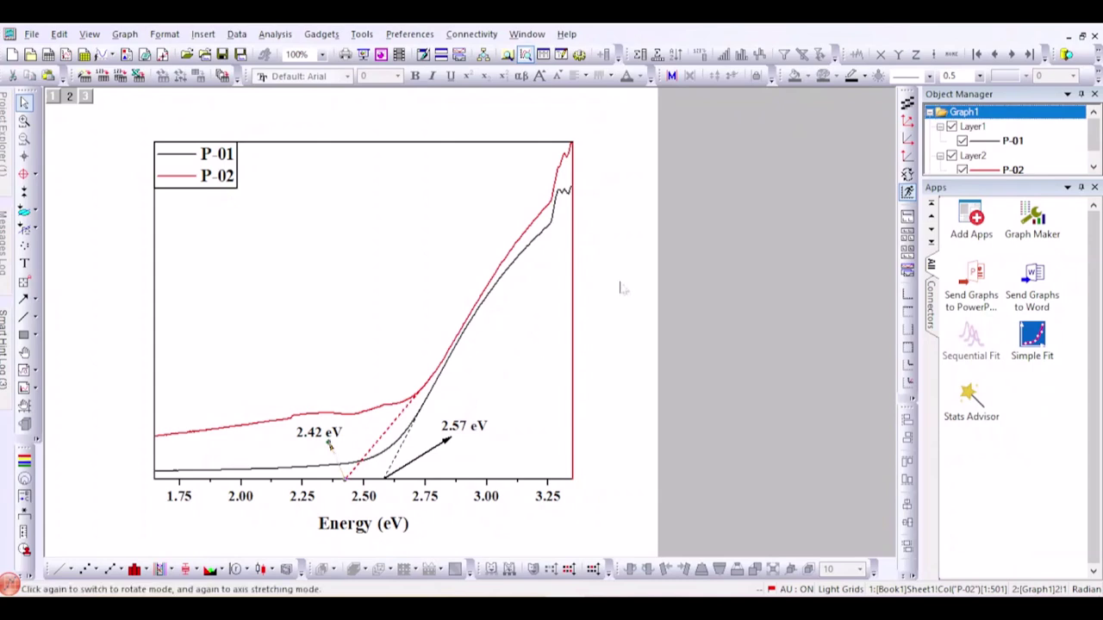
pyautogui.click(979, 76)
pyautogui.click(974, 112)
pyautogui.click(978, 75)
pyautogui.click(971, 123)
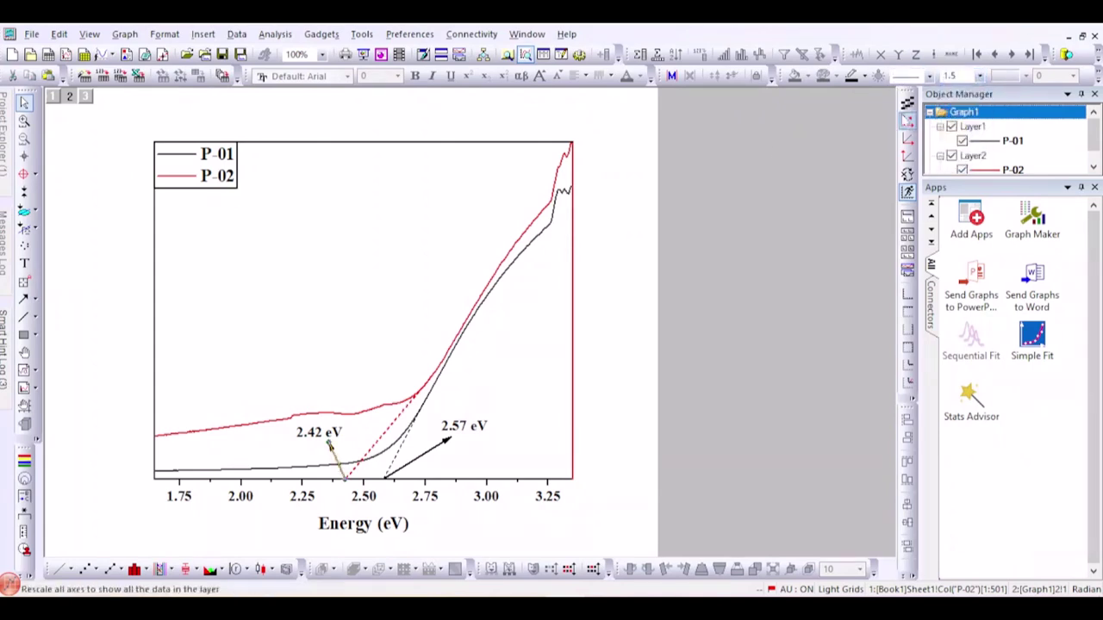
pyautogui.click(866, 77)
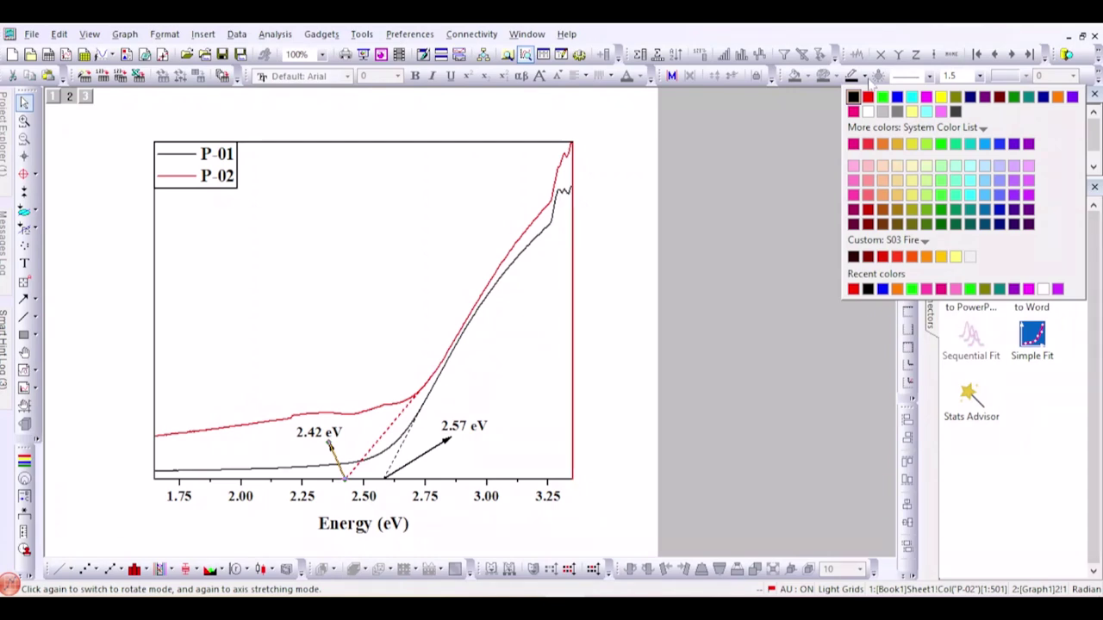
pyautogui.click(867, 96)
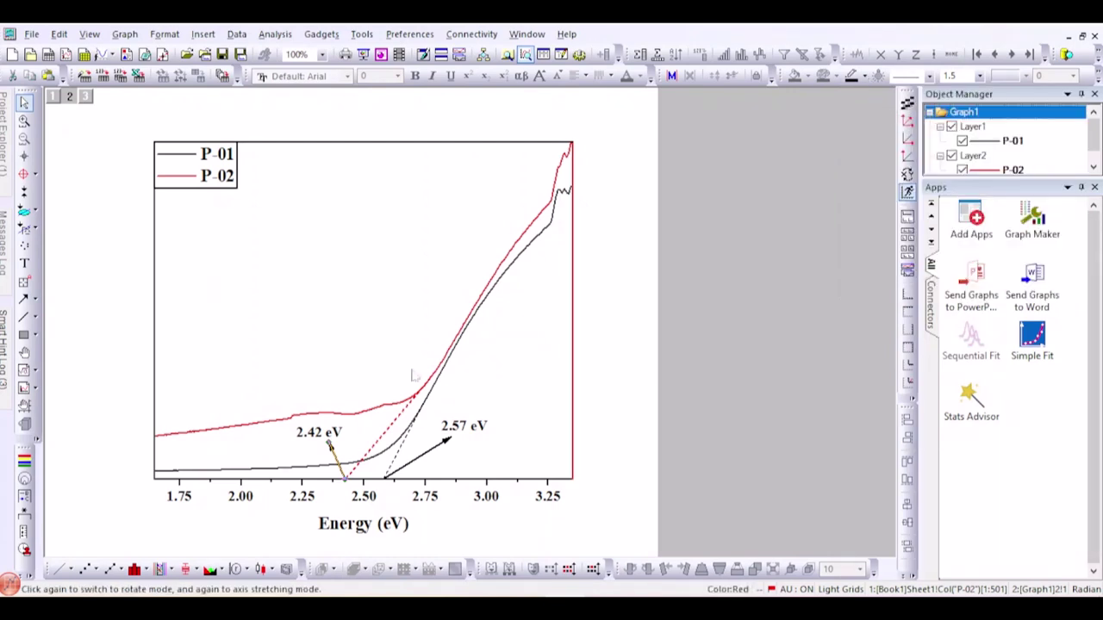
# Step: Change the text colour of the 2.42 eV label to red
pyautogui.click(321, 440)
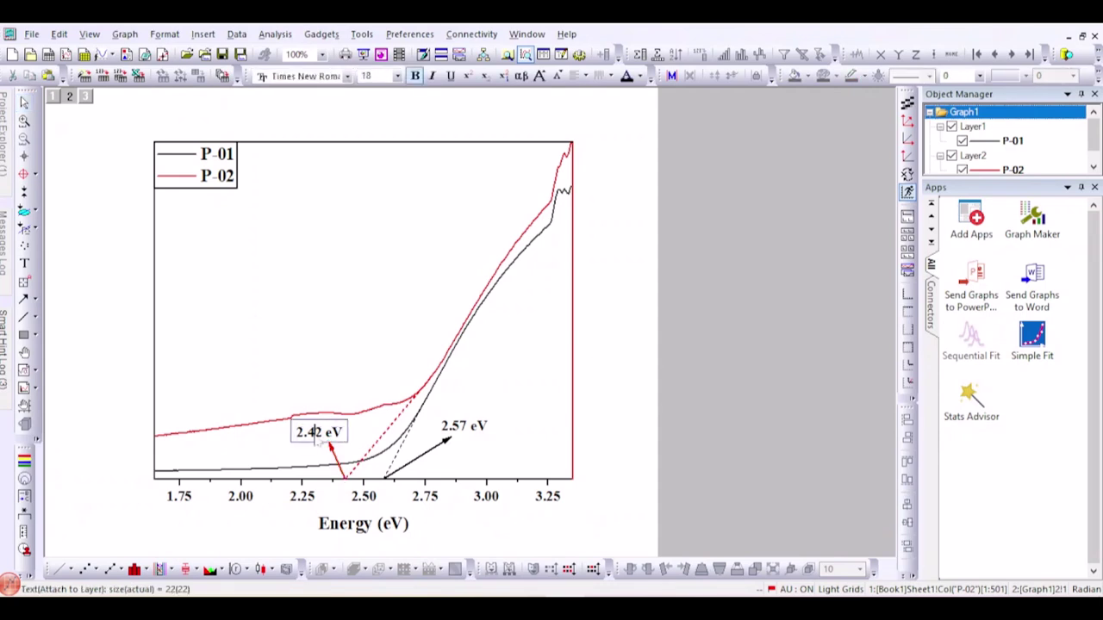
pyautogui.doubleClick(320, 440)
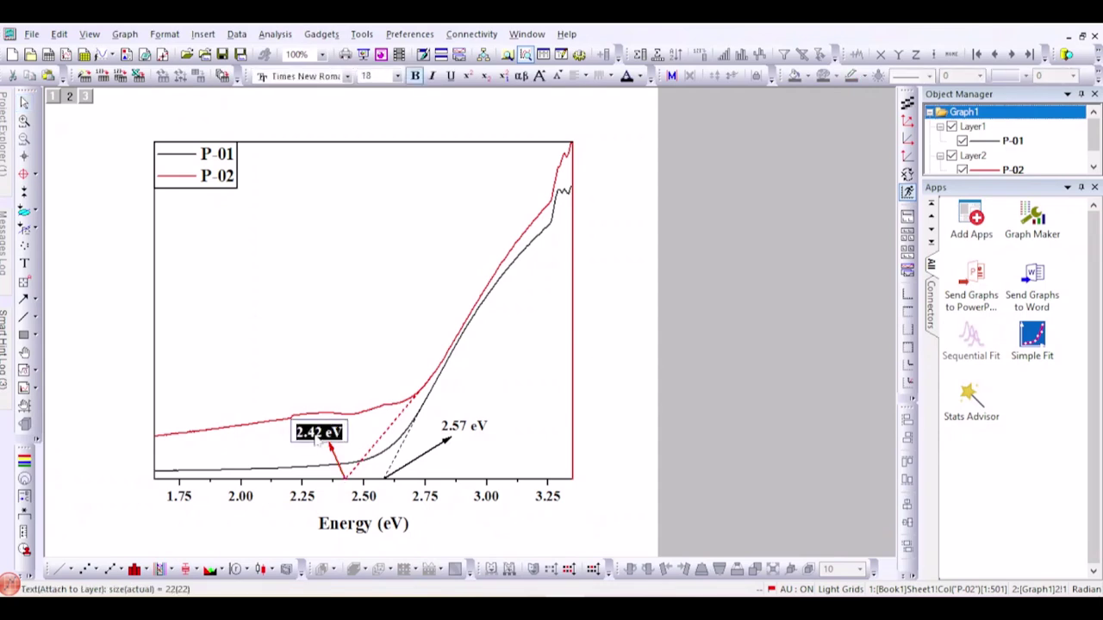
pyautogui.click(640, 75)
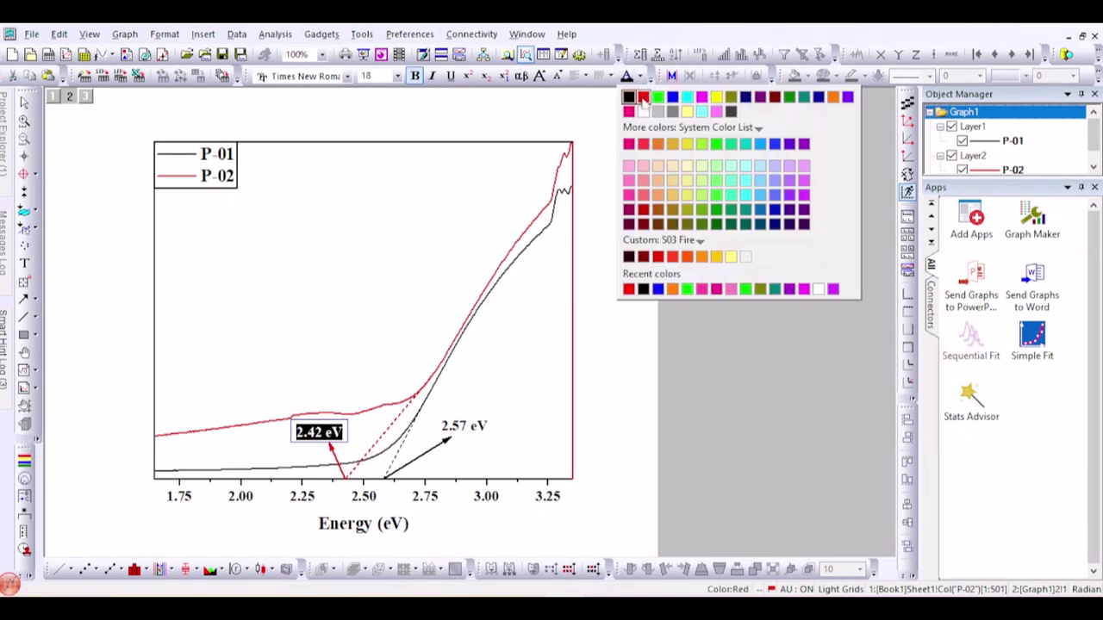
pyautogui.click(643, 96)
pyautogui.click(409, 317)
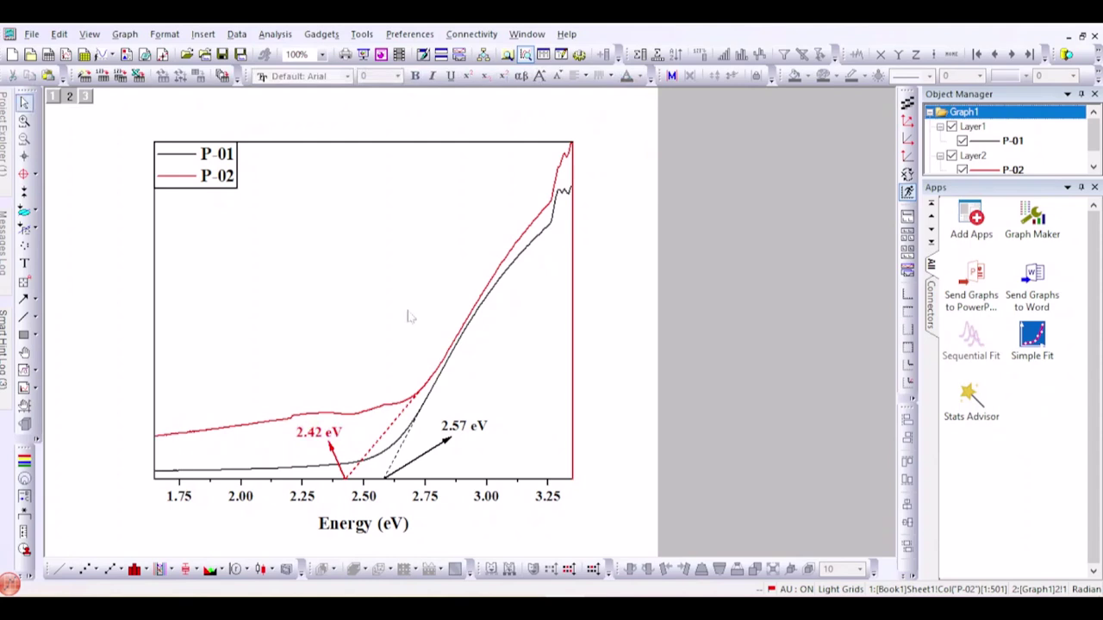
# Step: Recolour the red vertical axis line at the high-energy end of the plot frame to black
pyautogui.click(573, 303)
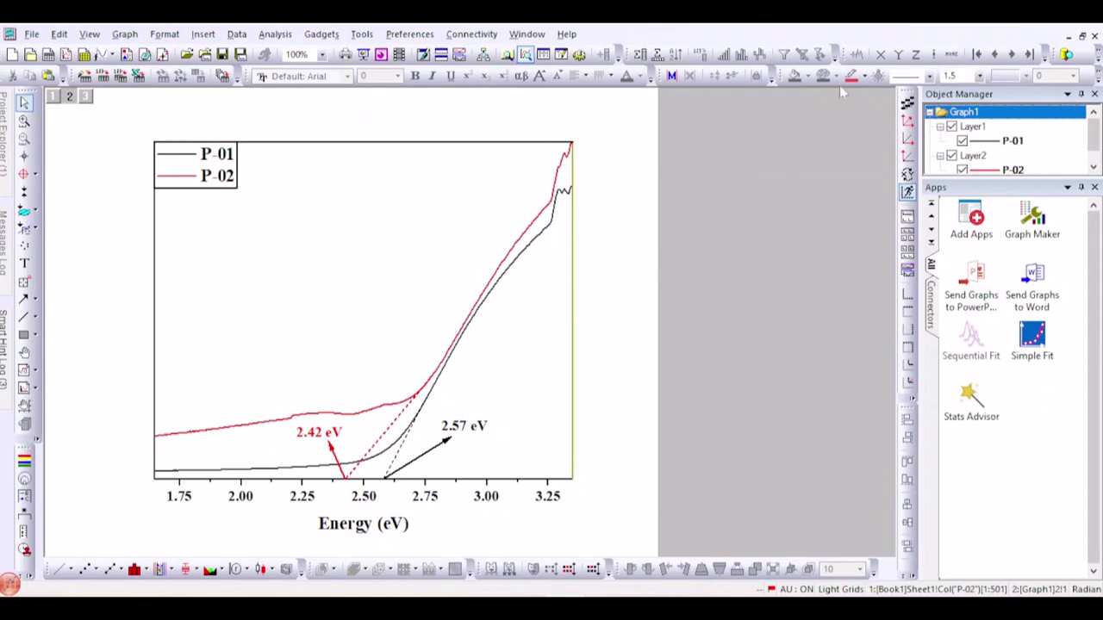
pyautogui.click(863, 77)
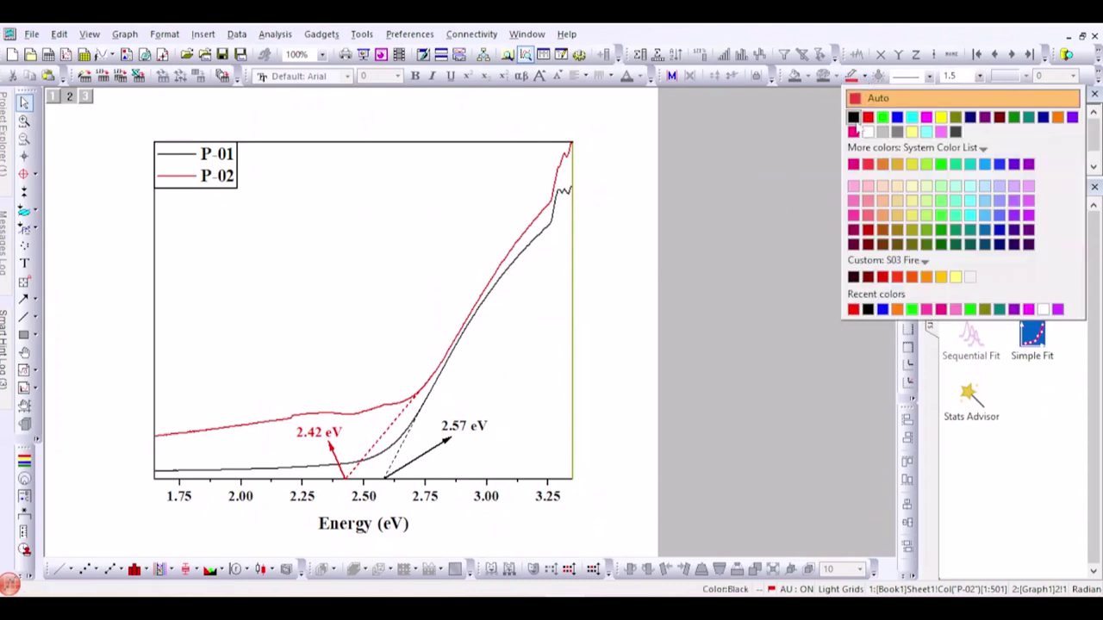
pyautogui.click(854, 118)
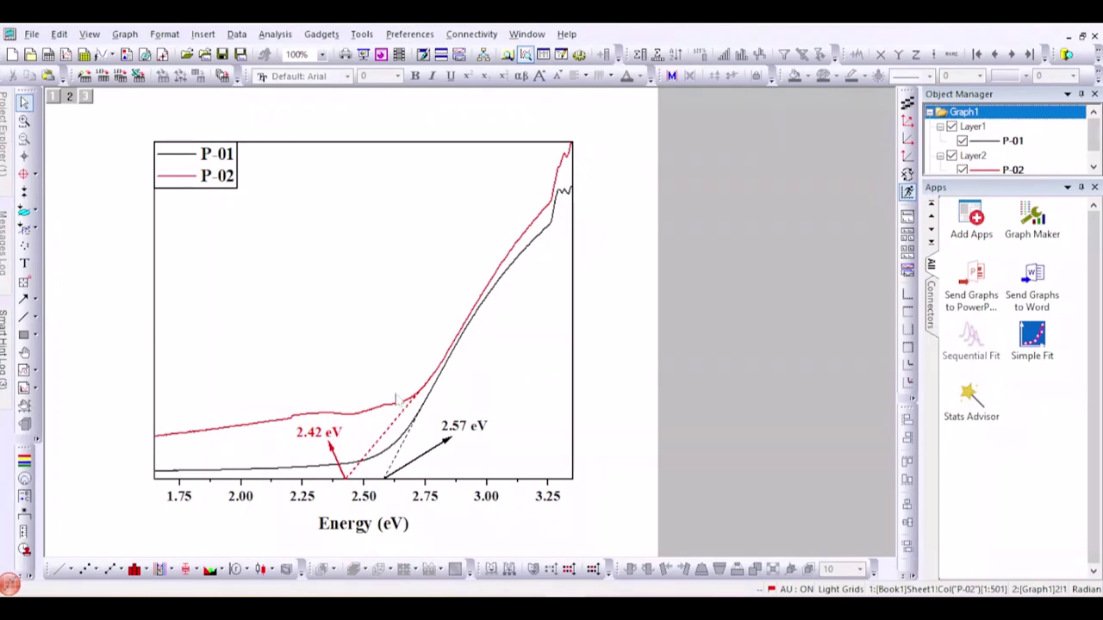
# Step: Examine the image types offered for exporting the graph and leave the export settings without exporting
pyautogui.click(31, 33)
pyautogui.moveTo(95, 344)
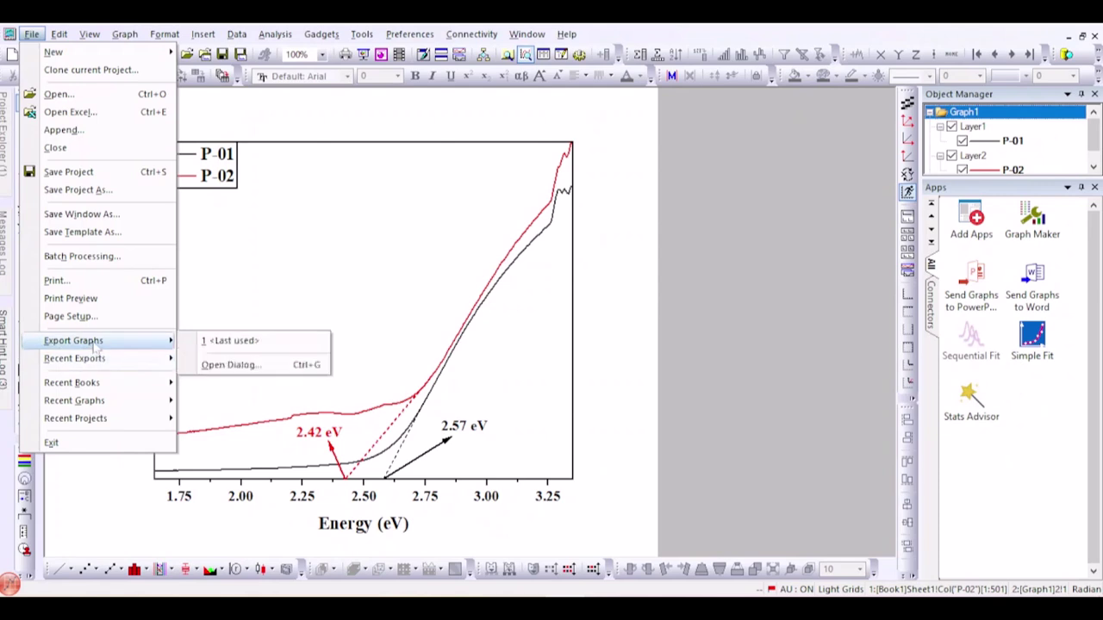
pyautogui.click(220, 366)
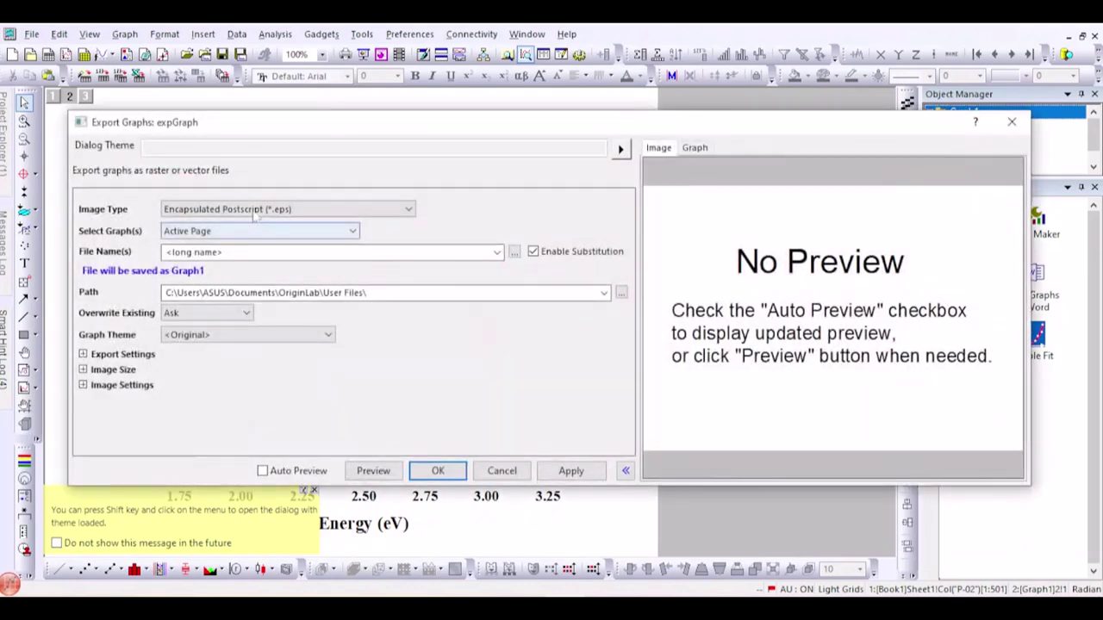
pyautogui.click(258, 209)
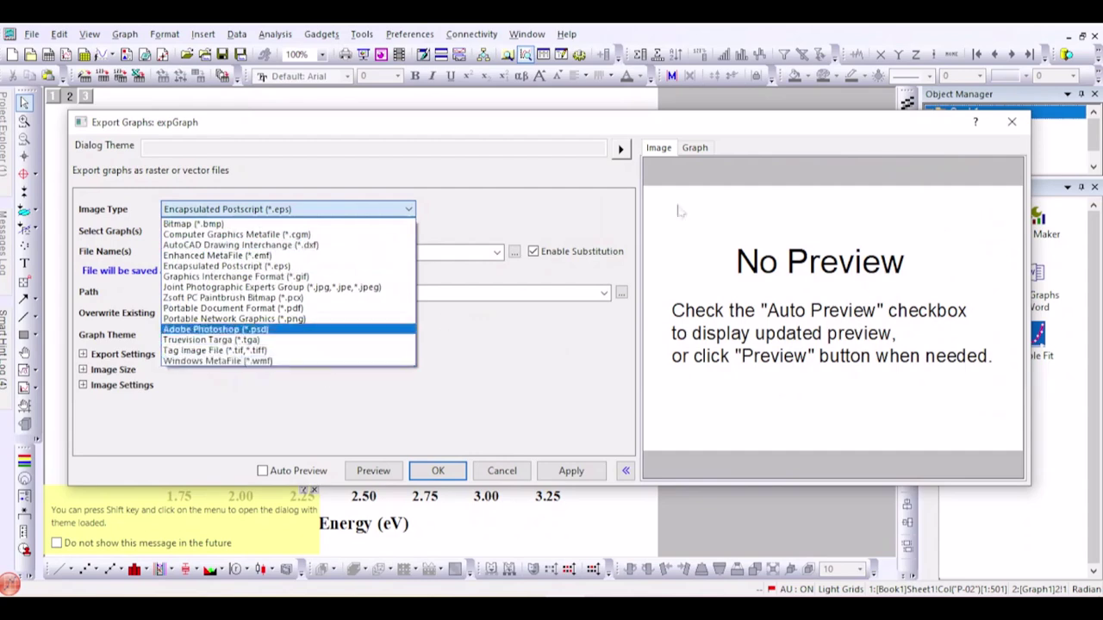
pyautogui.click(1010, 122)
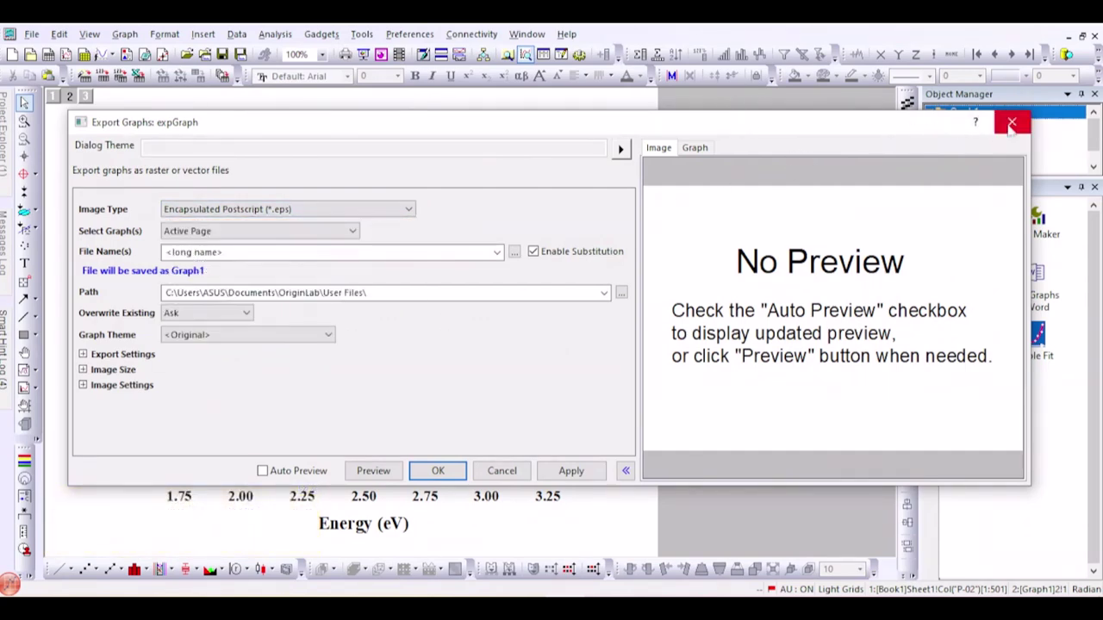
pyautogui.click(1012, 122)
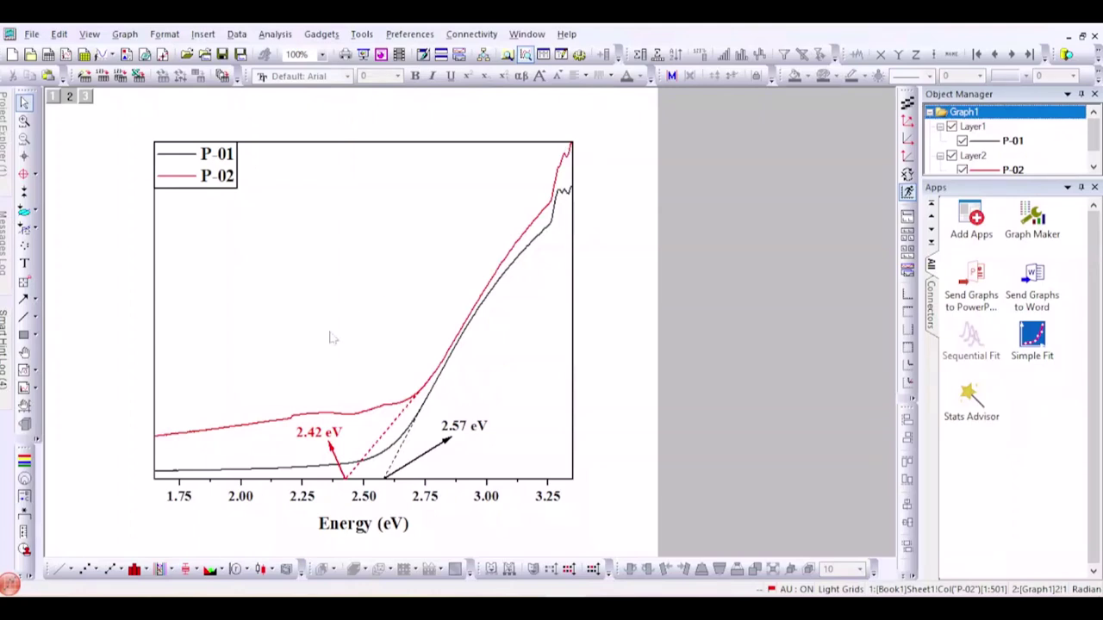
pyautogui.moveTo(263, 480)
pyautogui.moveTo(180, 221); pyautogui.dragTo(413, 367)
pyautogui.moveTo(174, 201); pyautogui.dragTo(413, 374)
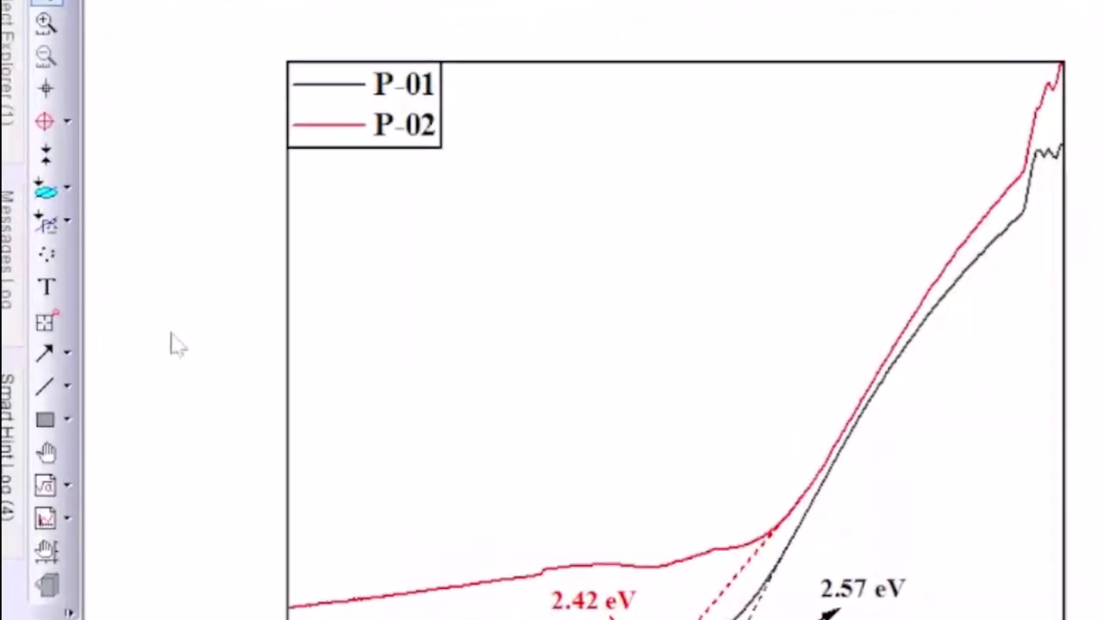
# Step: Add a text label in the empty area of the plot and insert the symbol α from the Symbol Map
pyautogui.click(51, 295)
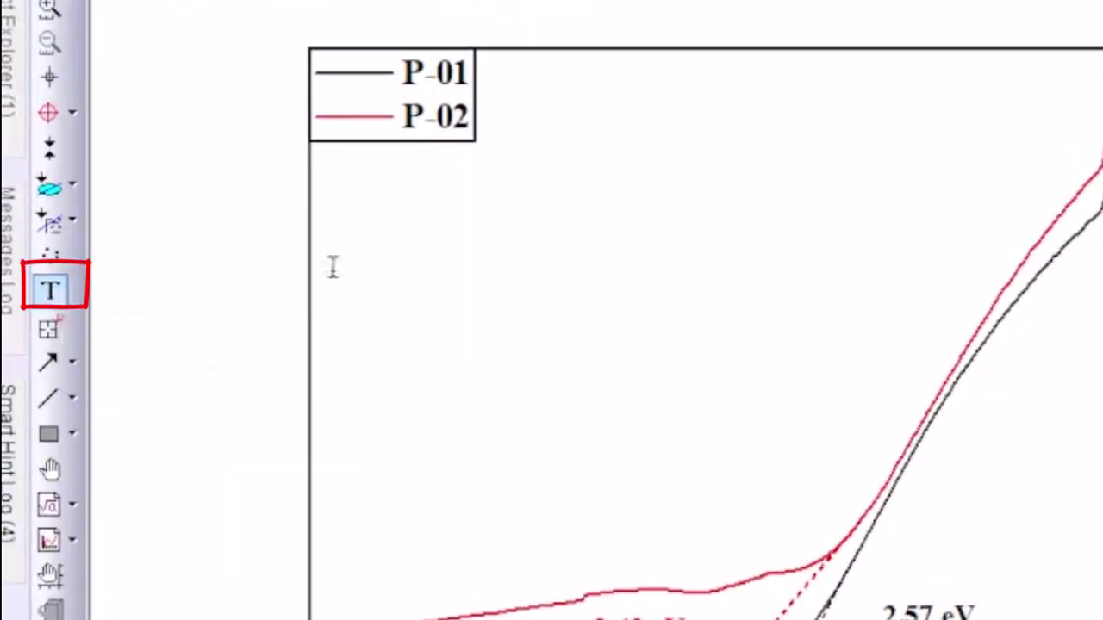
pyautogui.click(451, 341)
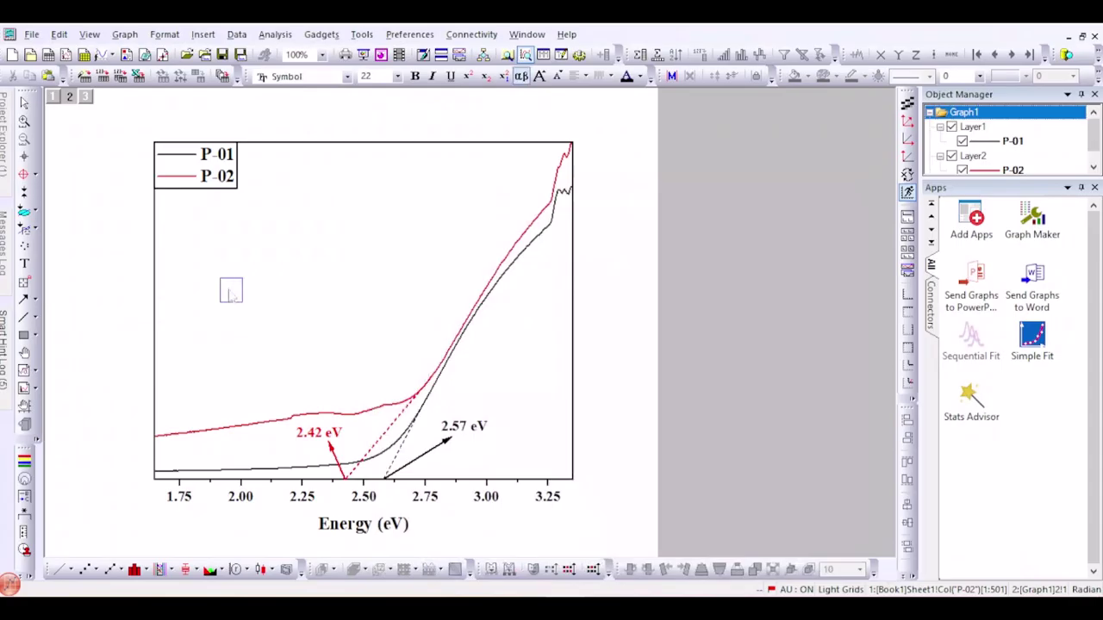
pyautogui.rightClick(231, 293)
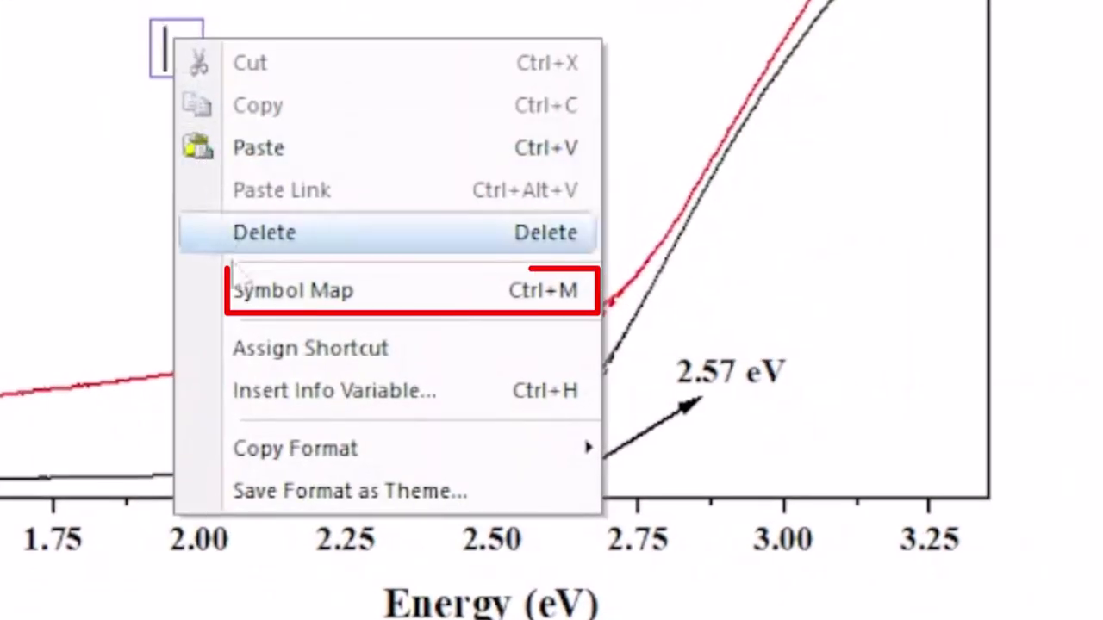
pyautogui.click(237, 284)
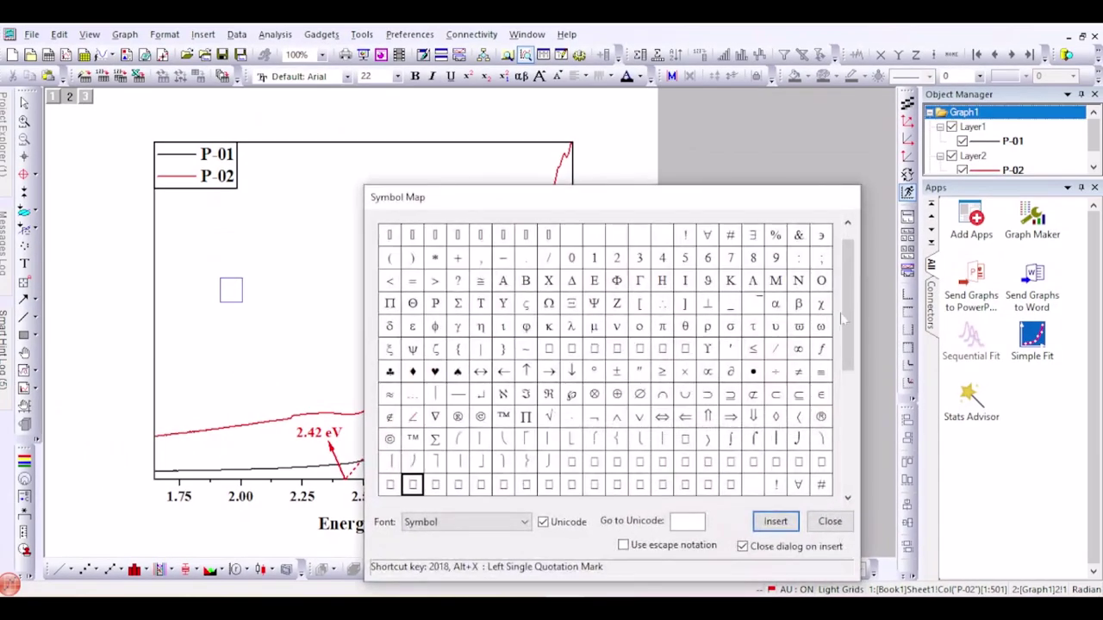
pyautogui.moveTo(849, 323); pyautogui.dragTo(853, 444)
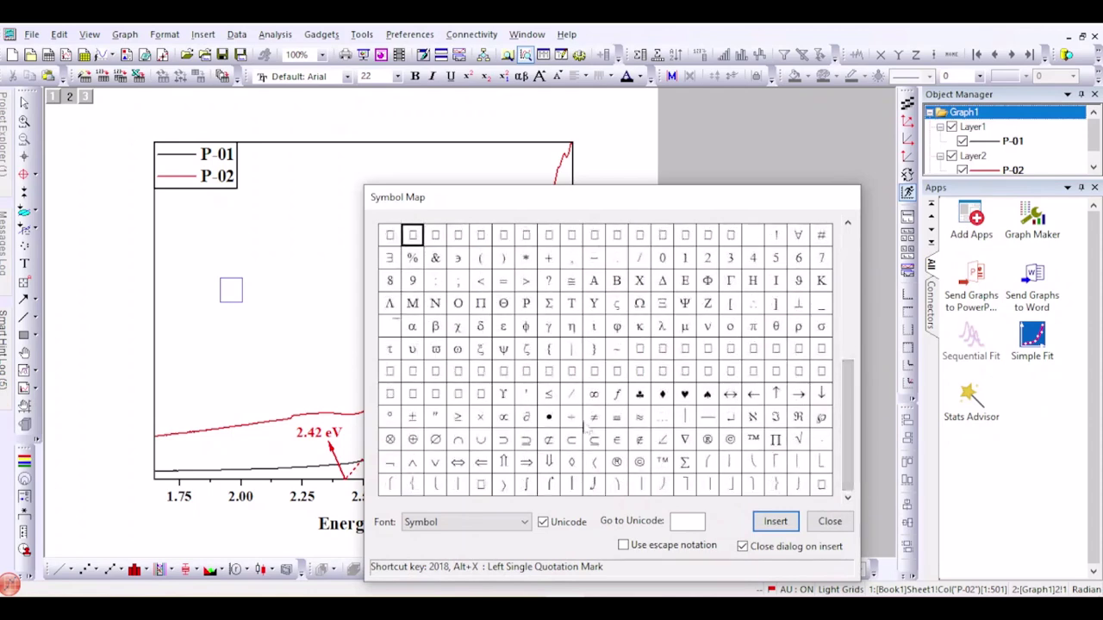
pyautogui.click(417, 330)
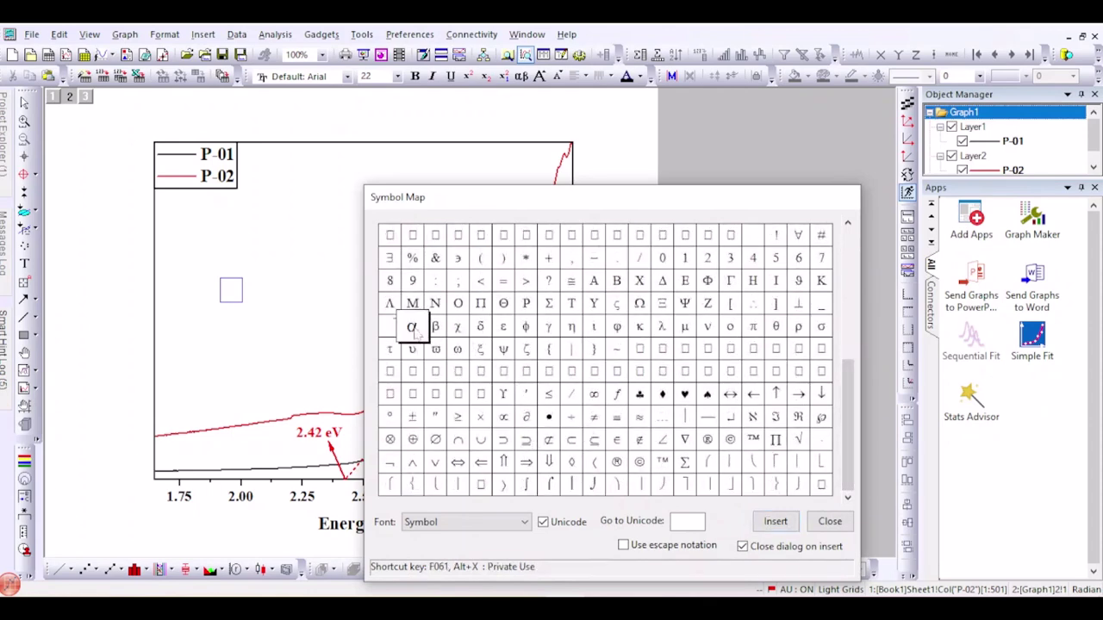
pyautogui.click(775, 522)
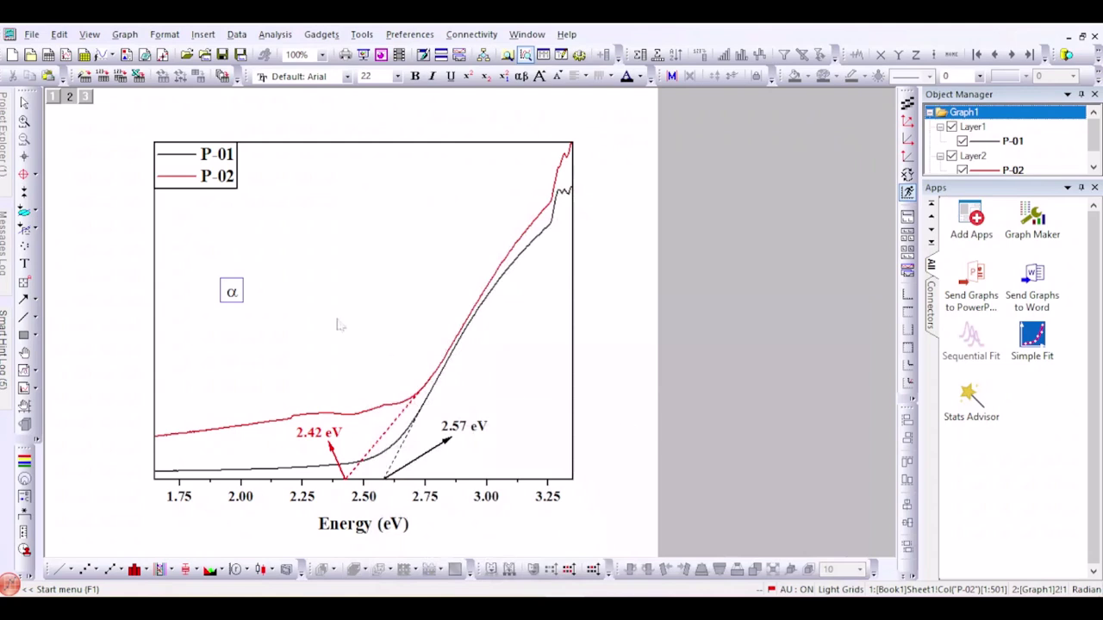
# Step: Continue the α label with the letter h and the symbol ν from the Symbol Map
pyautogui.write('h')
pyautogui.rightClick(248, 293)
pyautogui.click(301, 403)
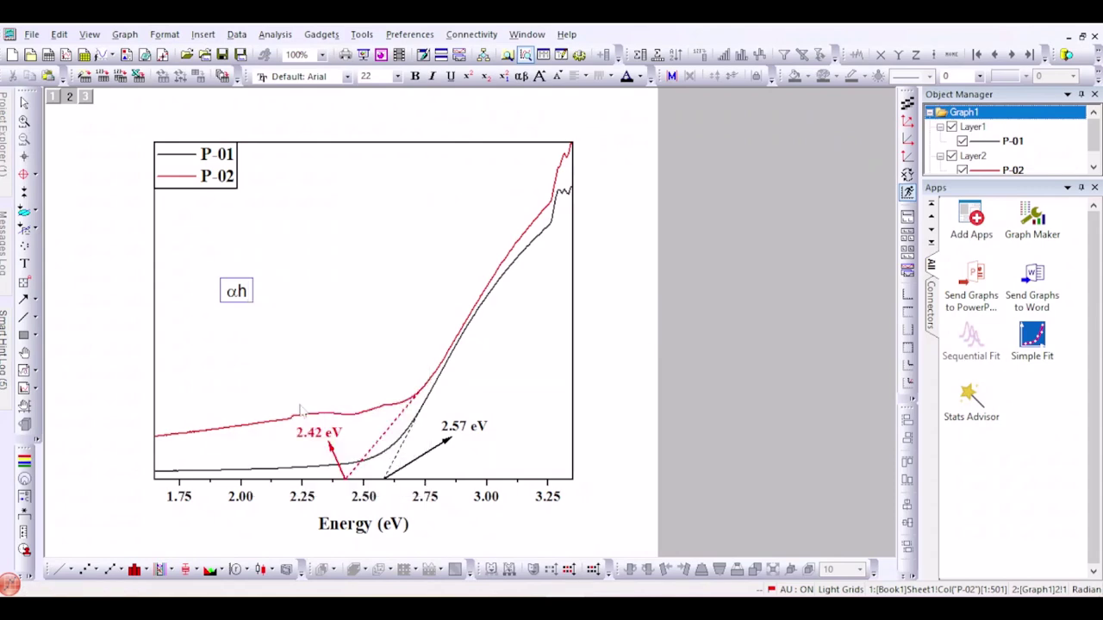
pyautogui.scroll(-3, 556, 420)
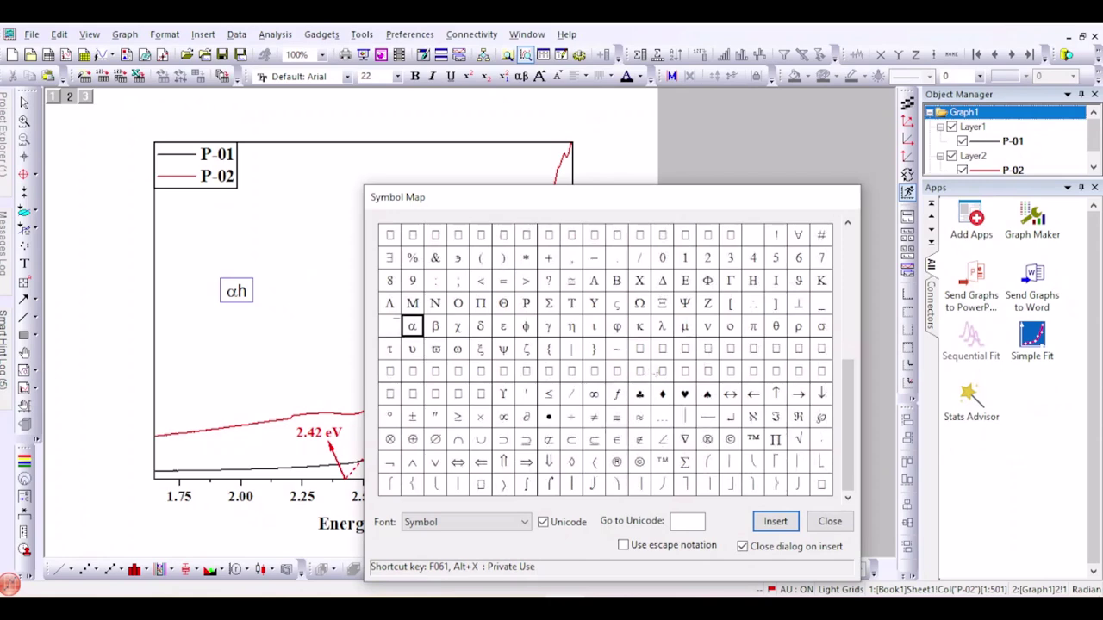
pyautogui.click(708, 326)
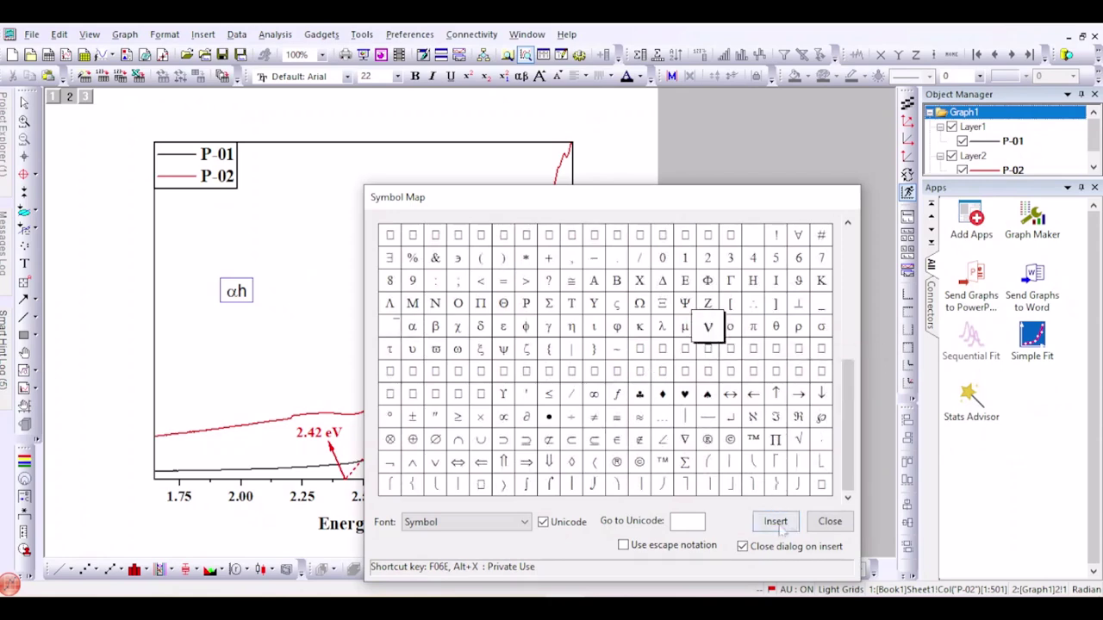
pyautogui.click(776, 521)
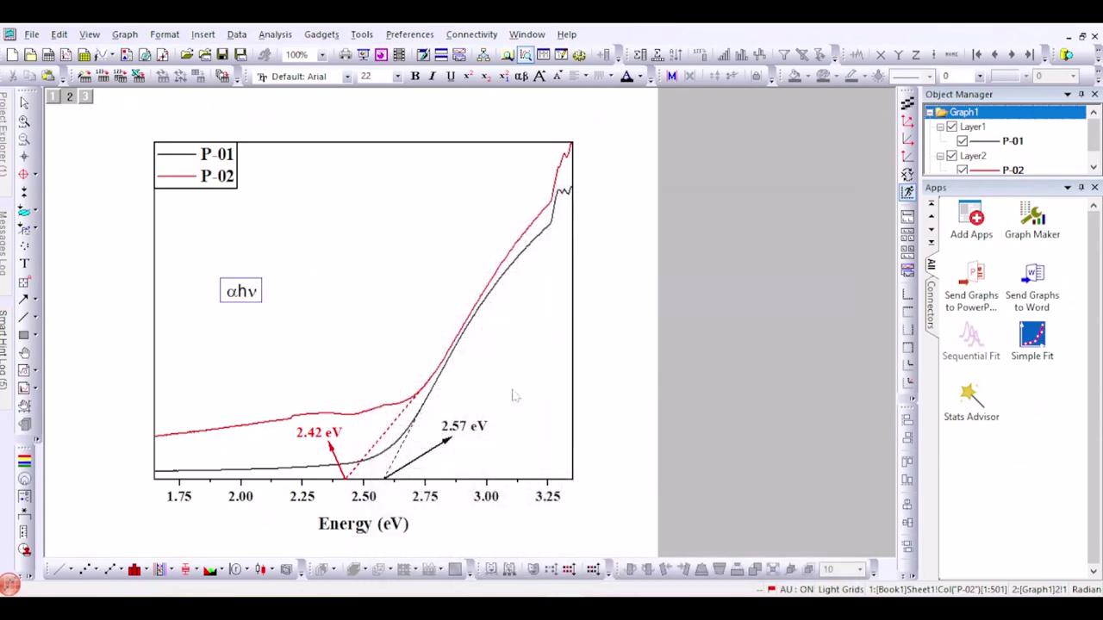
# Step: Enclose αhν in parentheses and add 1/2 after the closing parenthesis
pyautogui.write(')')
pyautogui.press('Left')
pyautogui.press('Left')
pyautogui.press('Left')
pyautogui.press('Left')
pyautogui.write('((')
pyautogui.press('Right')
pyautogui.press('Right')
pyautogui.press('Right')
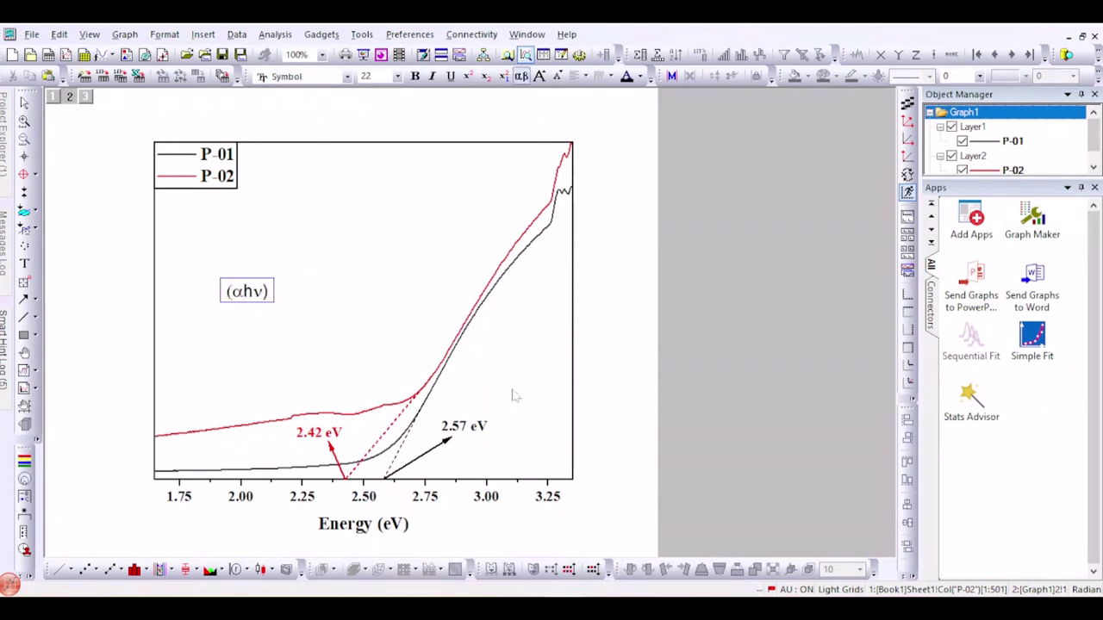
pyautogui.press('Right')
pyautogui.write('1/2')
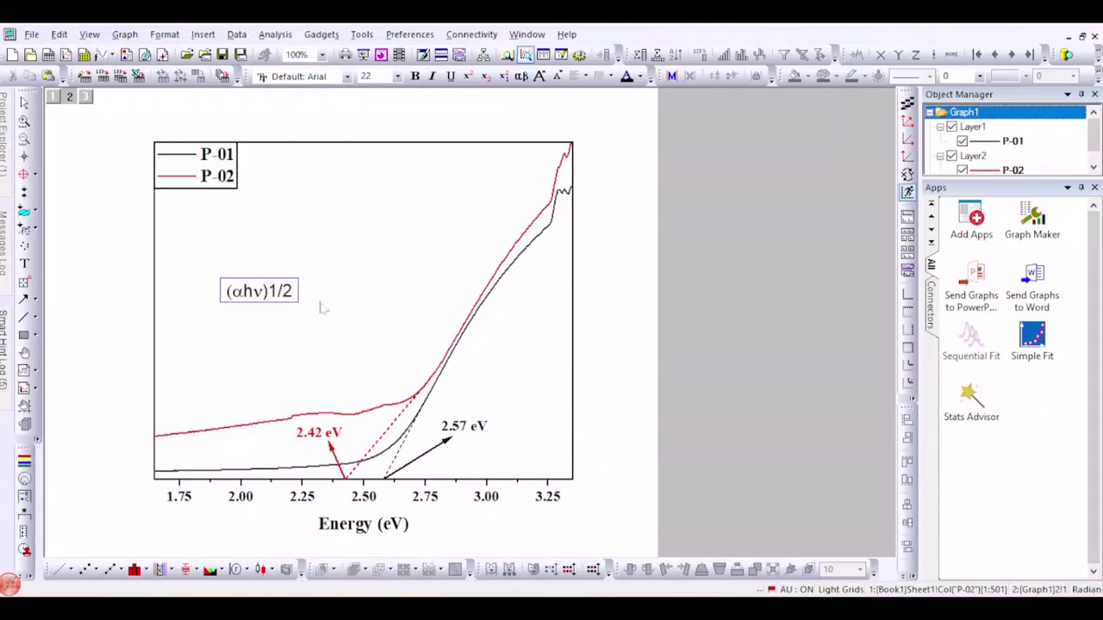
# Step: Format the 1/2 in the label as a bold superscript in Times New Roman
pyautogui.moveTo(293, 297); pyautogui.dragTo(270, 298)
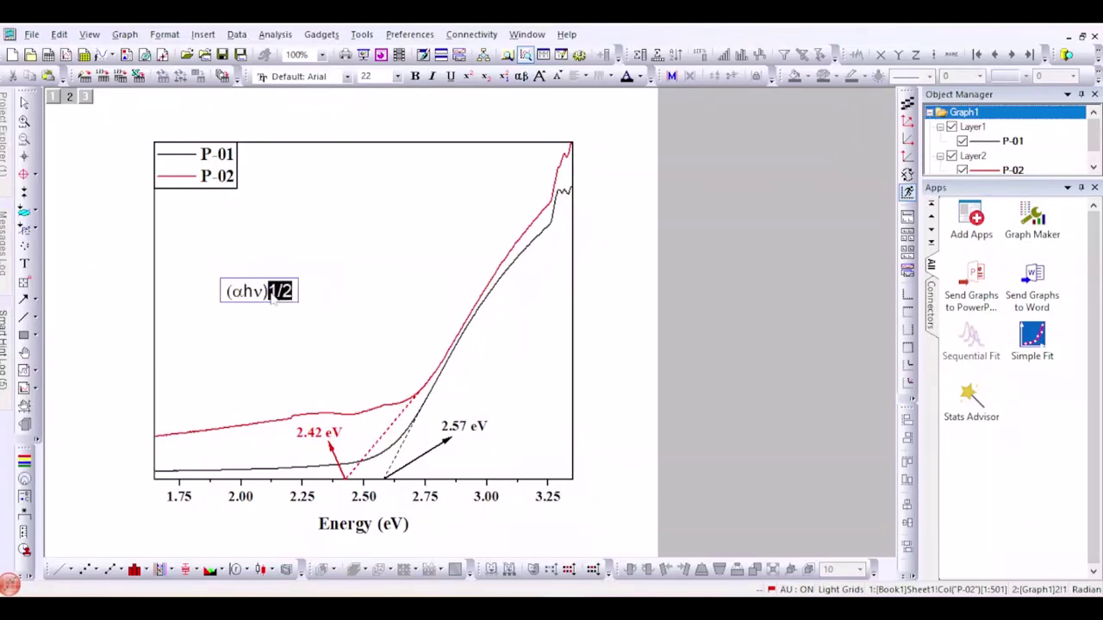
pyautogui.click(468, 77)
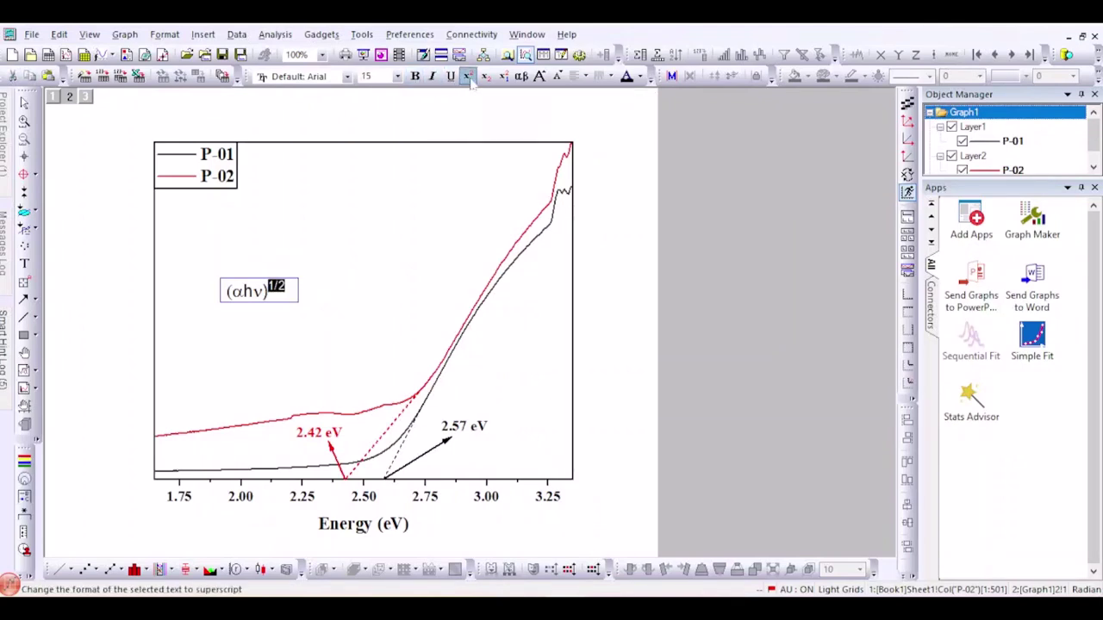
pyautogui.click(415, 77)
pyautogui.click(347, 76)
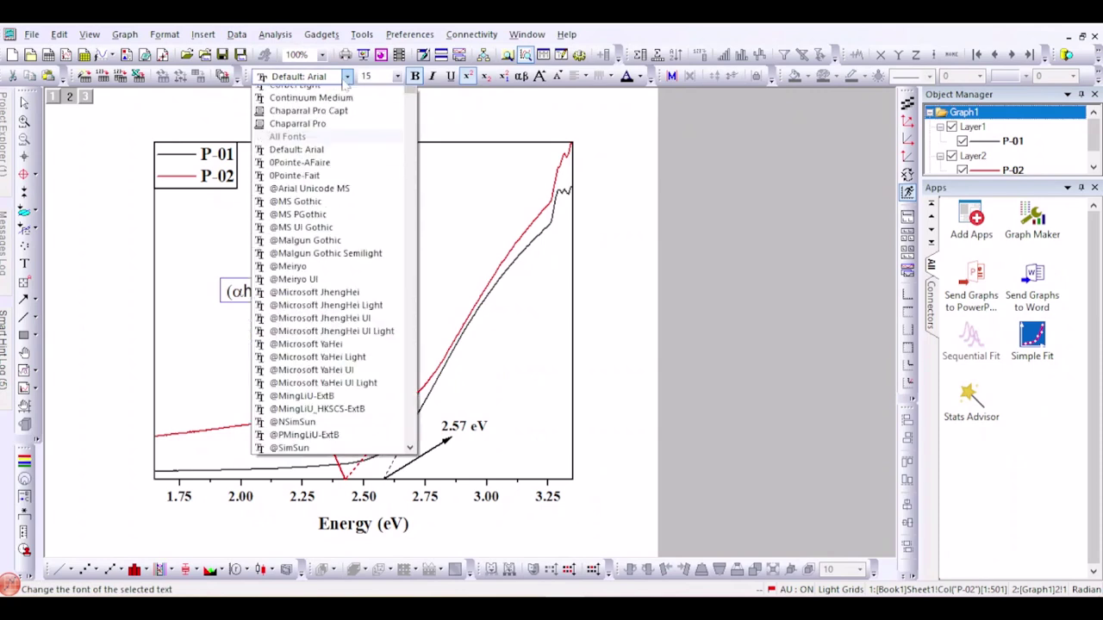
pyautogui.write('Times New Rom')
pyautogui.press('Return')
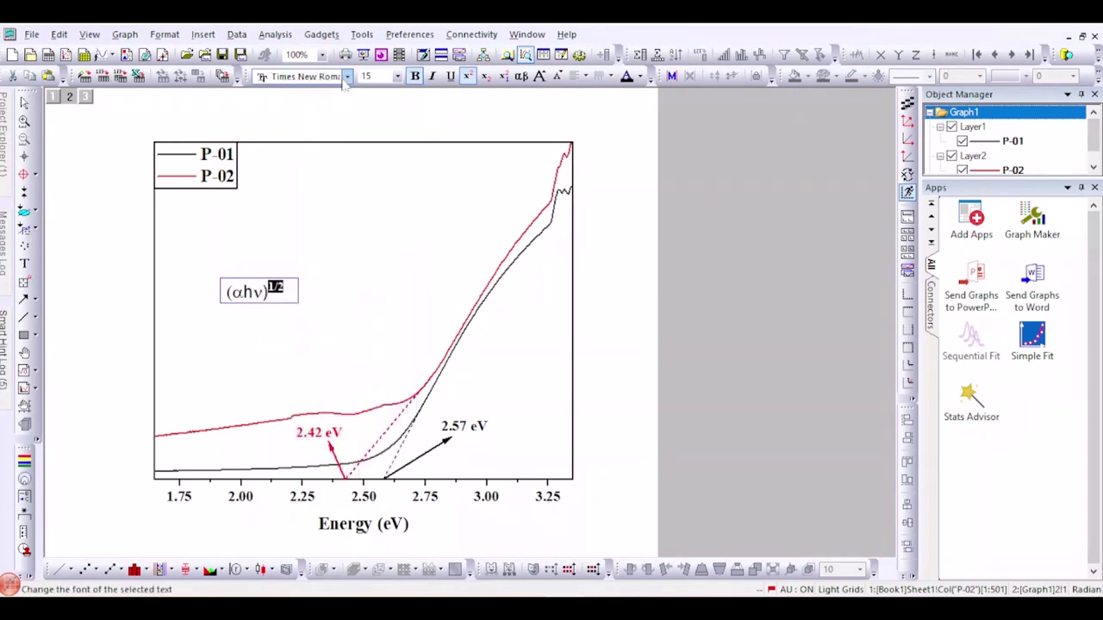
# Step: Change the font of the letter h in the label to Times New Roman
pyautogui.moveTo(252, 300); pyautogui.dragTo(244, 297)
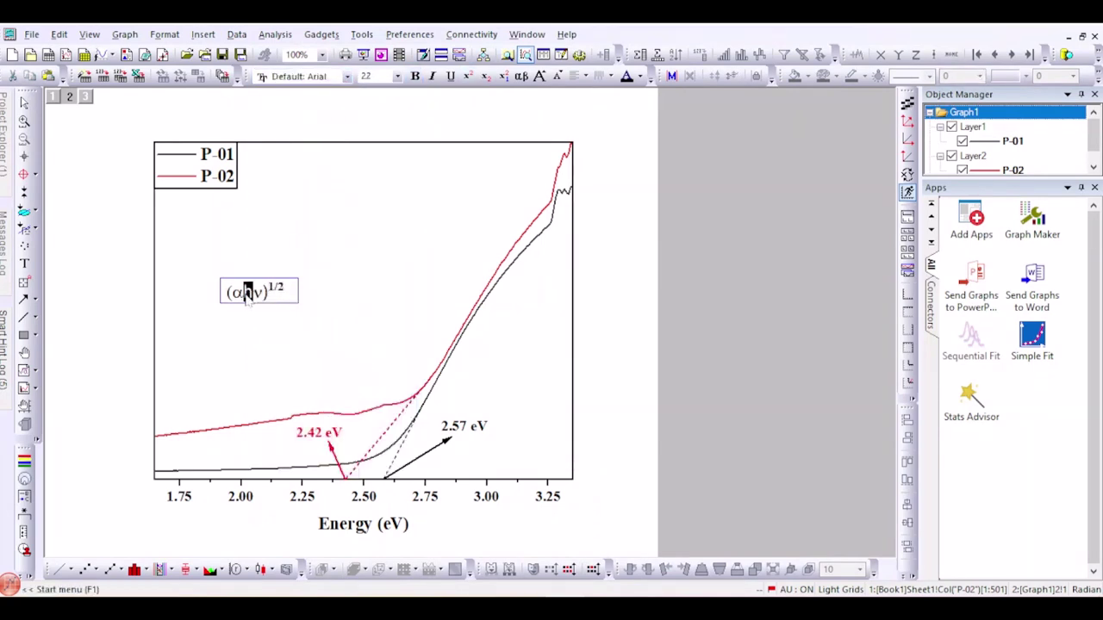
pyautogui.click(347, 76)
pyautogui.write('Times New Roman')
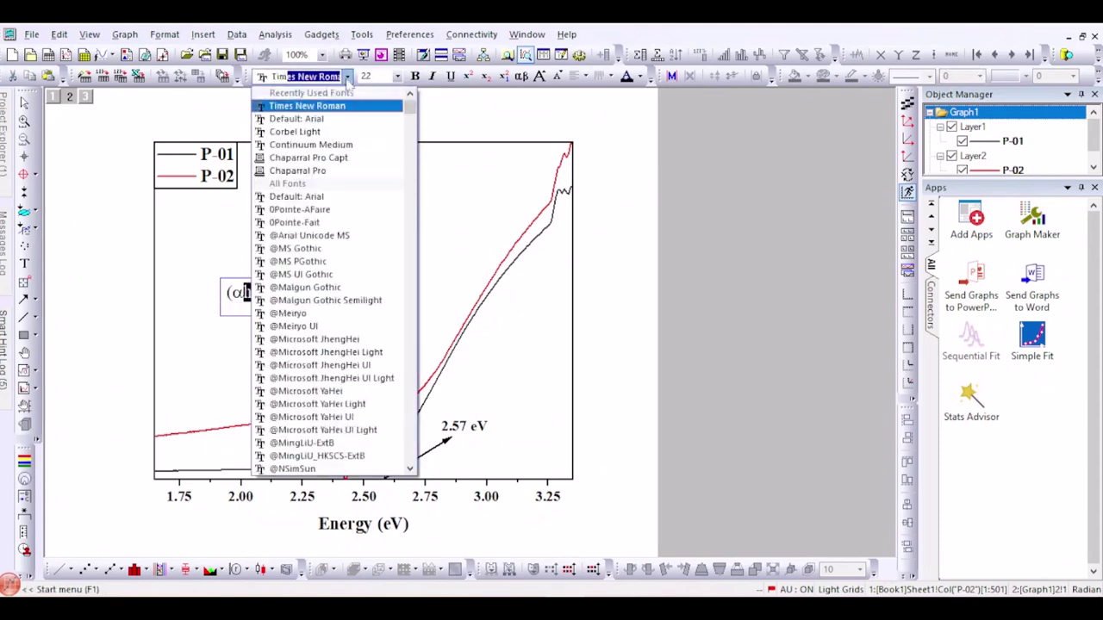
pyautogui.click(385, 103)
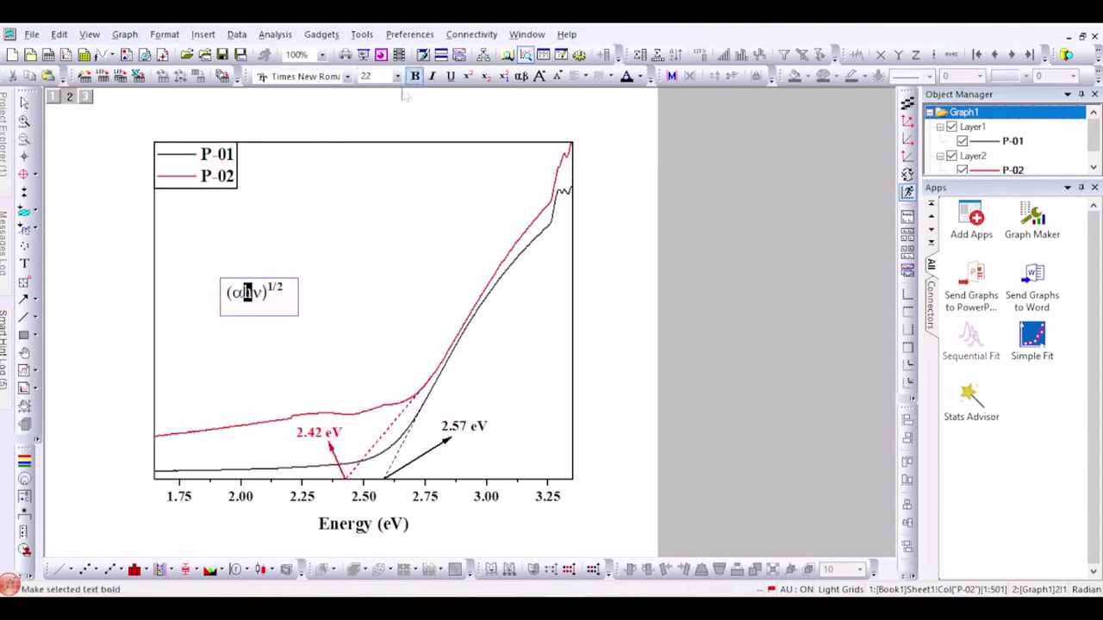
# Step: Make the entire (αhν) label with its 1/2 exponent bold and finish editing the text
pyautogui.hotkey('ctrl', 'a')
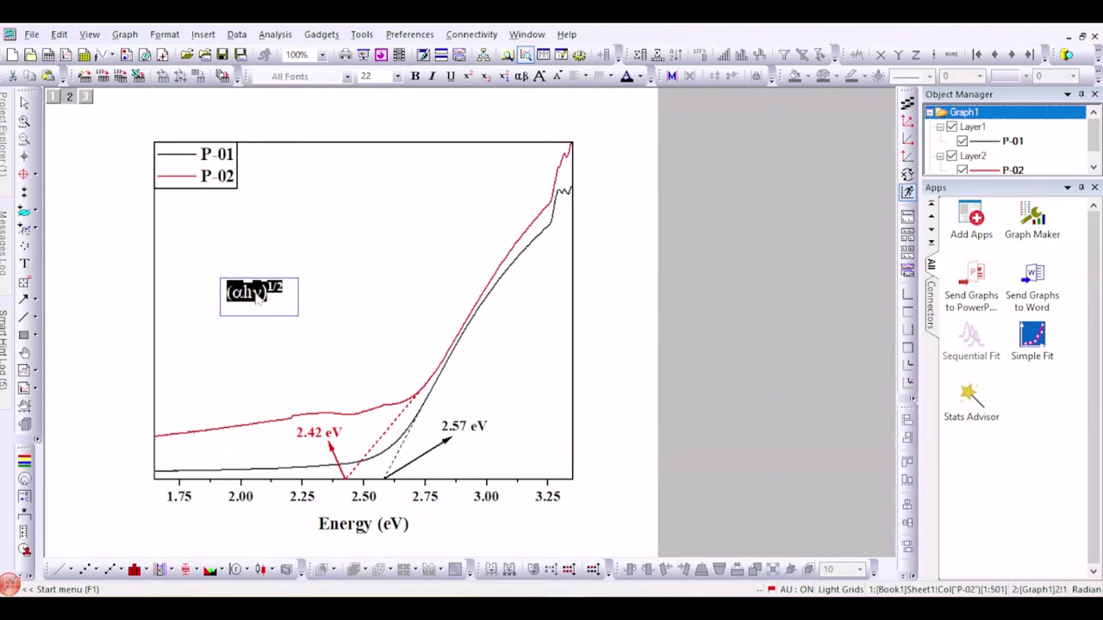
pyautogui.click(414, 76)
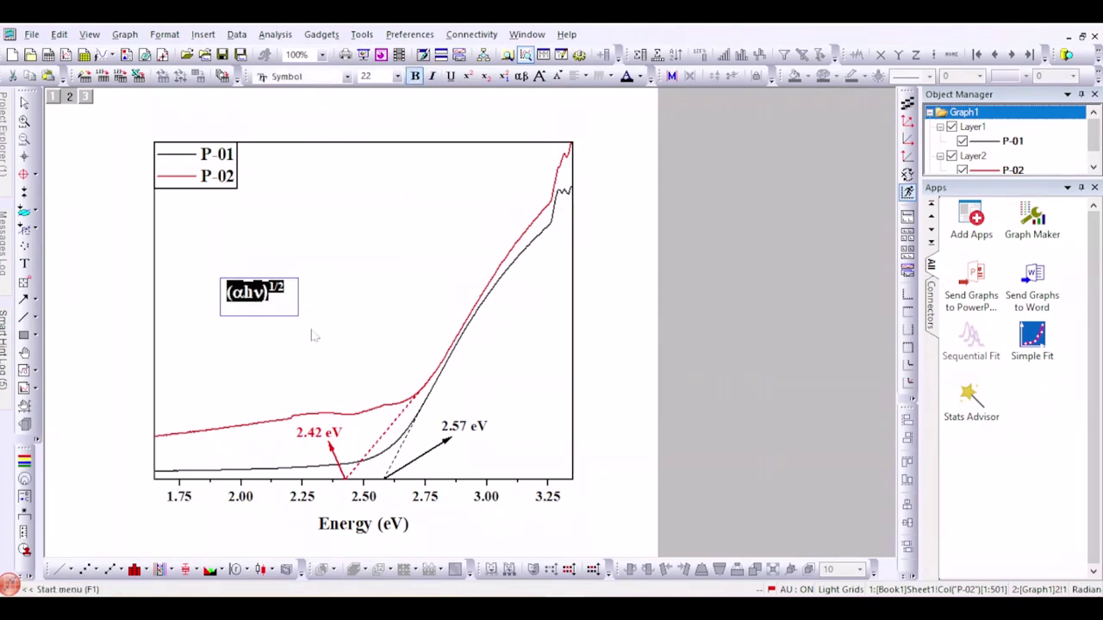
pyautogui.click(293, 300)
pyautogui.press('End')
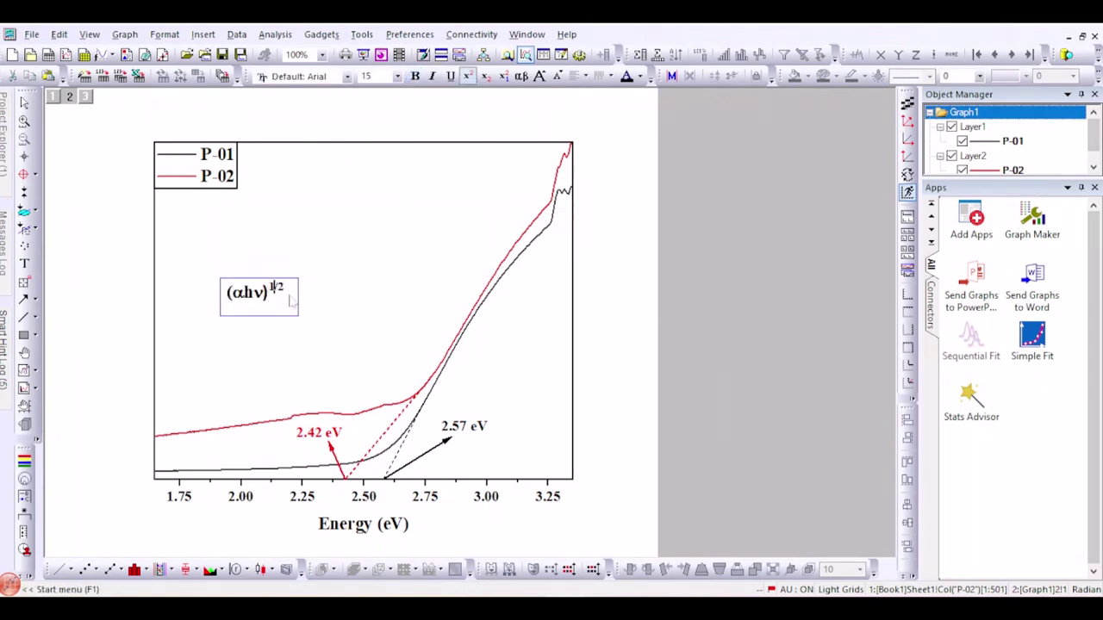
pyautogui.click(365, 299)
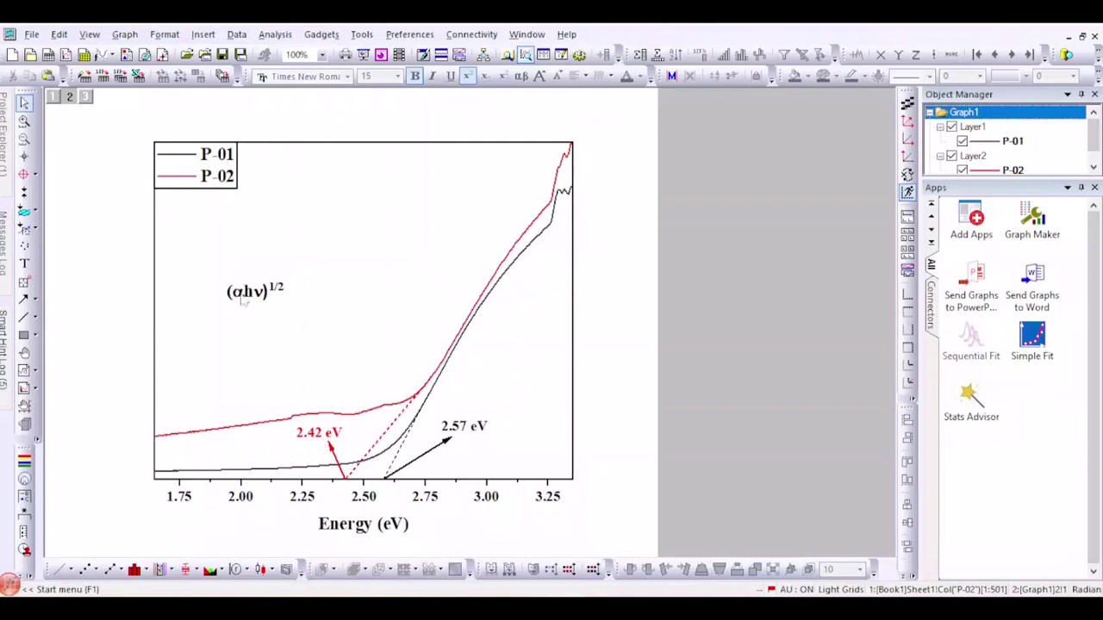
# Step: Rotate the (αhν)^1/2 label by 90 degrees through its properties
pyautogui.click(285, 293)
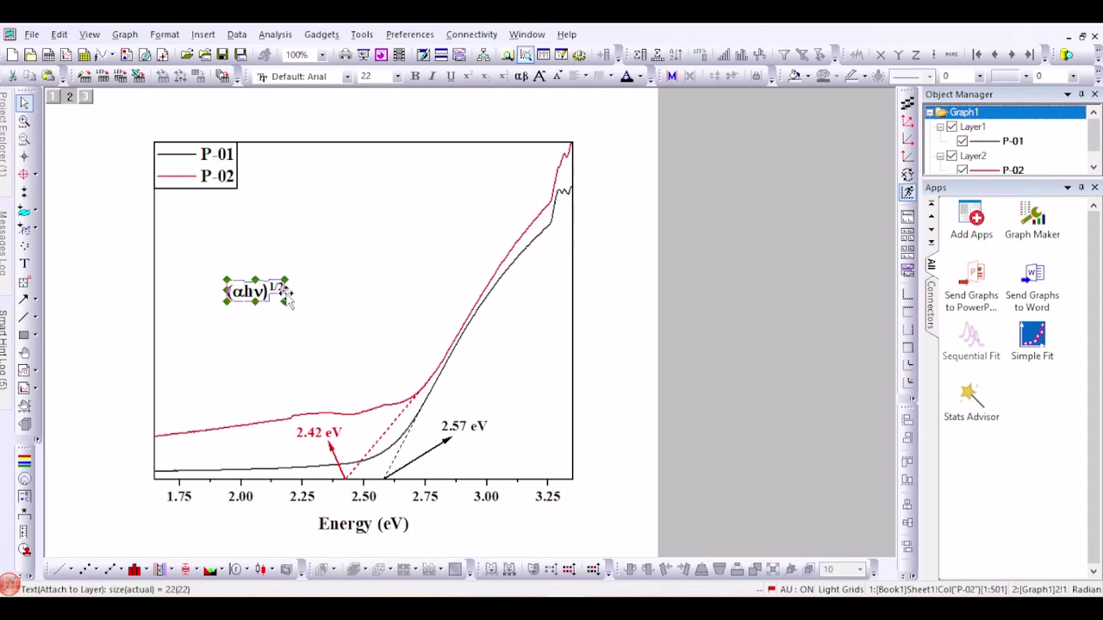
pyautogui.rightClick(285, 293)
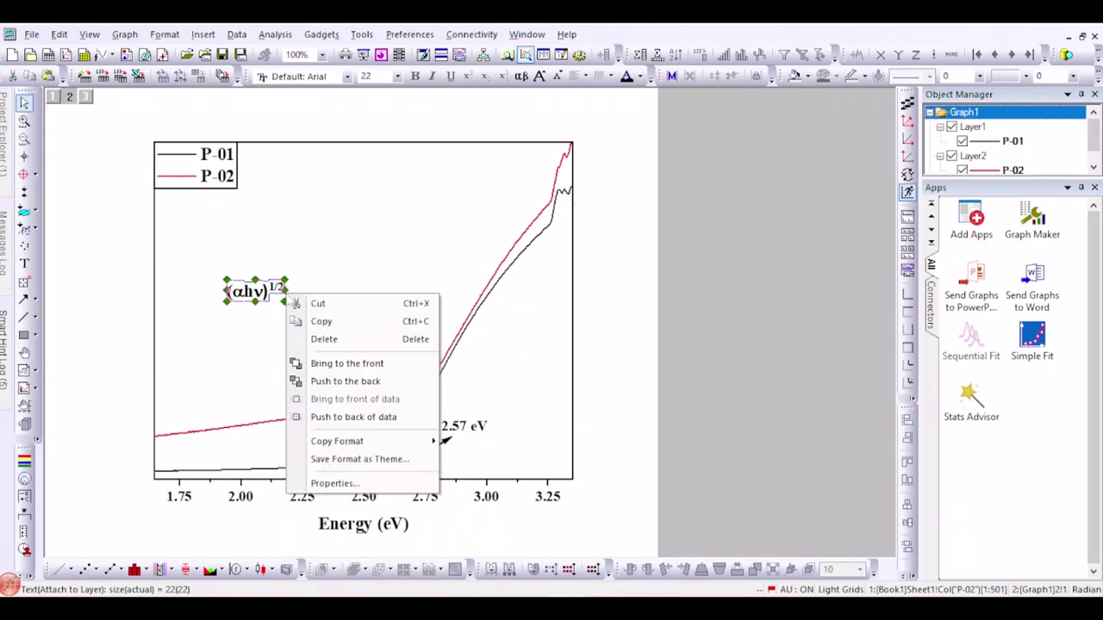
pyautogui.click(328, 484)
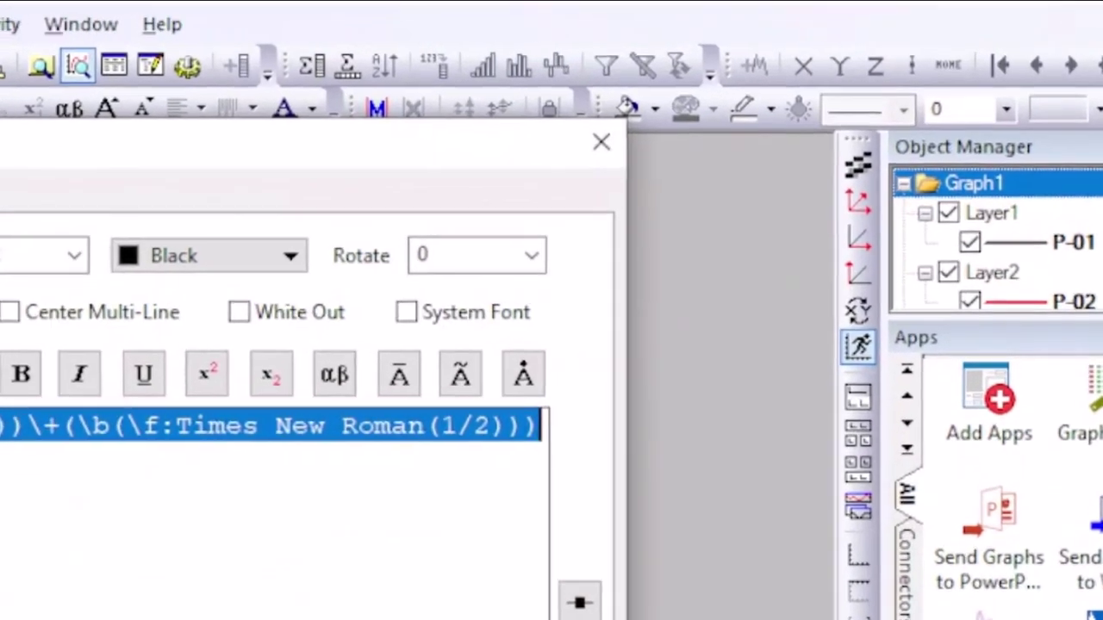
pyautogui.click(527, 255)
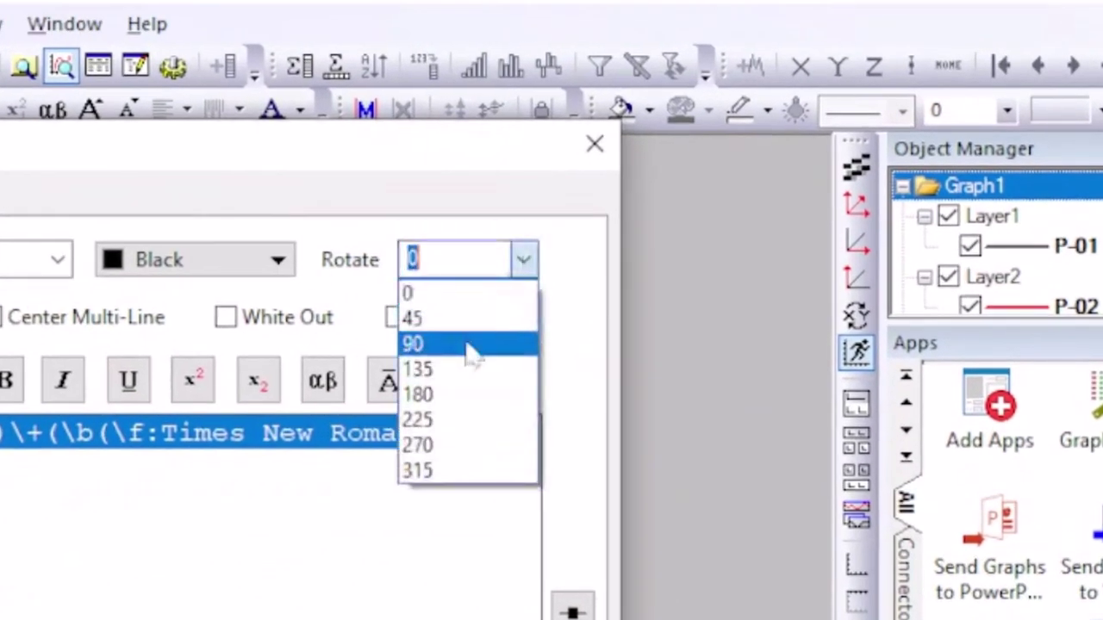
pyautogui.click(469, 346)
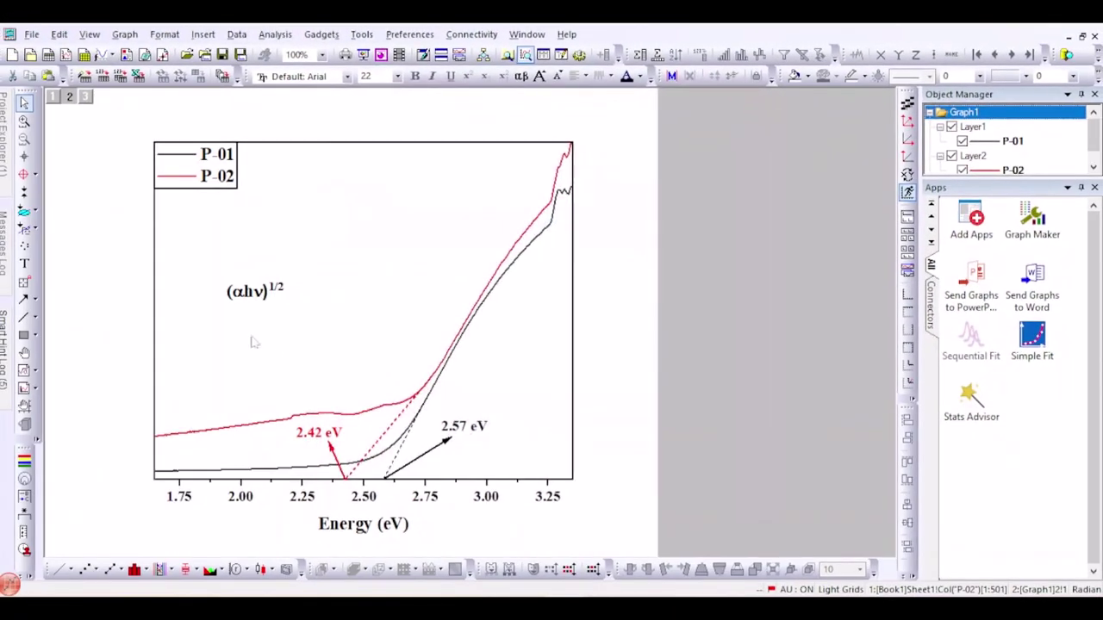
# Step: Move the rotated (αhν)^1/2 label outside the frame, centred beside the vertical axis as its title
pyautogui.click(241, 272)
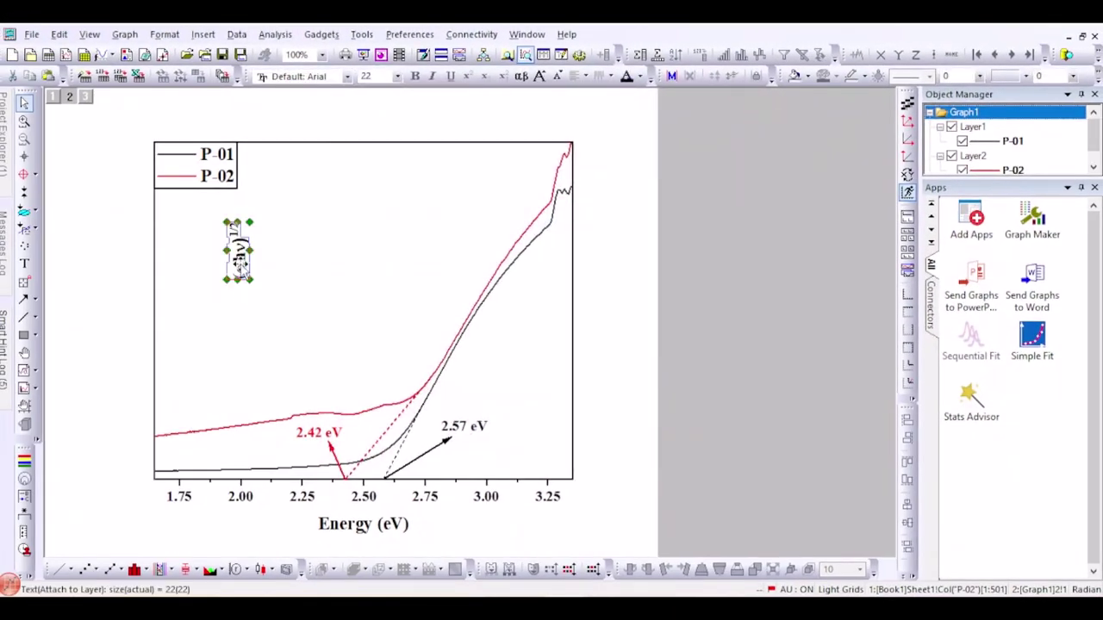
pyautogui.moveTo(186, 272); pyautogui.dragTo(130, 312)
pyautogui.click(287, 295)
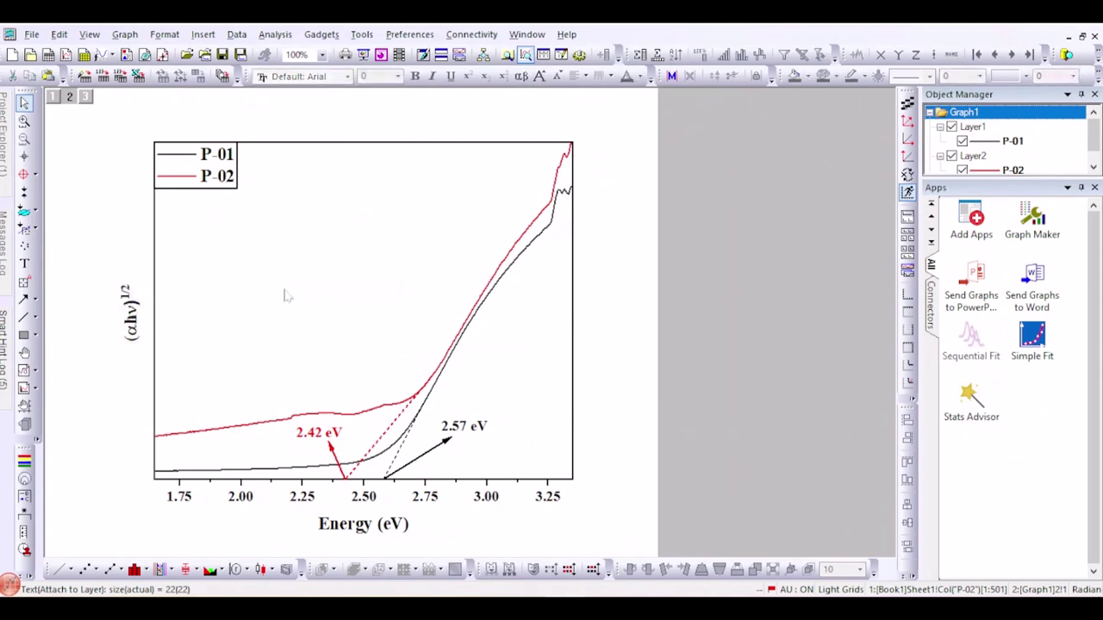